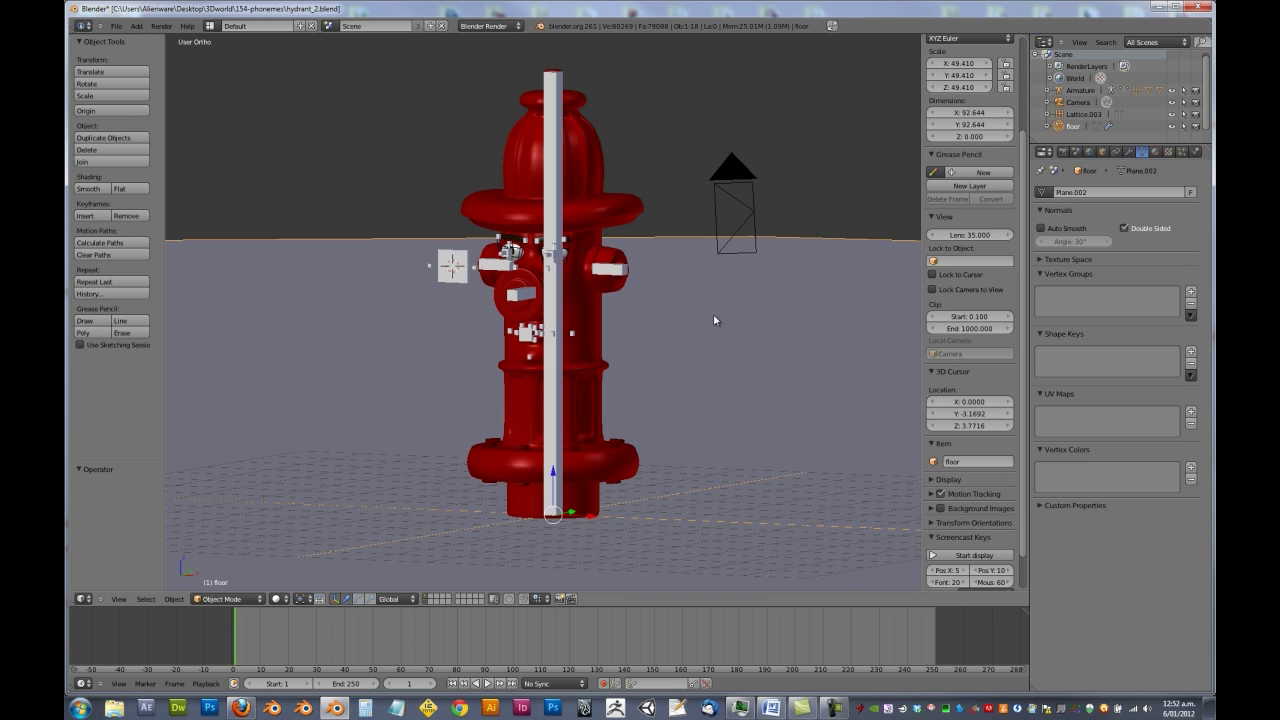
Hide the floor plane and, in the armature's pose mode, hide the head bone.
key("h")
scroll(733, 297, "up", 4)
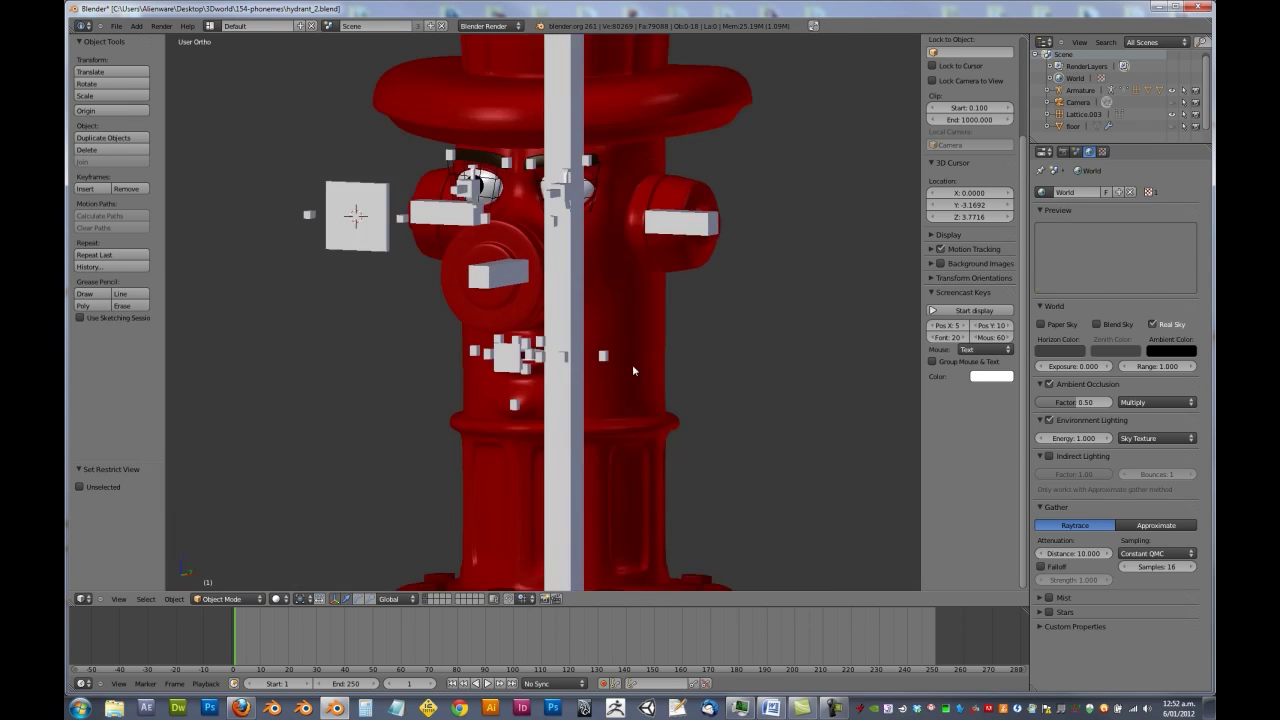
right_click(604, 357)
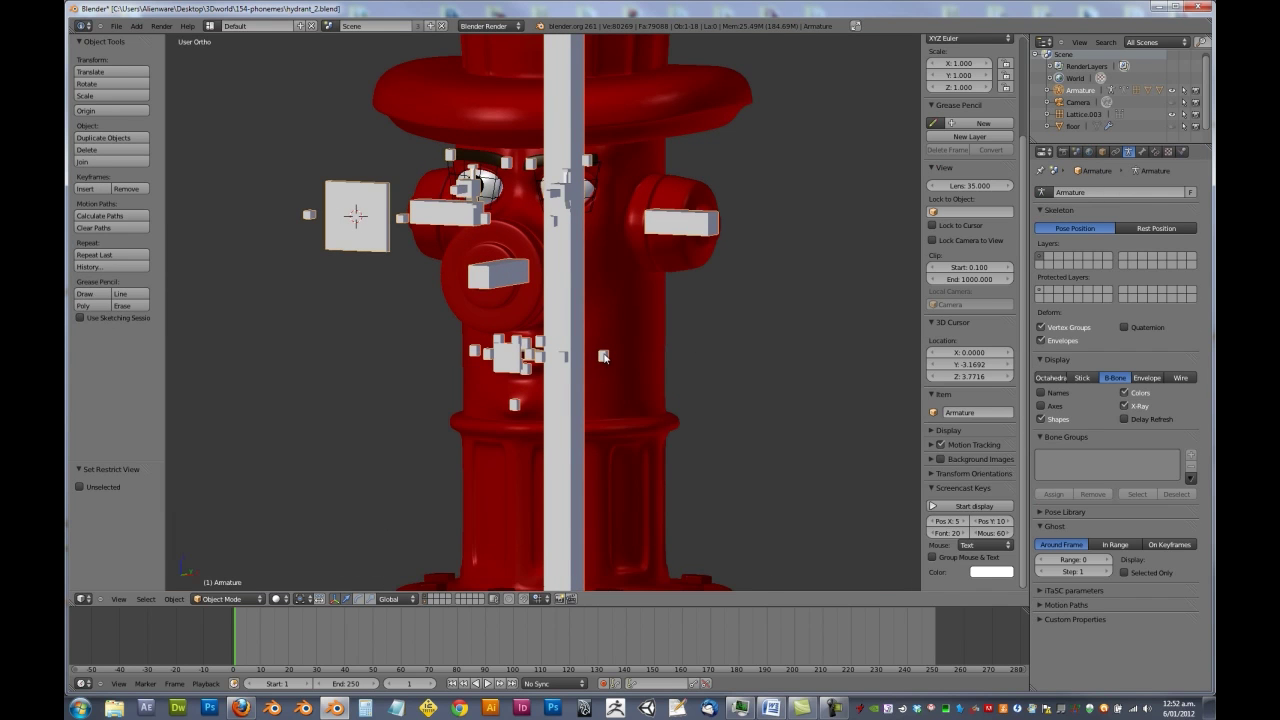
key("ctrl+Tab")
right_click(590, 356)
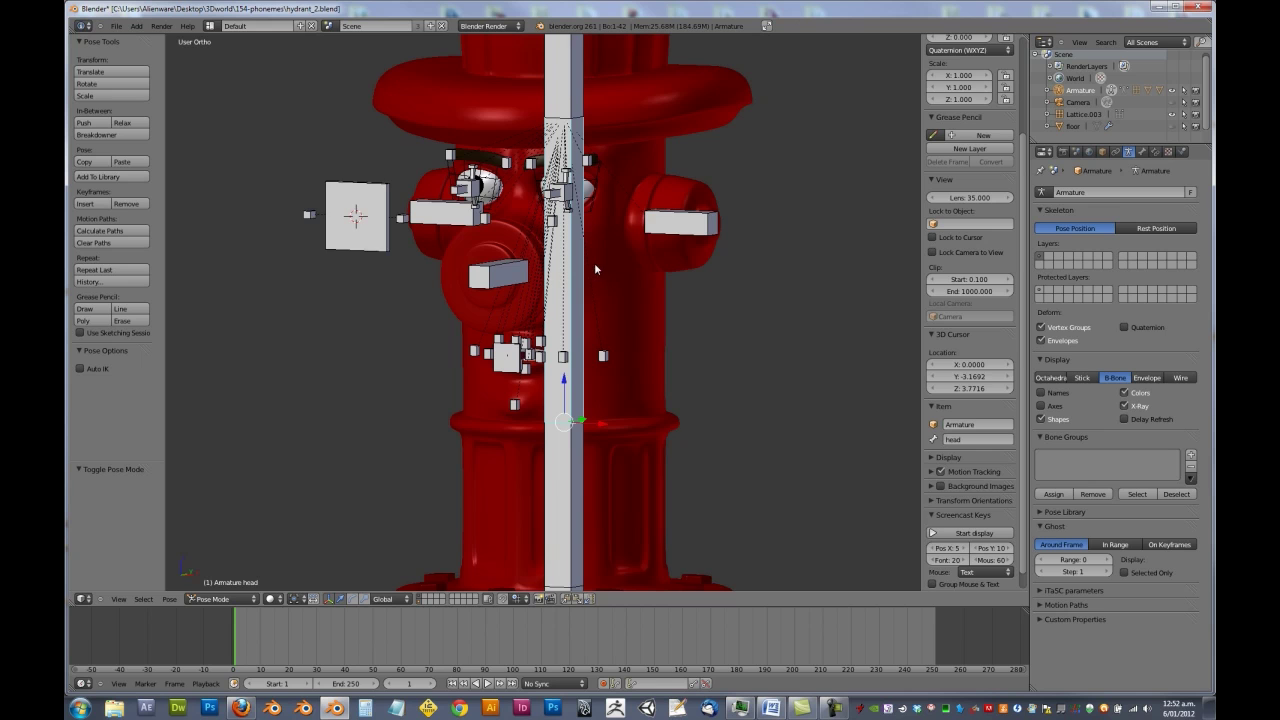
middle_click_drag(595, 269, 609, 374, "shift")
key("h")
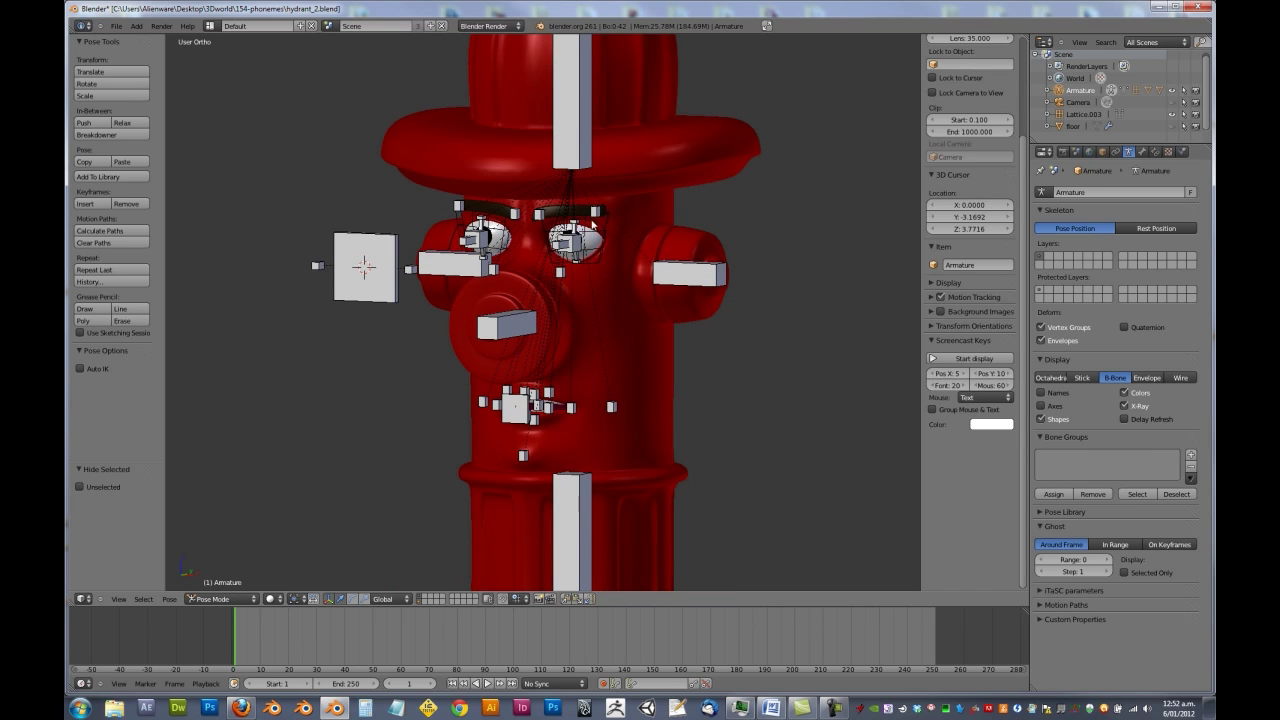
Add a Limit Location bone constraint to the left cheek bone, cheek_puff.L.
right_click(614, 402)
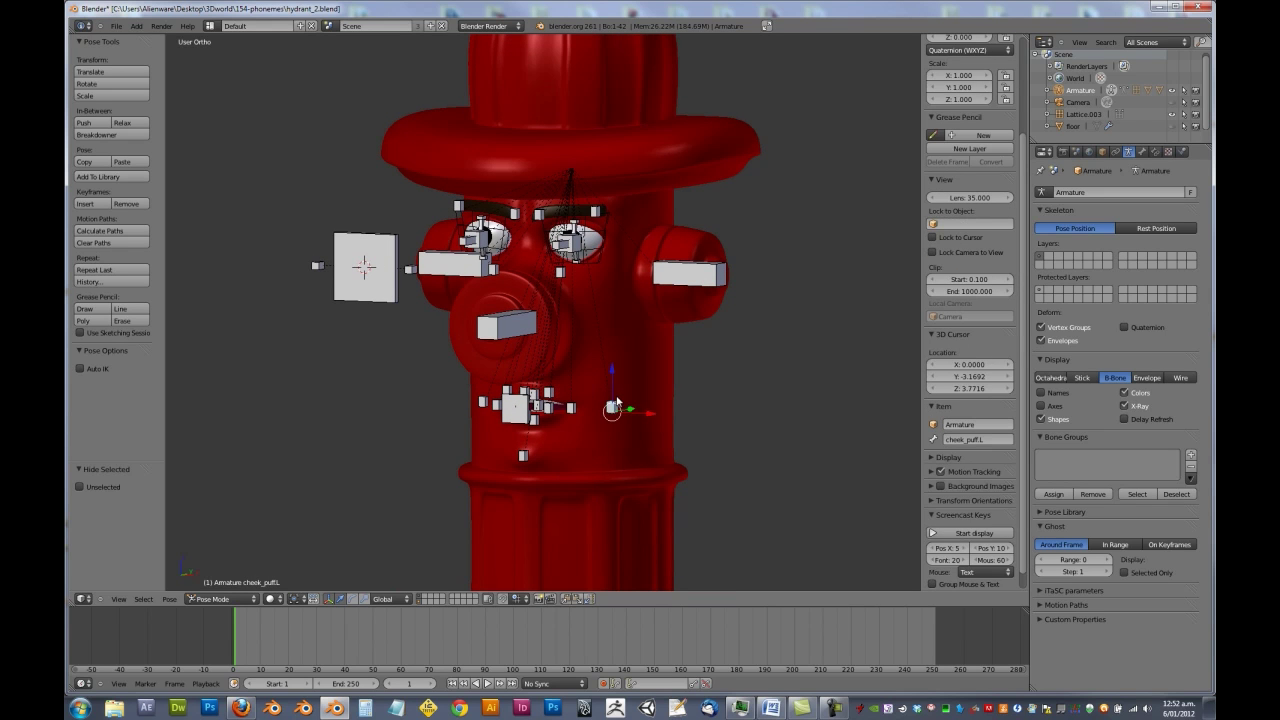
middle_click_drag(646, 434, 596, 331, "shift")
scroll(596, 331, "up", 5)
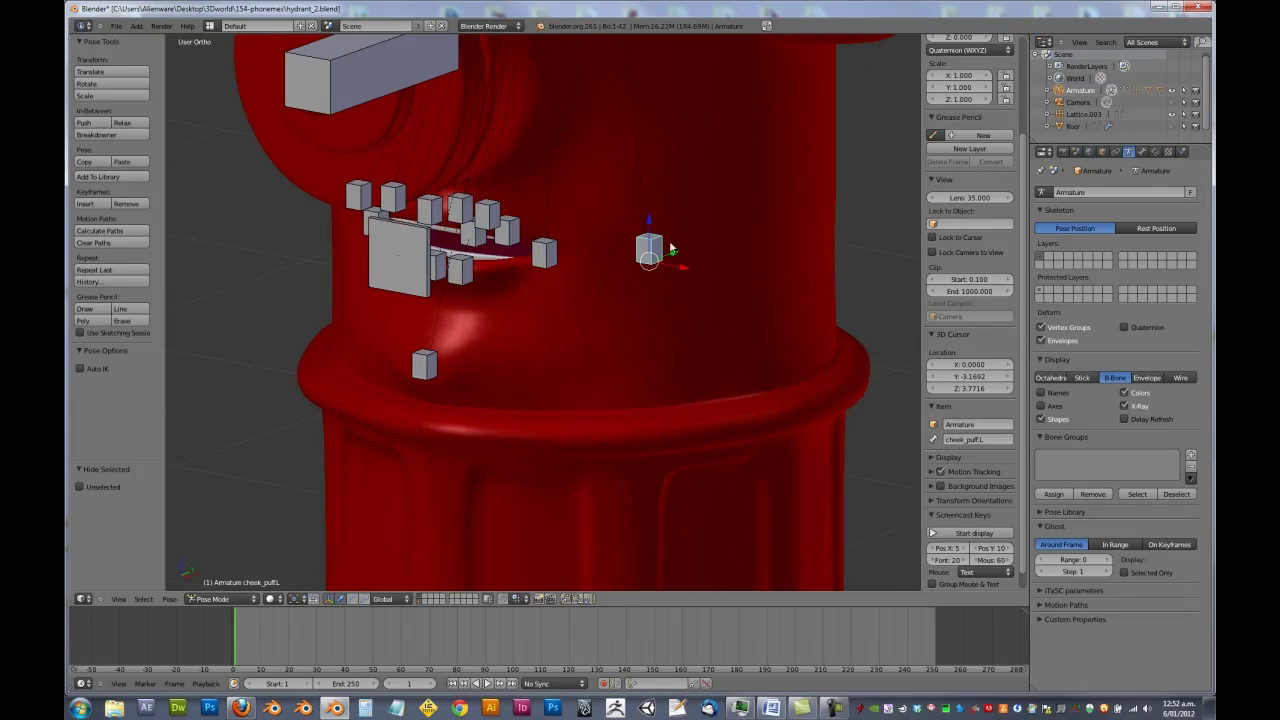
middle_click_drag(672, 247, 650, 274, "shift")
left_click(1155, 151)
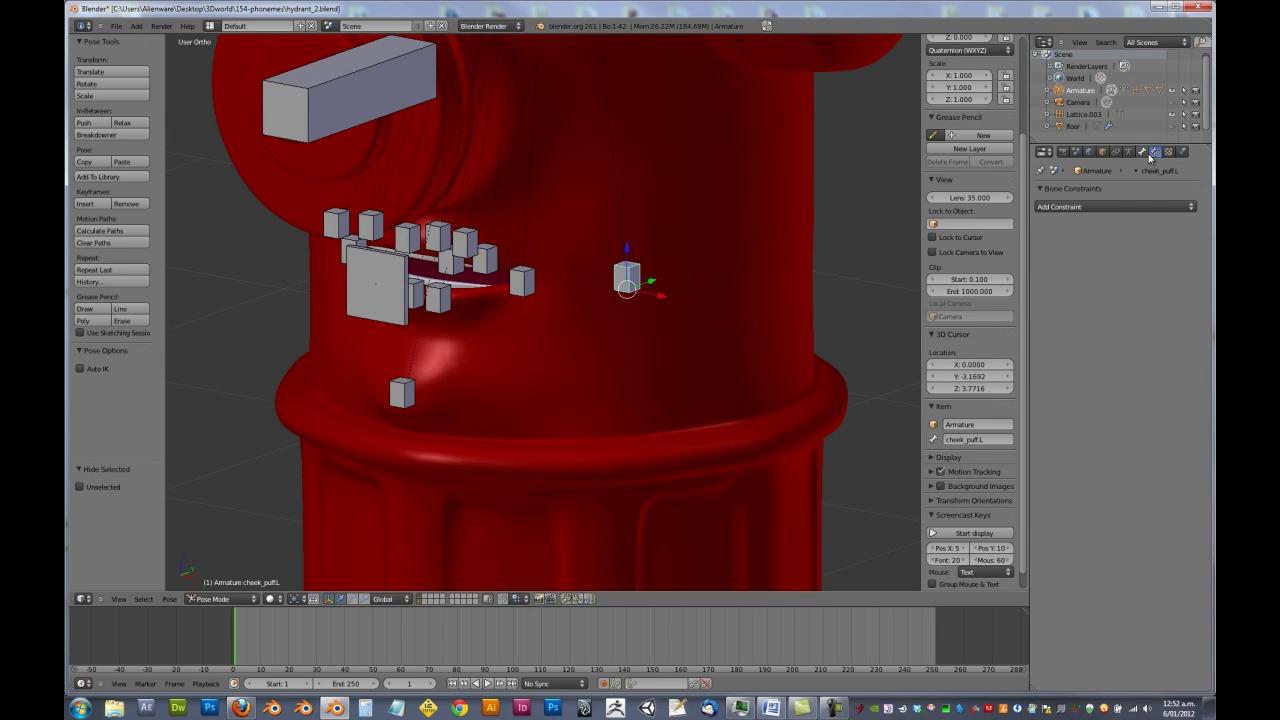
left_click(1124, 216)
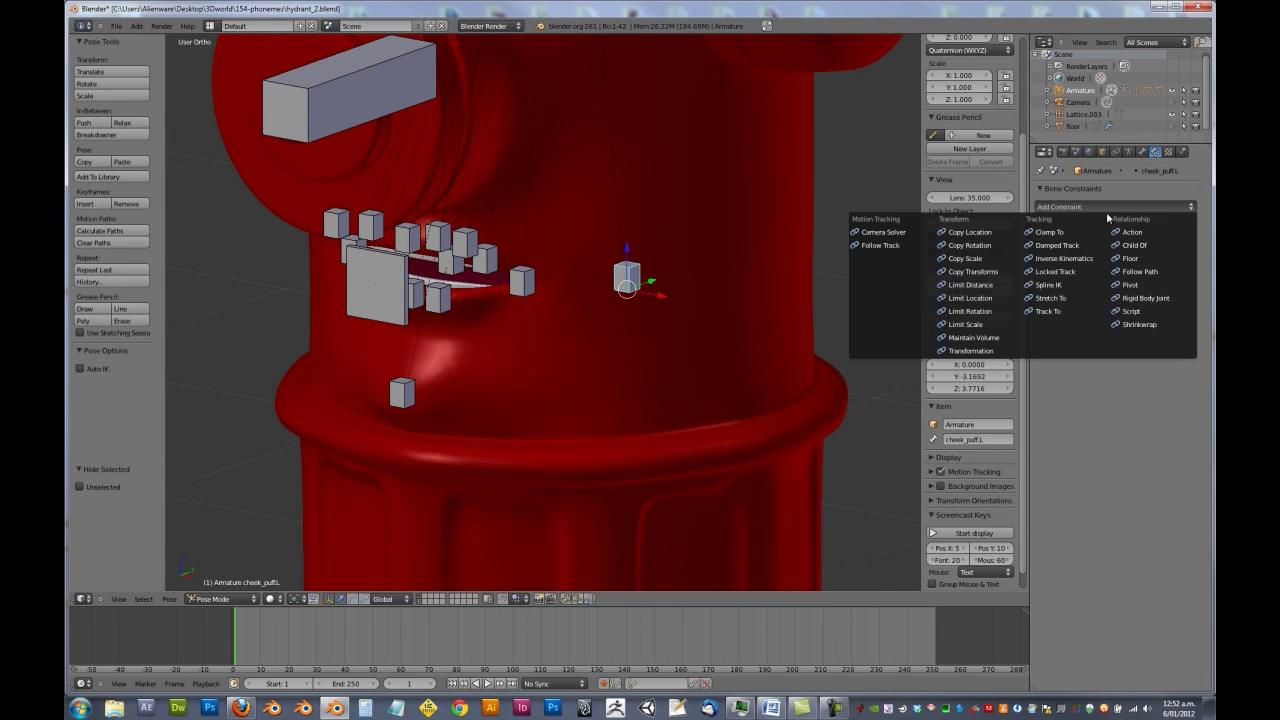
left_click(1012, 304)
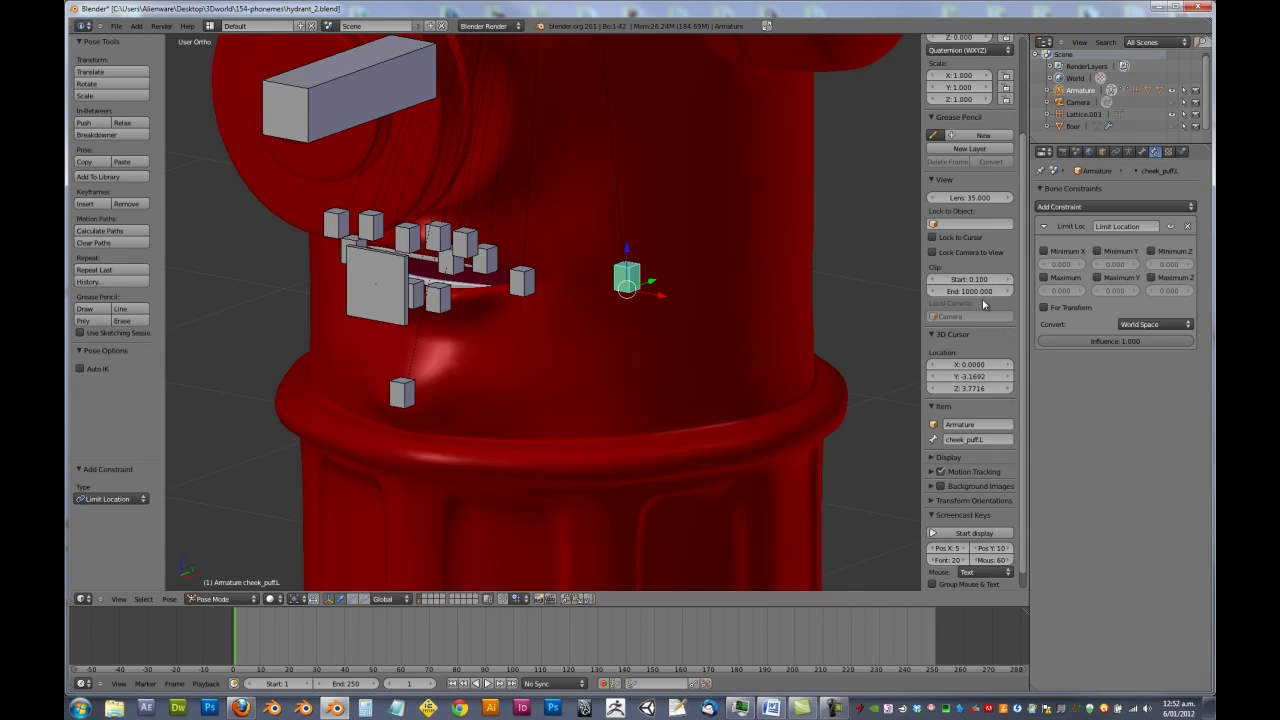
Enable the minimum and maximum limits on all three axes of the cheek bone's constraint and set its conversion to Local Space.
left_click(1068, 253)
left_click(1071, 279)
left_click(1112, 279)
left_click(1112, 254)
left_click(1179, 253)
left_click(1155, 324)
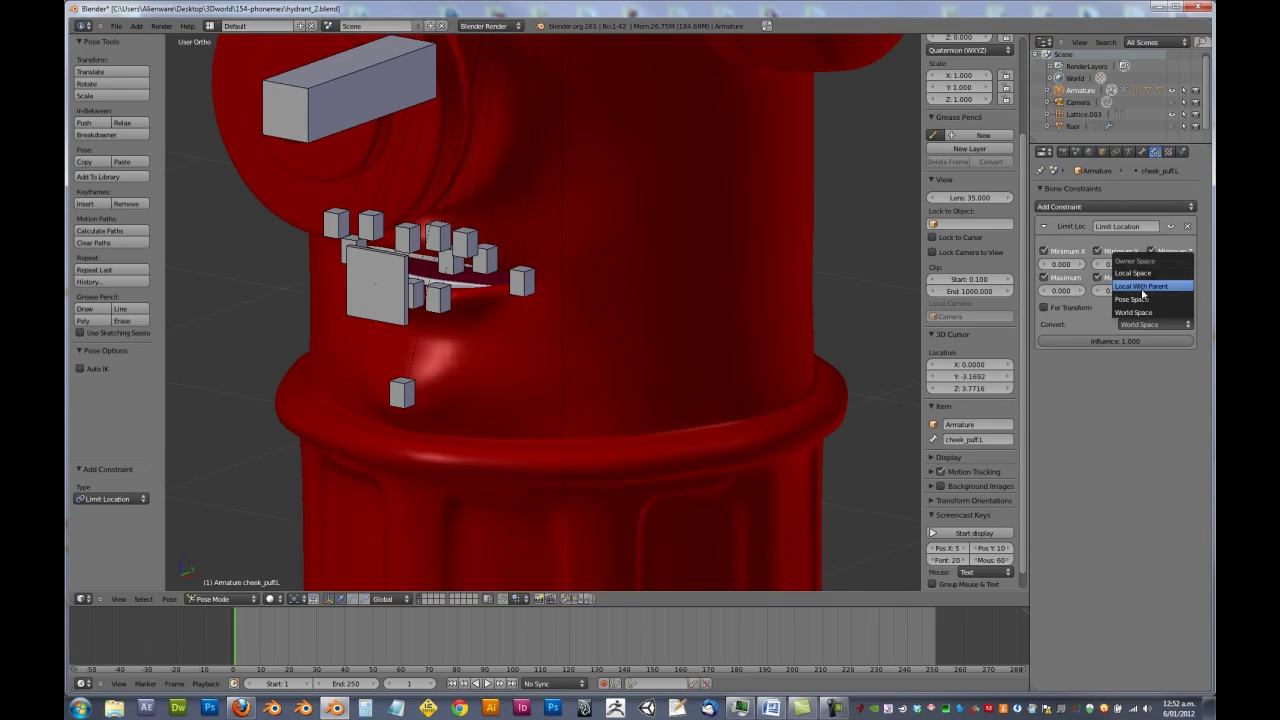
left_click(1140, 273)
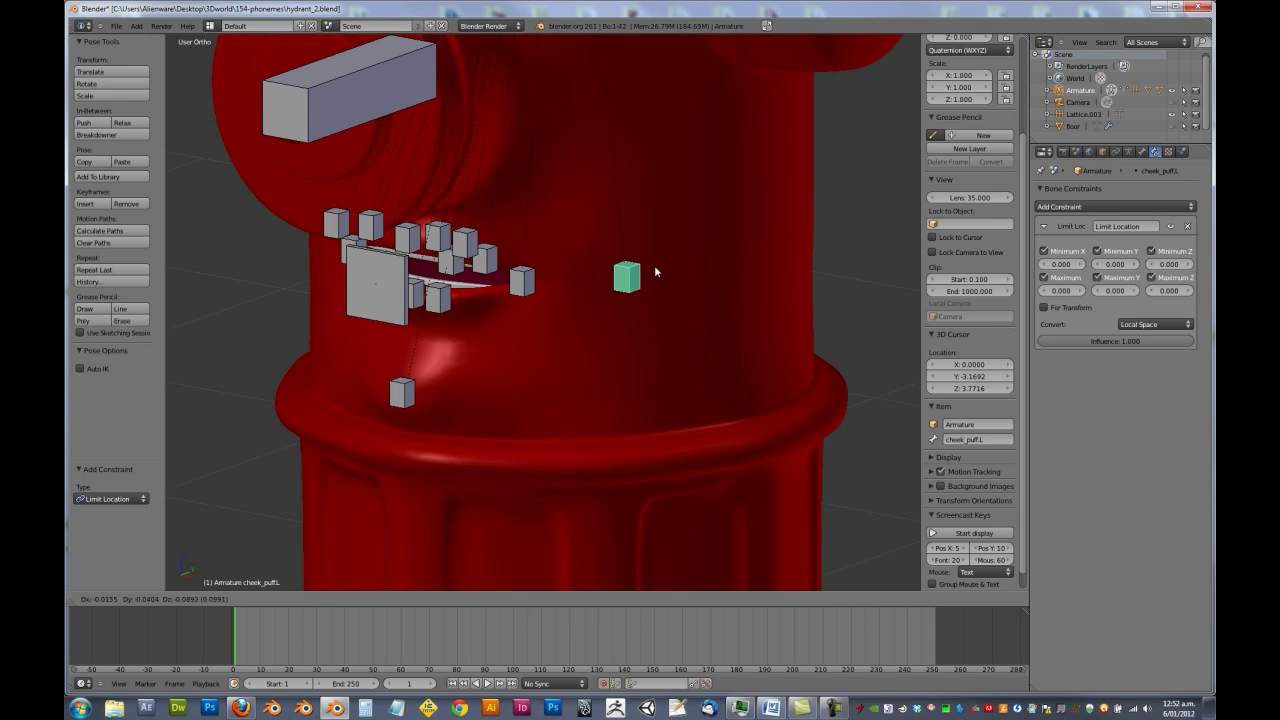
Try to move the left cheek bone against its limits, undo the move and clear its pose location.
key("g")
key("y")
left_click(797, 280)
key("ctrl+z")
key("alt+g")
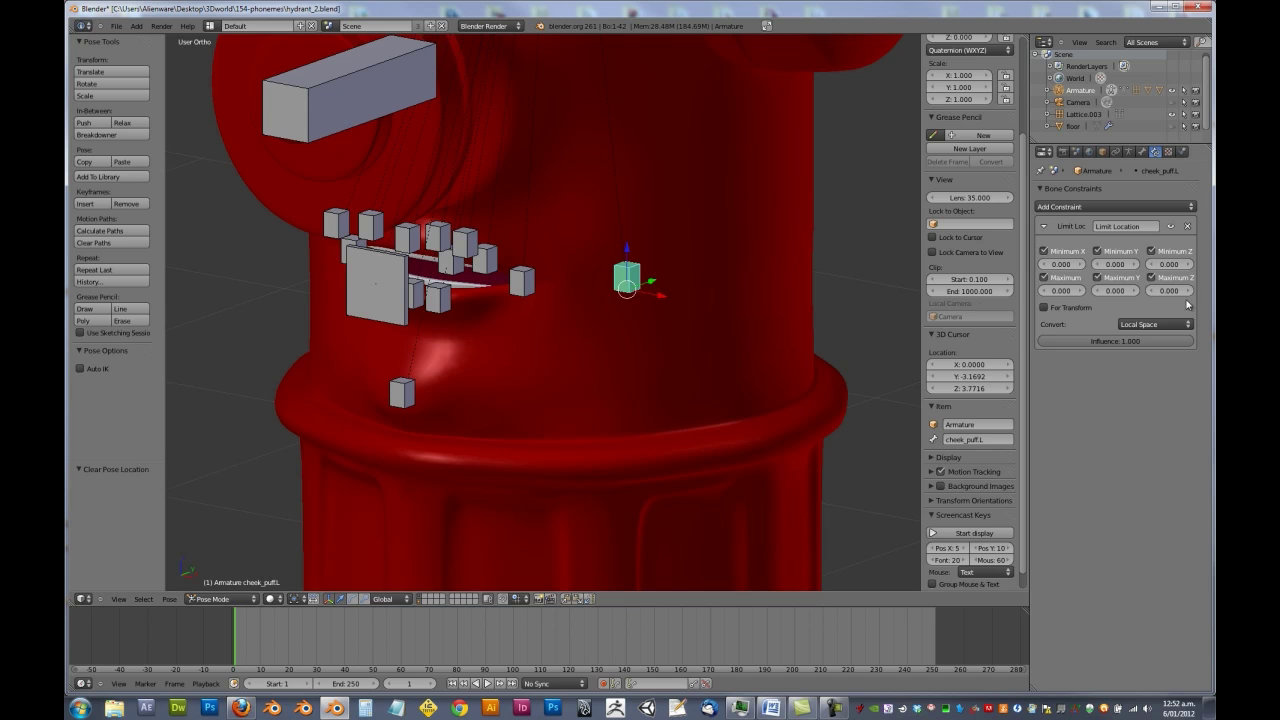
Examine the left cheek bone and the surrounding face controls from several angles.
middle_click_drag(765, 300, 768, 330)
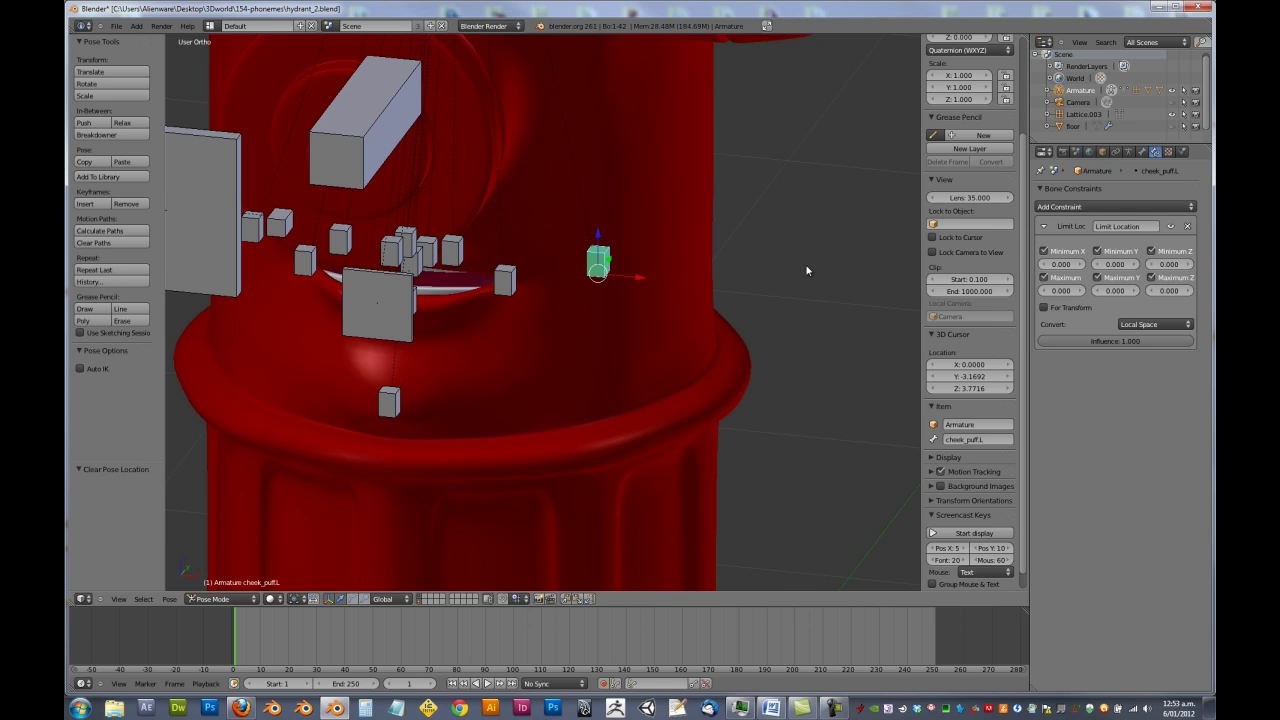
scroll(641, 282, "down", 8)
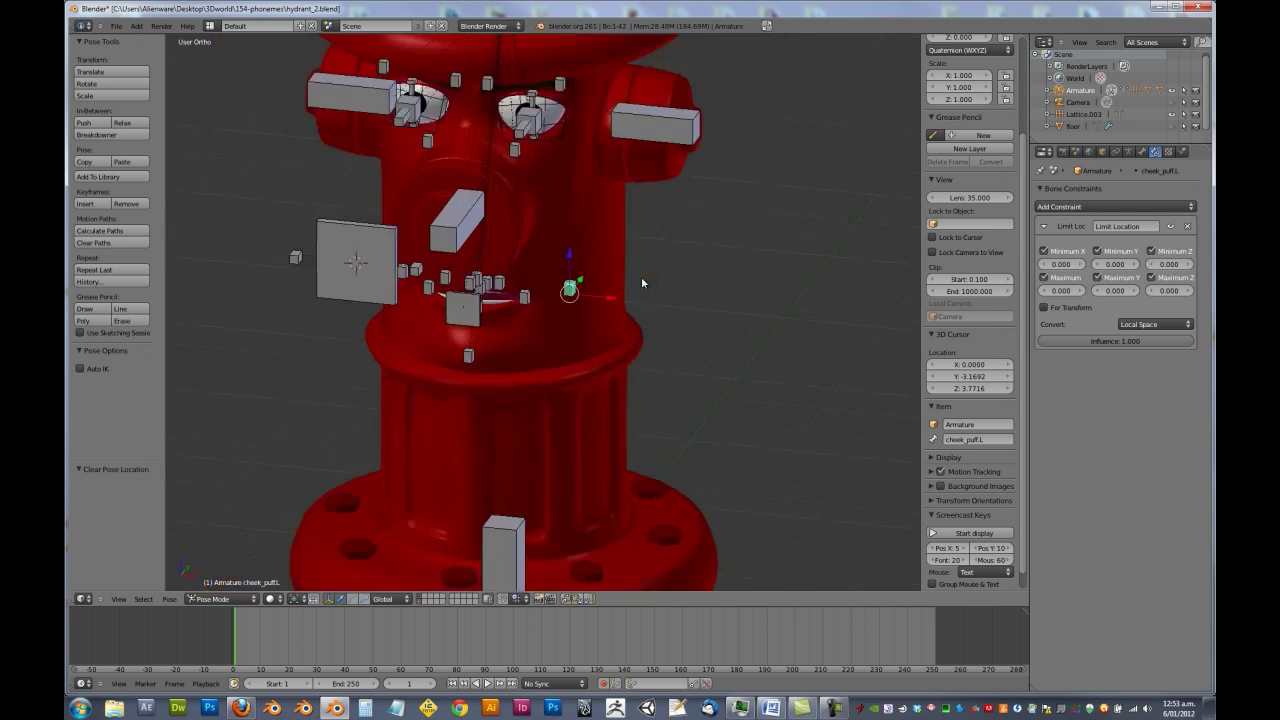
scroll(563, 466, "down", 3)
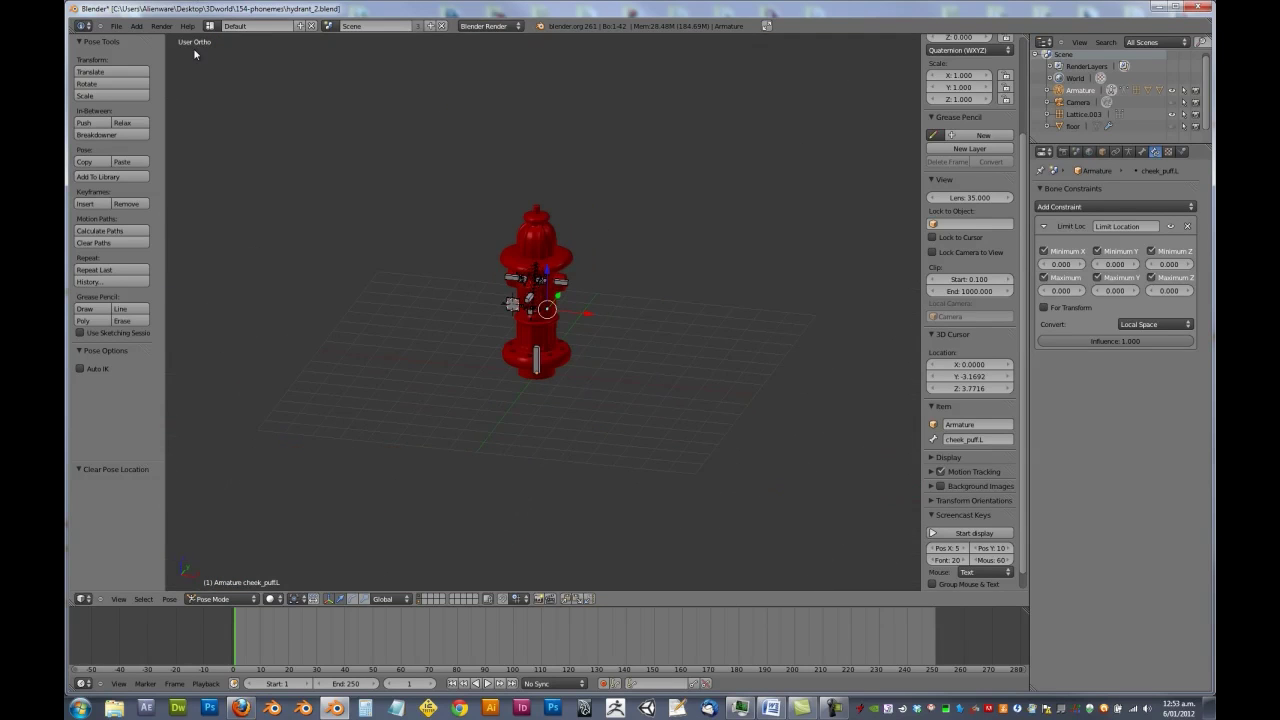
scroll(596, 314, "up", 12)
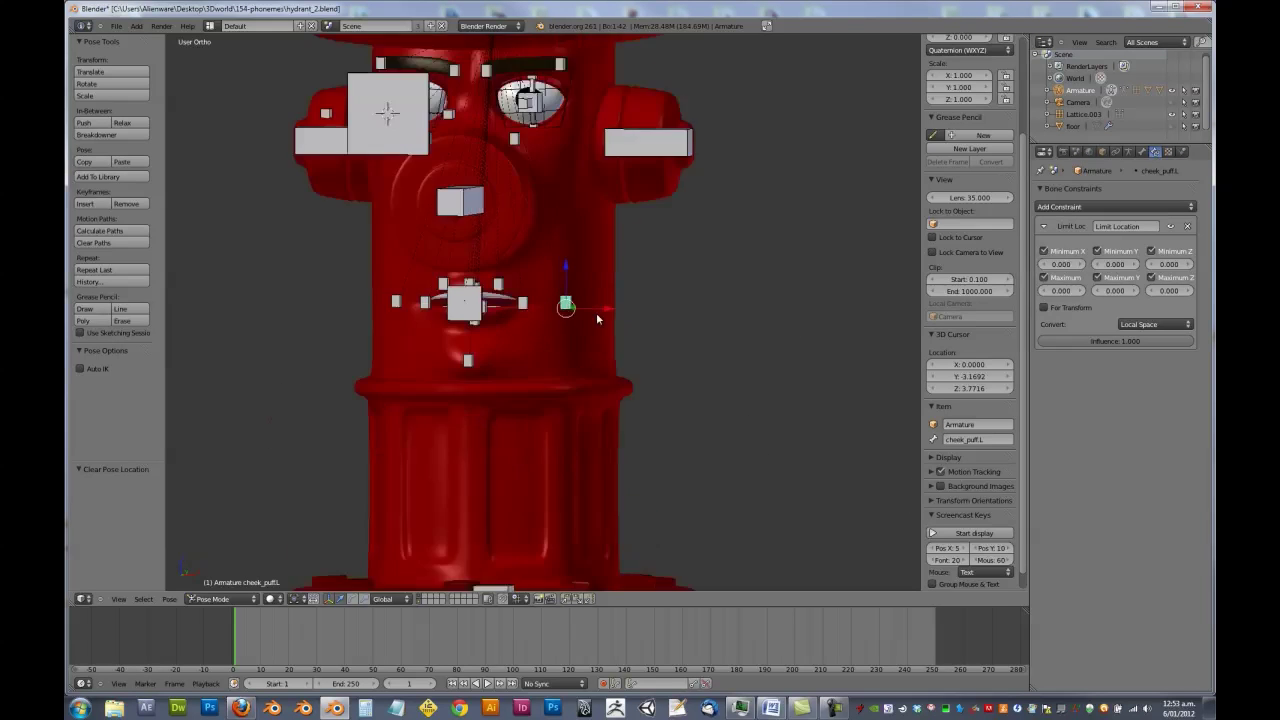
scroll(543, 326, "down", 5)
middle_click_drag(554, 317, 573, 351)
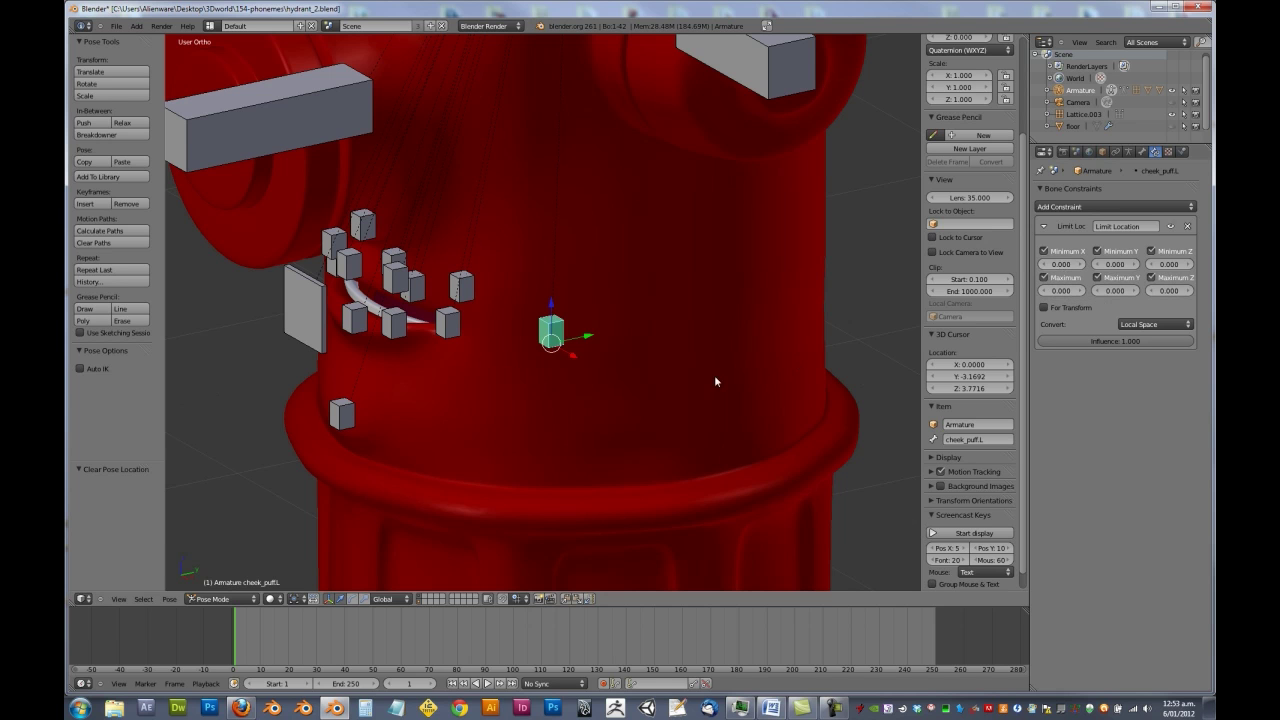
middle_click_drag(575, 366, 572, 356)
middle_click_drag(491, 363, 626, 343)
Set the cheek bone's X limits to minimum -0.1 and maximum 0.1, and test them with a cancelled move along X.
left_click(1066, 264)
type("1")
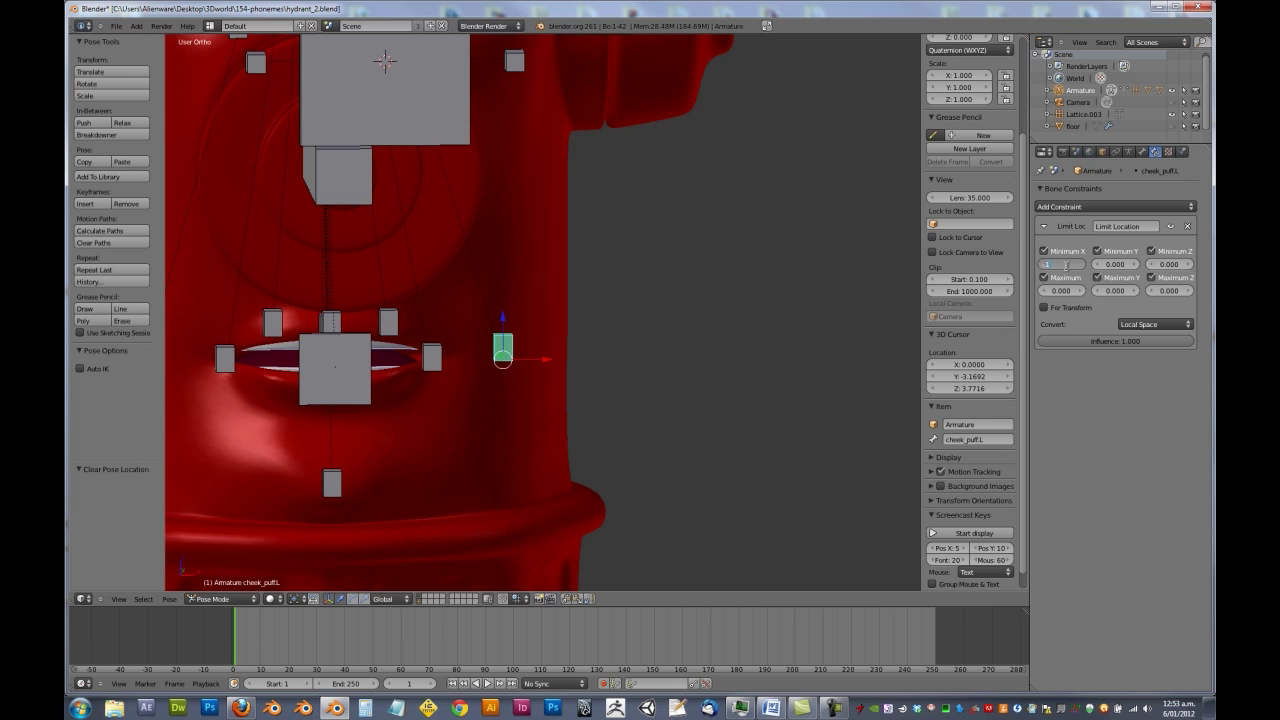
key("Return")
left_click(1062, 290)
type(".1")
key("Return")
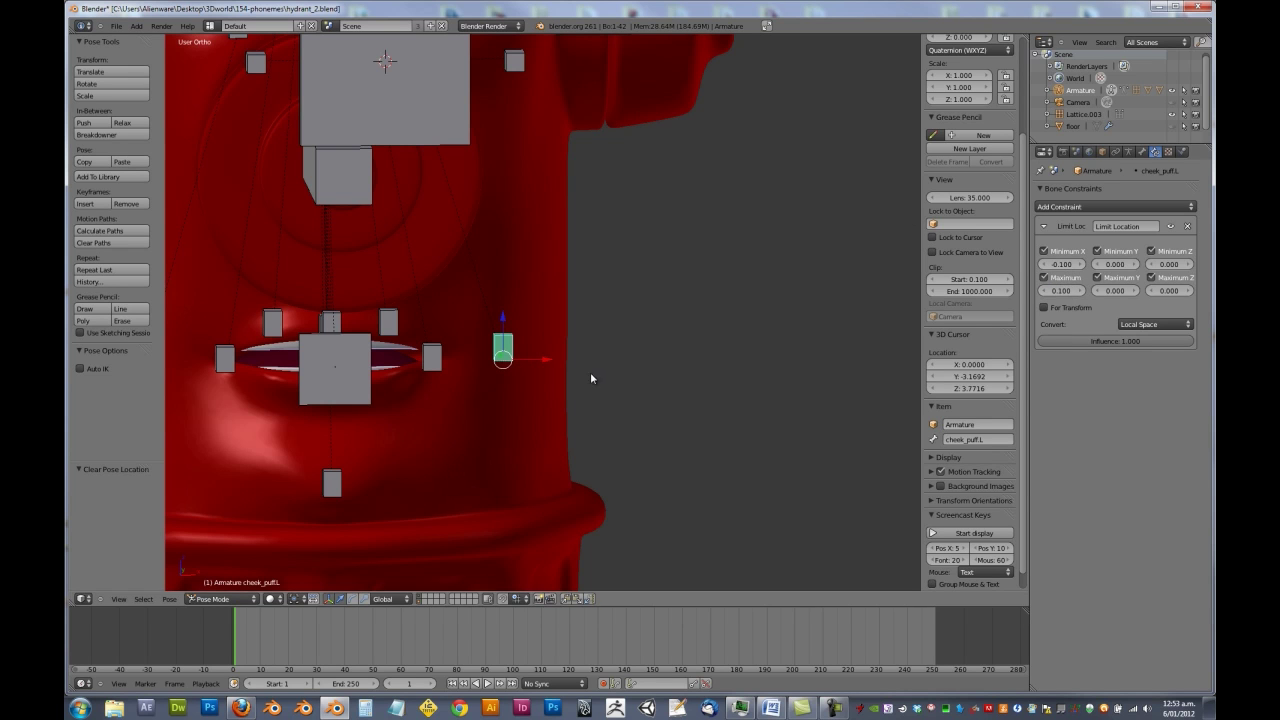
key("g")
key("x")
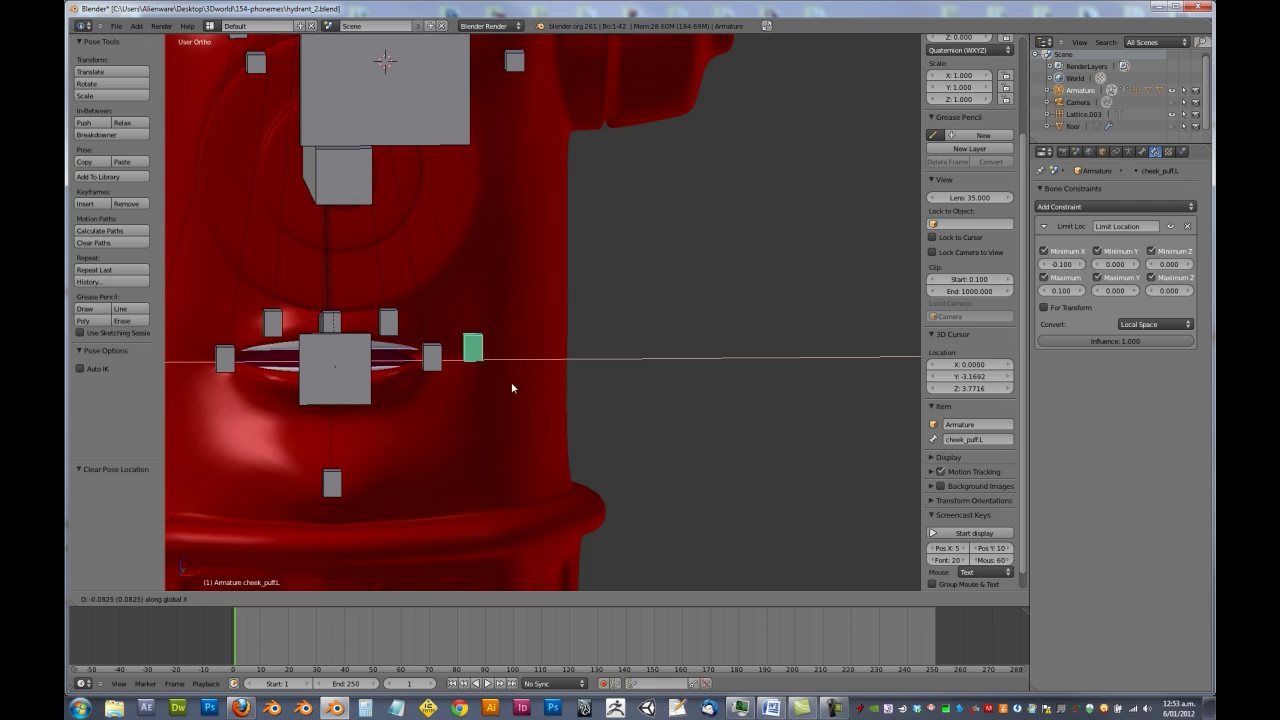
right_click(680, 368)
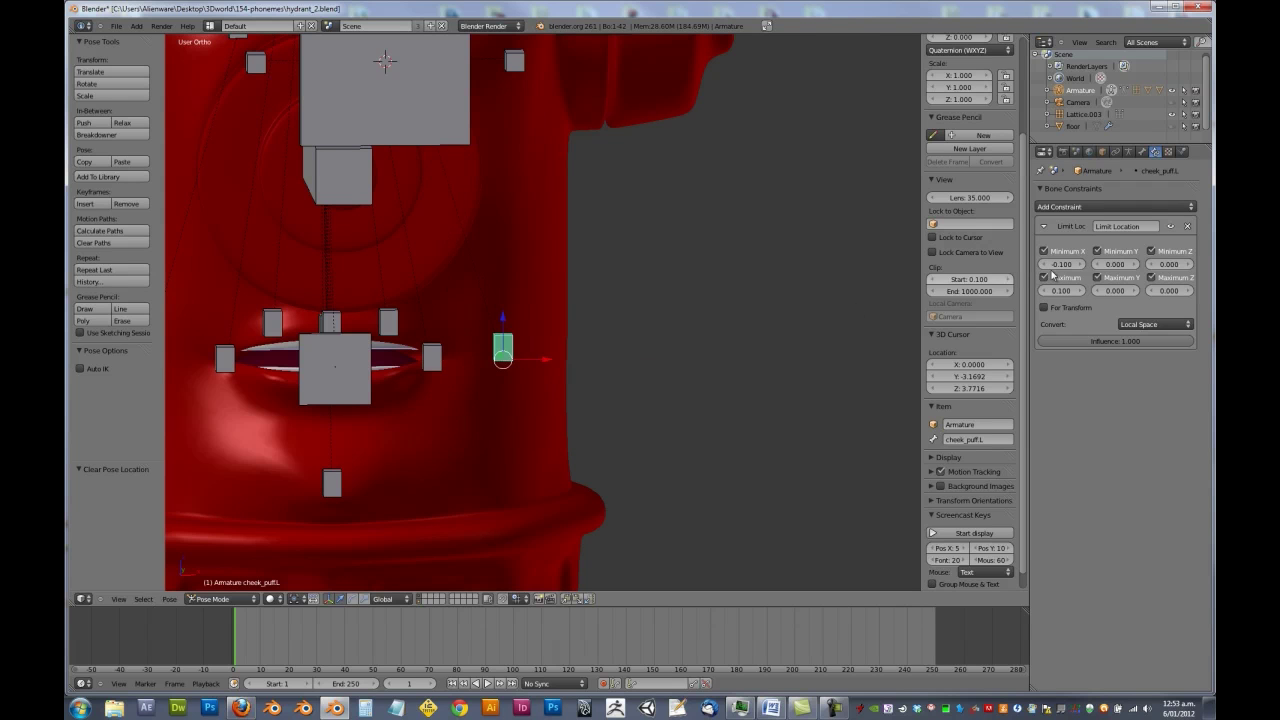
Set the cheek bone's X location limits to minimum 0 and maximum 0.2.
left_click(1060, 264)
type("0")
key("Return")
left_click(1062, 290)
type("0.2")
key("Return")
Move the left cheek bone along the X axis to test its limits and check it from several angles.
left_click_drag(547, 359, 583, 360)
middle_click_drag(583, 360, 850, 292)
scroll(563, 386, "up", 4)
scroll(687, 311, "down", 5)
scroll(687, 311, "up", 1)
middle_click_drag(687, 311, 617, 272)
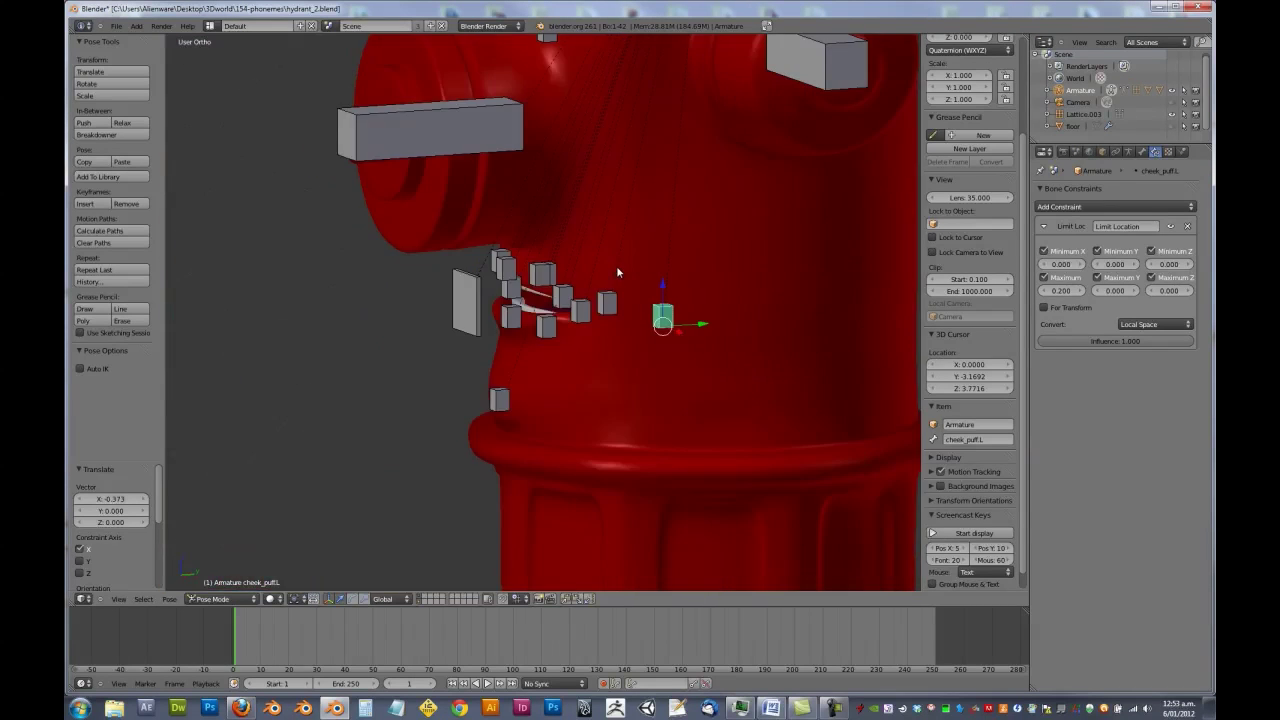
middle_click_drag(635, 323, 634, 363)
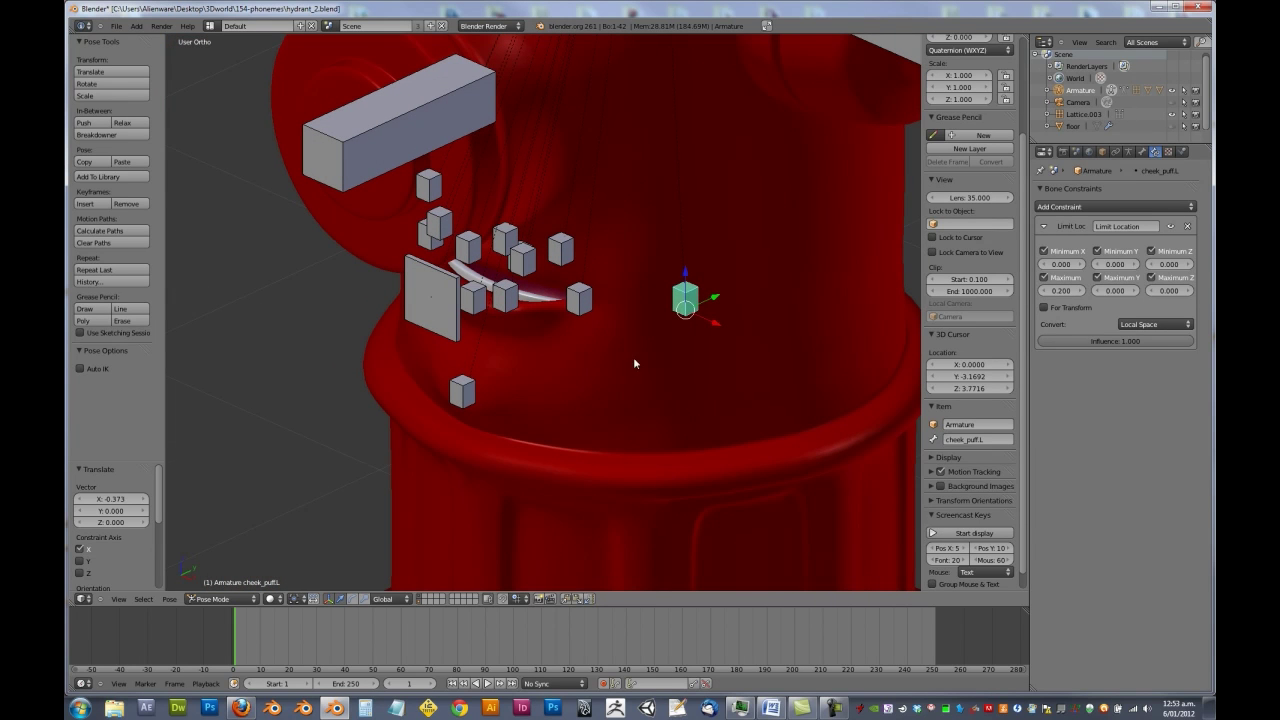
Try to copy constraints between the left cheek and chin bones with the chin bone active.
right_click(465, 389)
key("space")
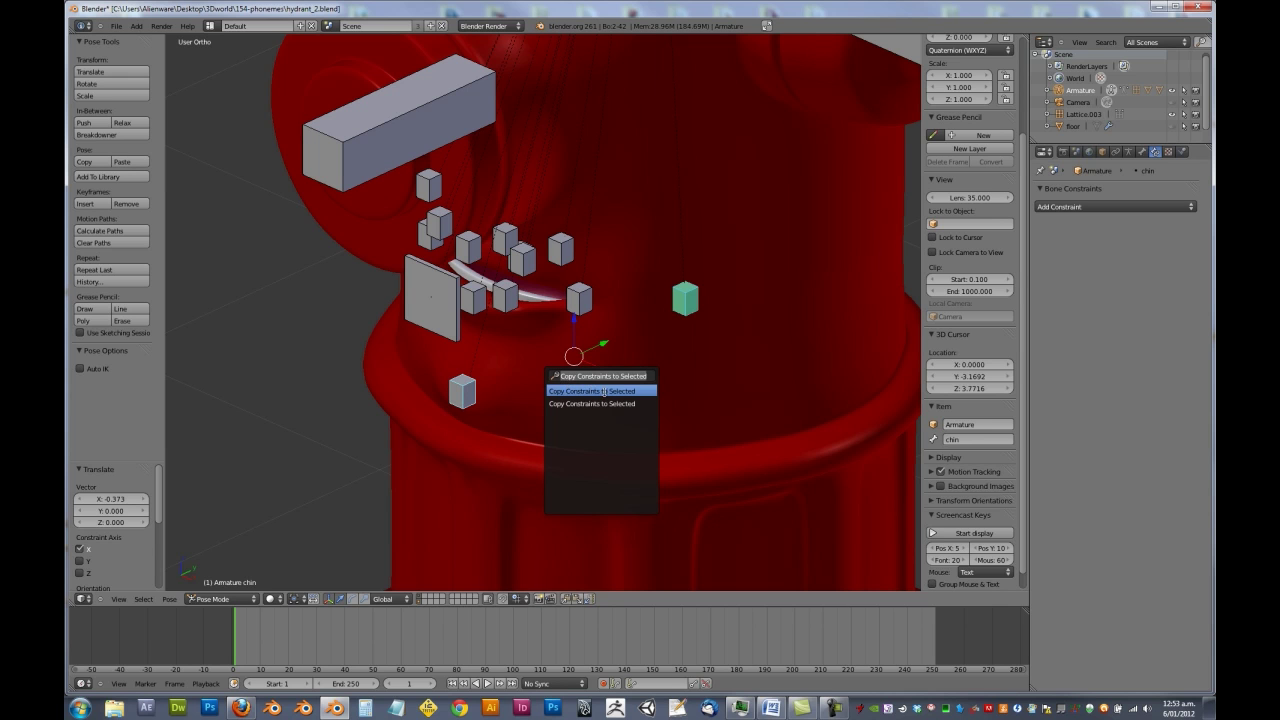
left_click(627, 392)
Copy the left cheek bone's Limit Location constraint to the chin bone, with the cheek bone active.
right_click(461, 394)
right_click(686, 300, "shift")
key("space")
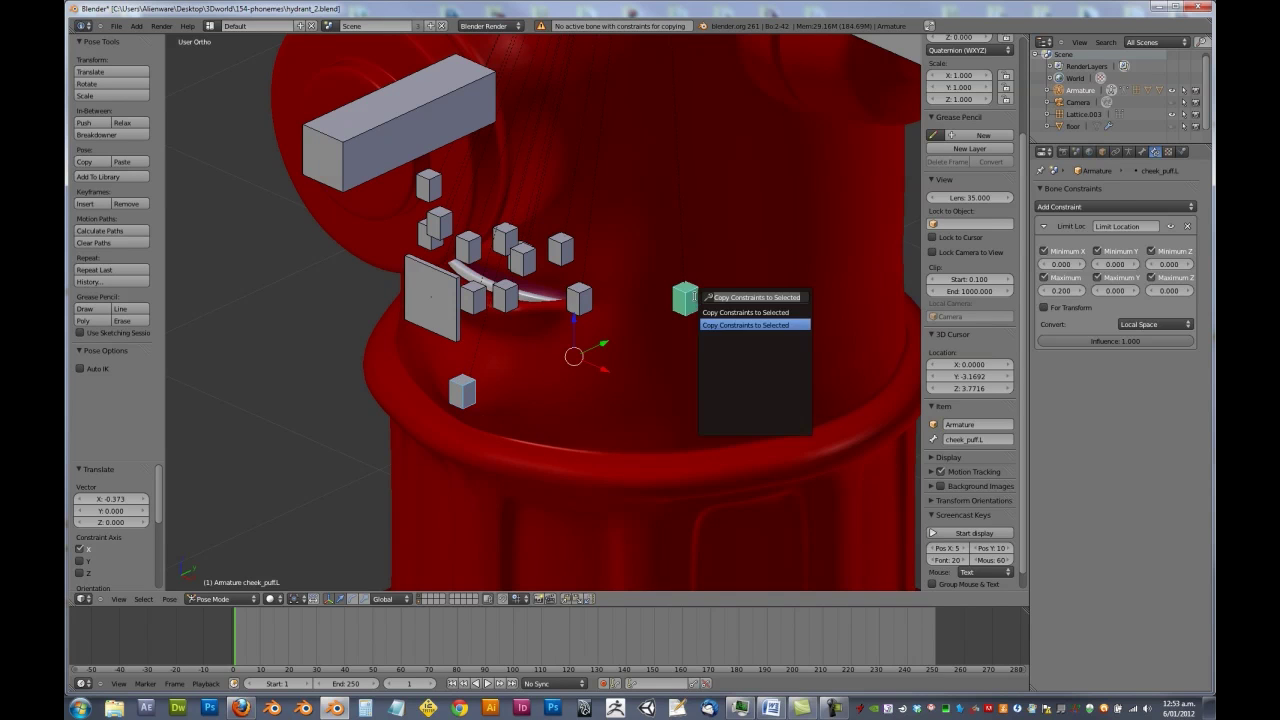
left_click(722, 316)
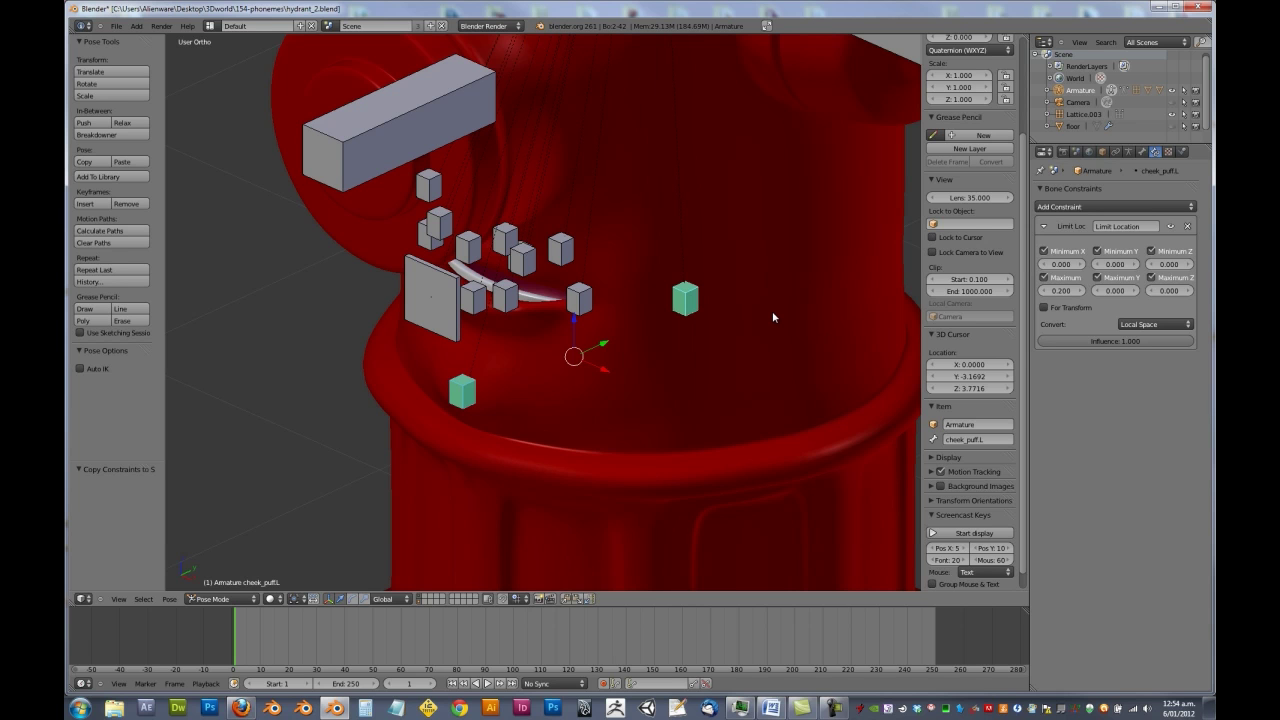
Set the chin bone's minimum X, Y and Z limits to -2 and its maximum Y and Z limits to 0.2.
right_click(449, 406)
left_click(1062, 264)
type("-2")
key("Return")
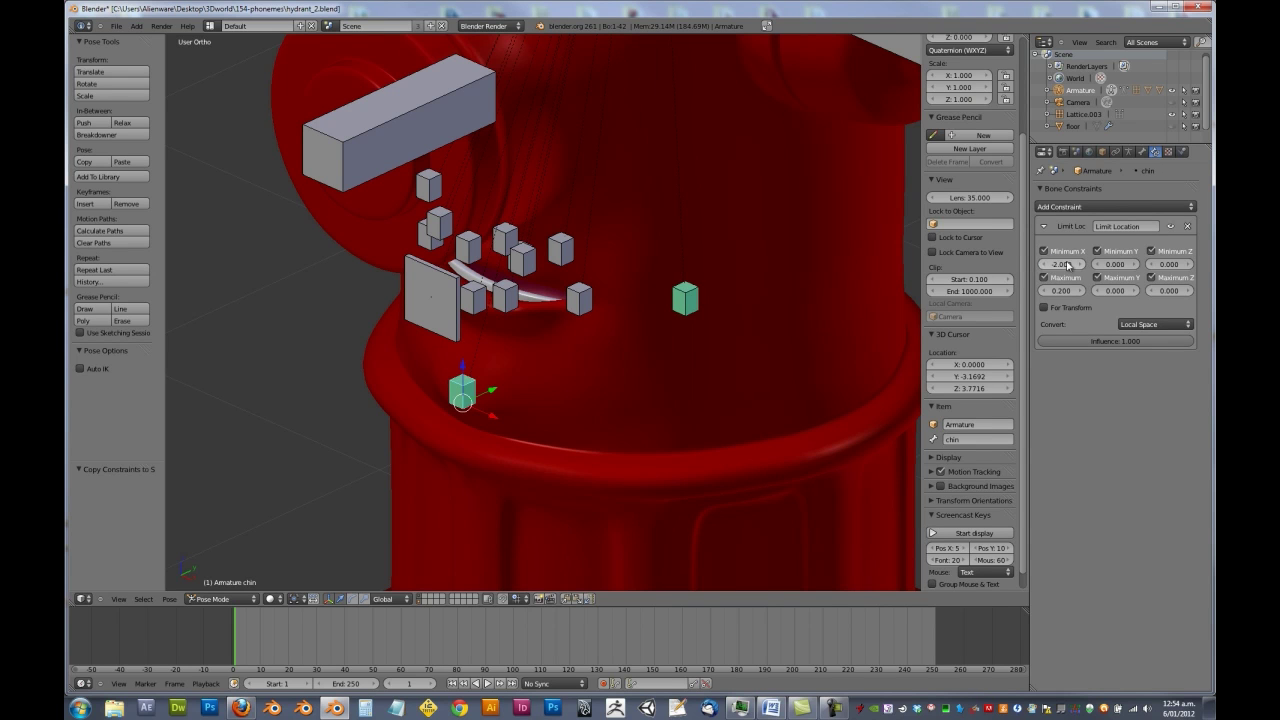
key("ctrl+c")
key("ctrl+v")
key("ctrl+v")
key("ctrl+c")
key("ctrl+v")
key("ctrl+v")
Test the movement of the left cheek bone from a side angle and cancel it.
middle_click_drag(617, 351, 546, 367)
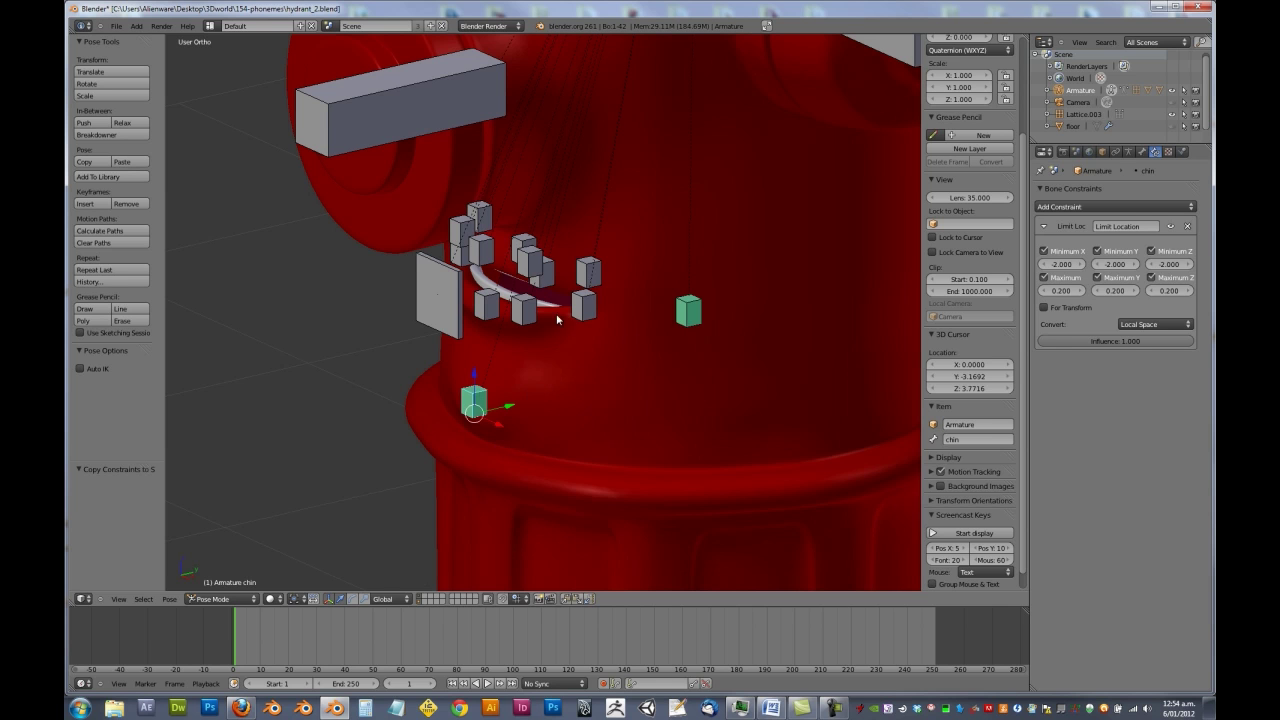
scroll(544, 305, "down", 3)
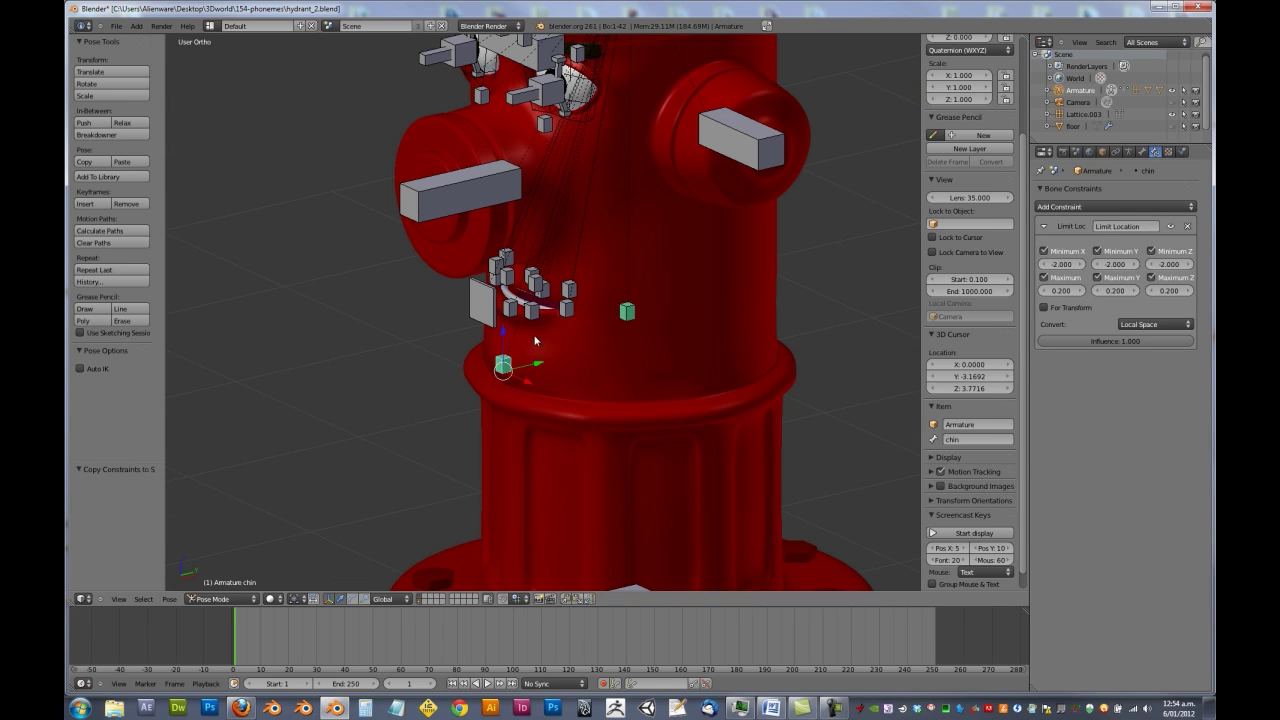
mouse_move(551, 278)
middle_mouse_down()
mouse_move(544, 320)
mouse_move(543, 272)
middle_mouse_up()
scroll(544, 275, "up", 2)
middle_click_drag(629, 304, 558, 339)
right_click(660, 290)
middle_click_drag(660, 290, 721, 314)
key("g")
right_click(769, 326)
Test the movement of the control bones around the mouth, cancel each move and reselect the chin bone.
scroll(557, 321, "up", 1)
middle_click_drag(622, 300, 610, 380)
scroll(557, 320, "down", 1)
right_click(562, 328)
key("g")
right_click(557, 354)
key("g")
right_click(548, 300)
right_click(492, 379)
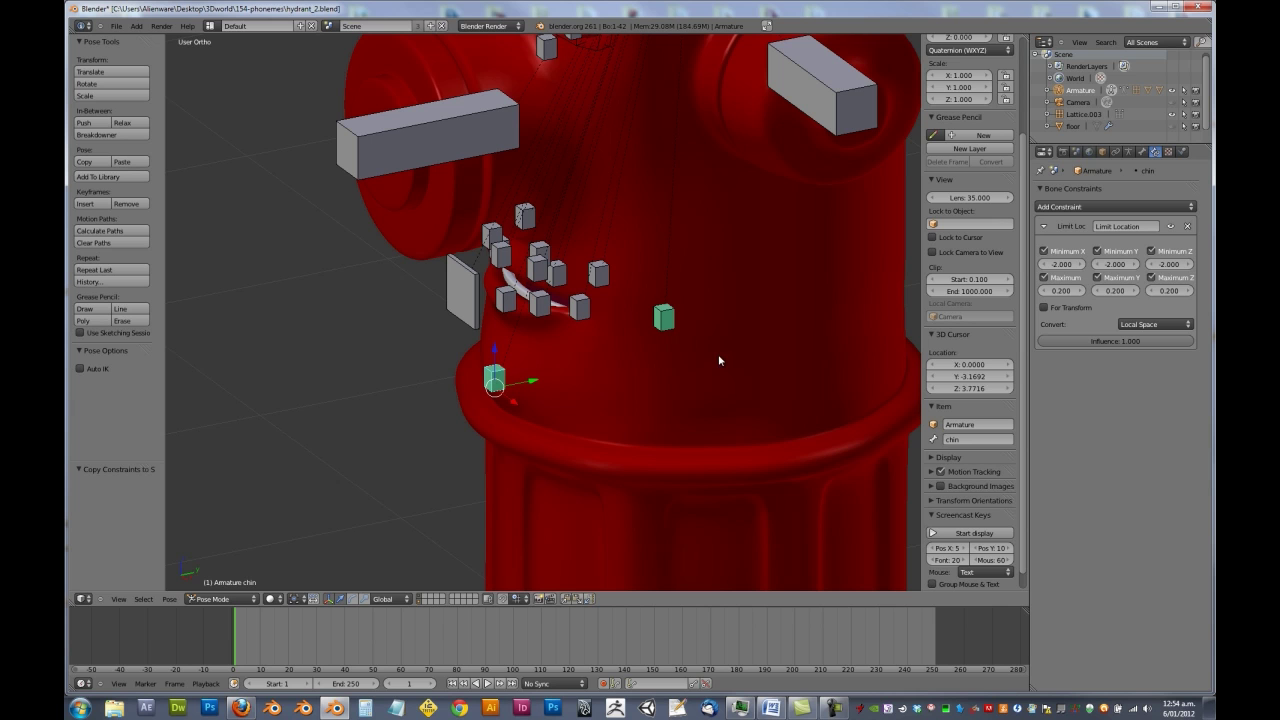
middle_click_drag(659, 345, 686, 350)
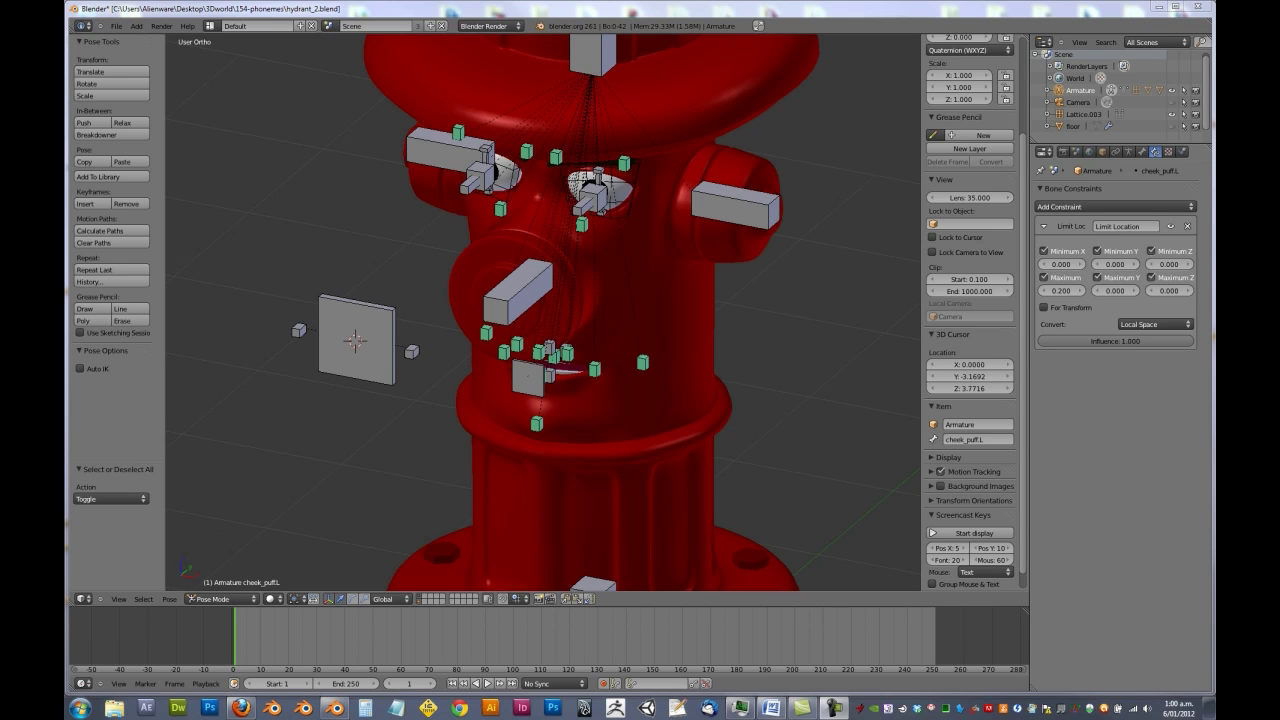
Inspect the constrained face bones and select the left eye bone, eye.L.
middle_click_drag(654, 372, 633, 343)
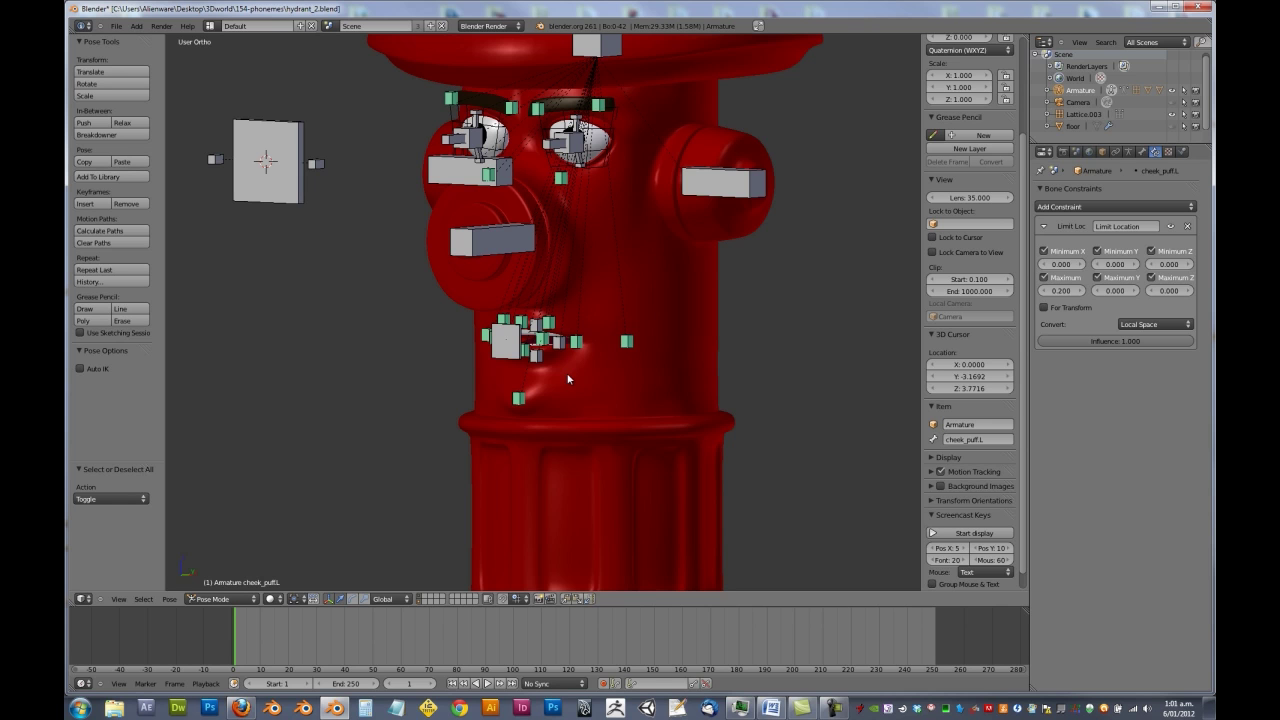
middle_click_drag(618, 291, 586, 313)
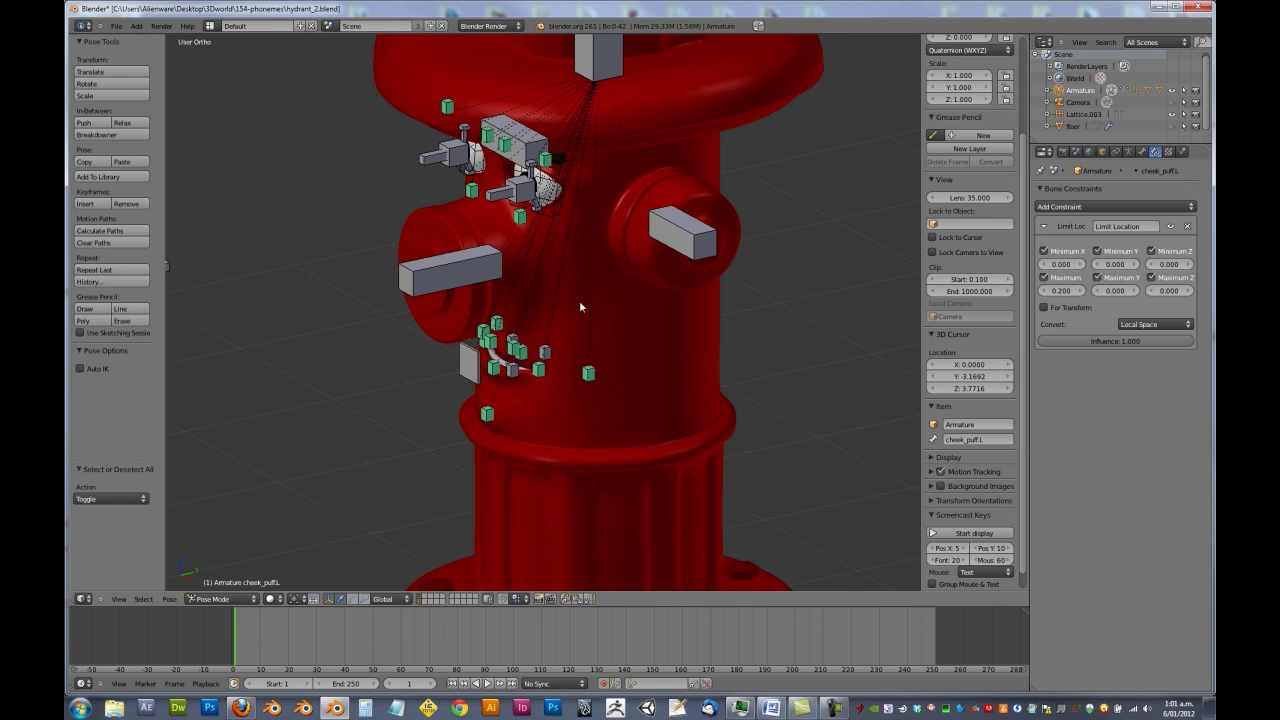
middle_click_drag(528, 230, 603, 325, "shift")
scroll(590, 316, "up", 2)
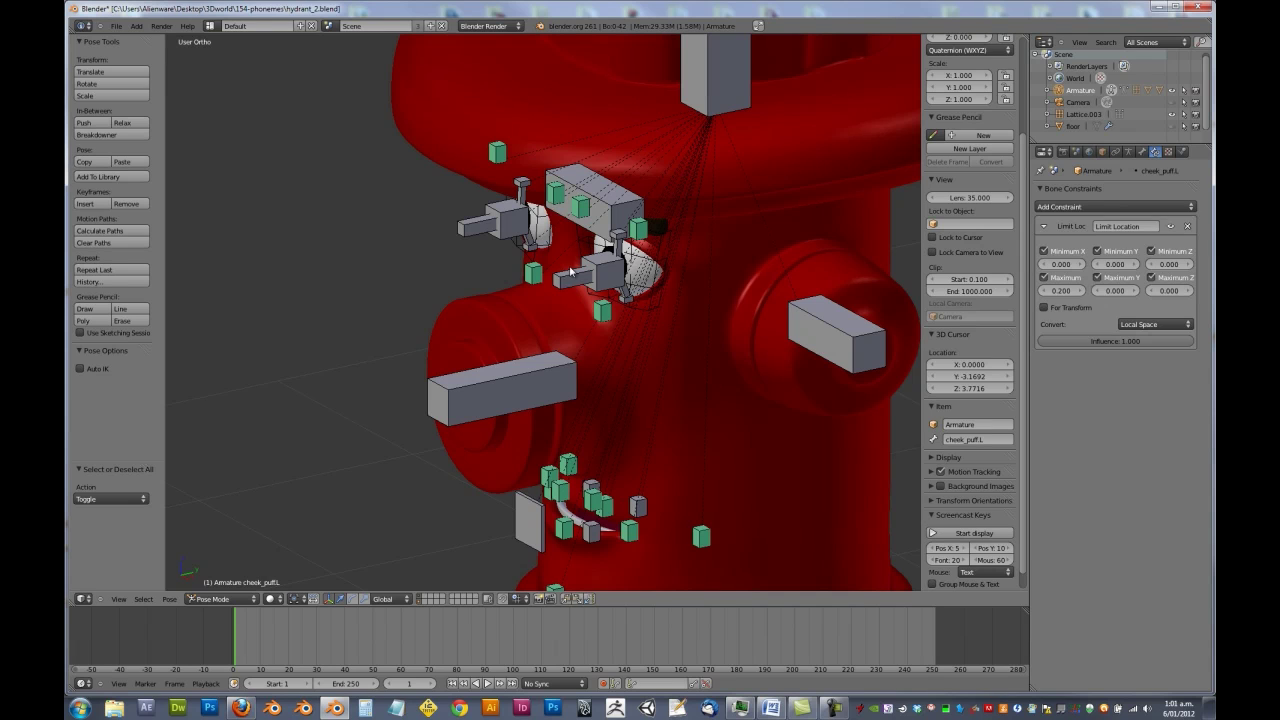
right_click(571, 283)
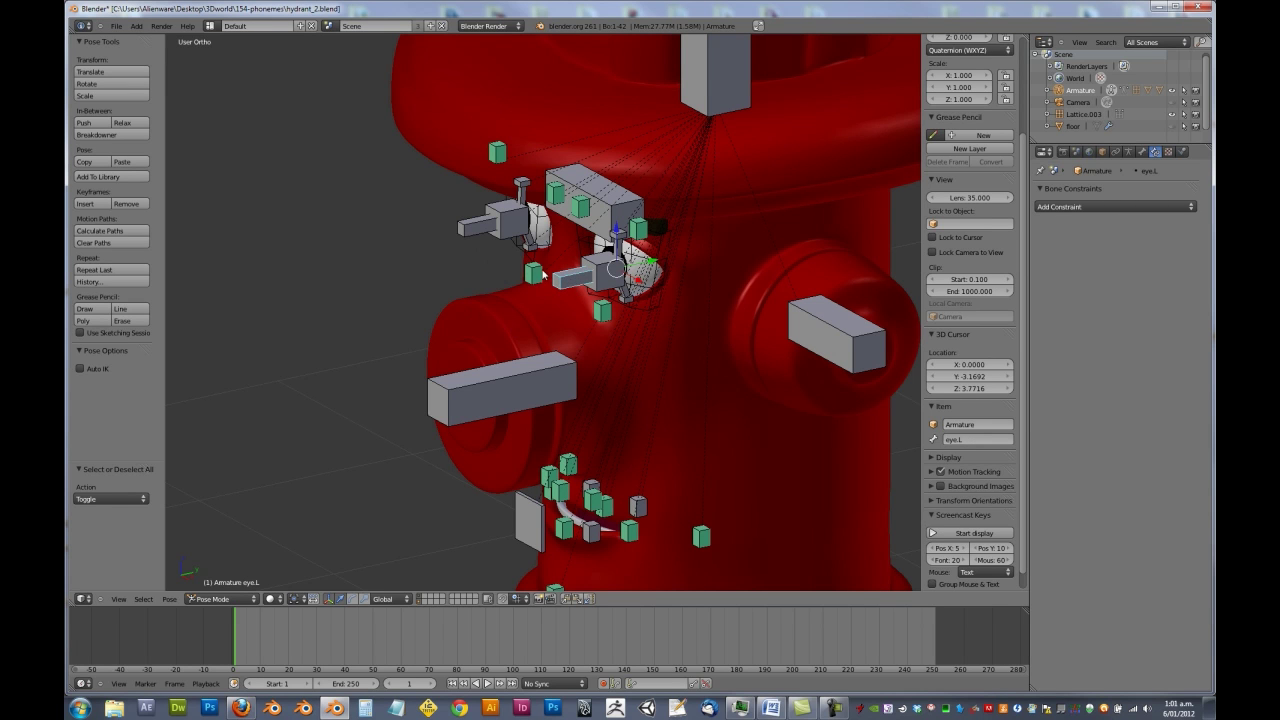
Add a Damped Track constraint to the left eye bone, targeting the Armature's lookAt.L bone.
left_click(1082, 208)
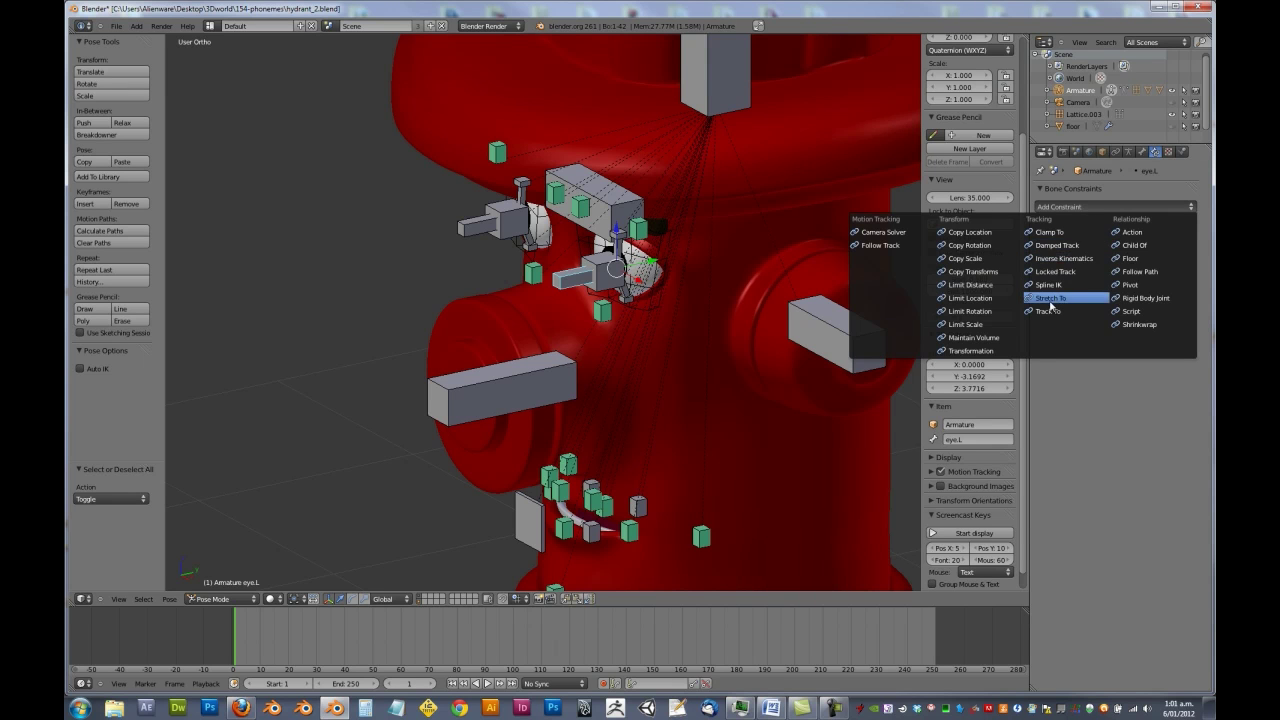
left_click(1058, 246)
left_click(1100, 251)
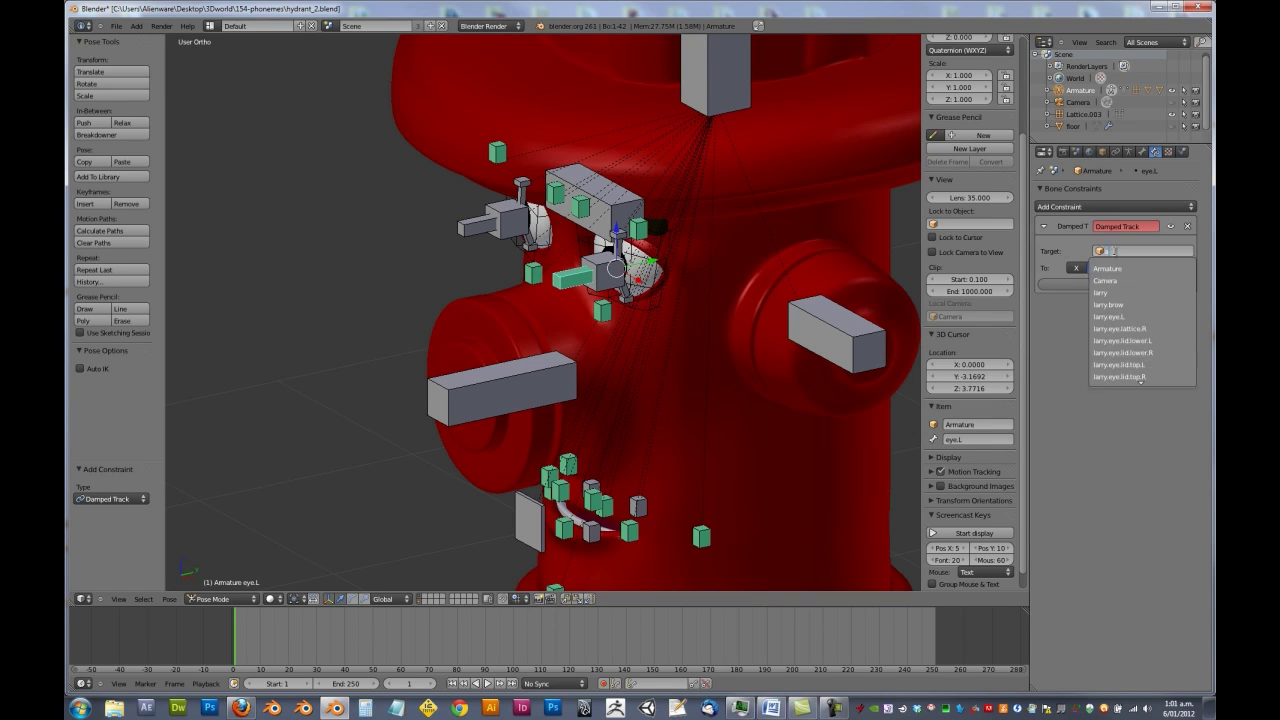
left_click(1118, 266)
left_click(1119, 268)
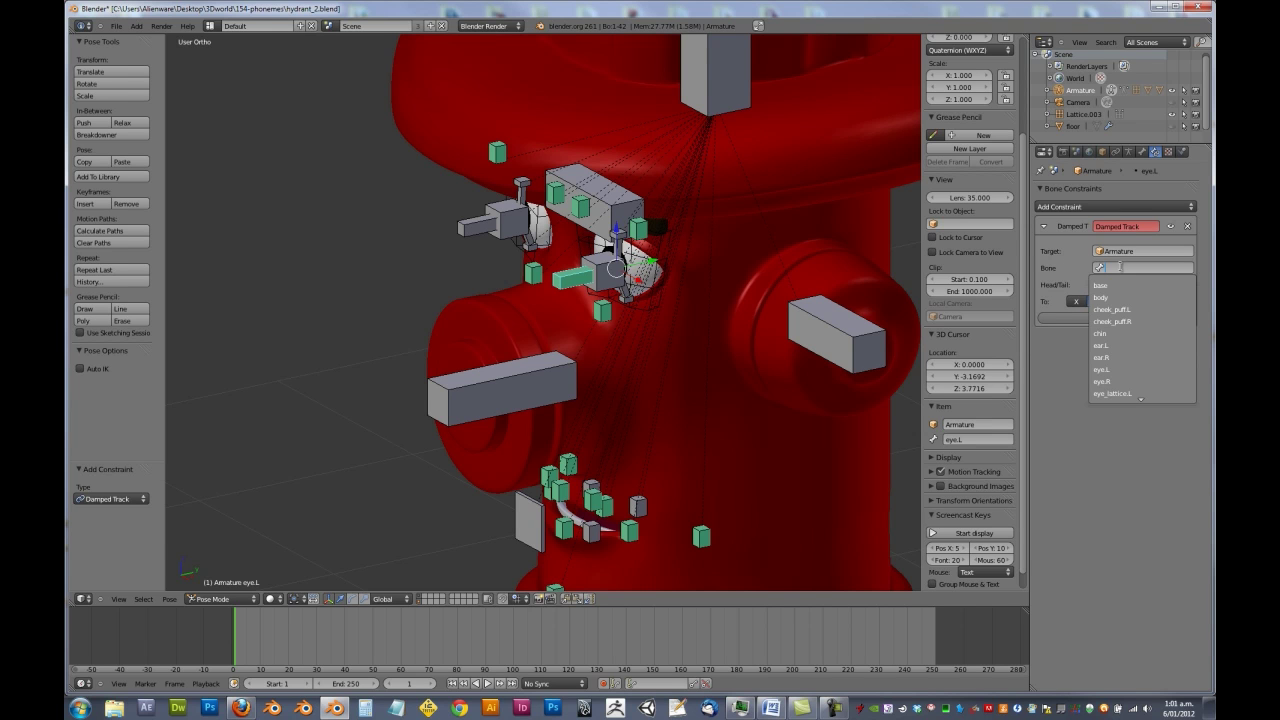
type("lo")
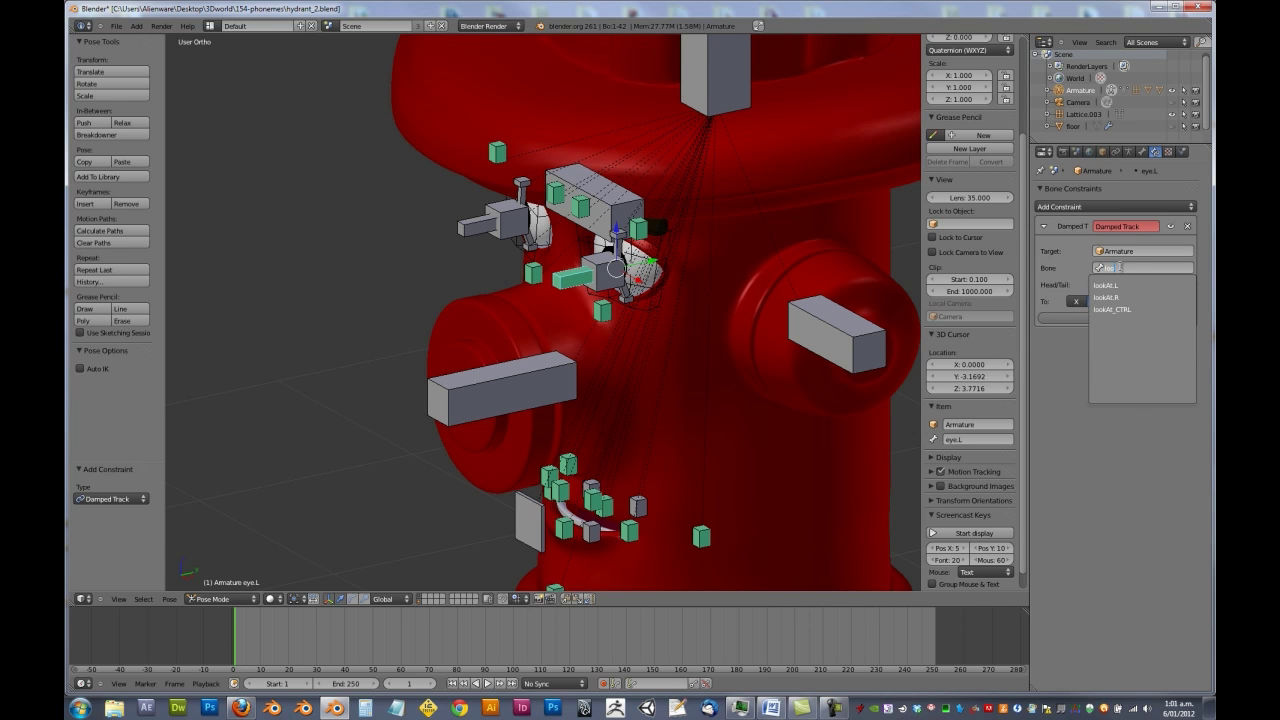
left_click(1108, 285)
Add a Damped Track constraint to the right eye bone, eye.R, targeting the Armature's lookAt.R bone.
right_click(575, 278)
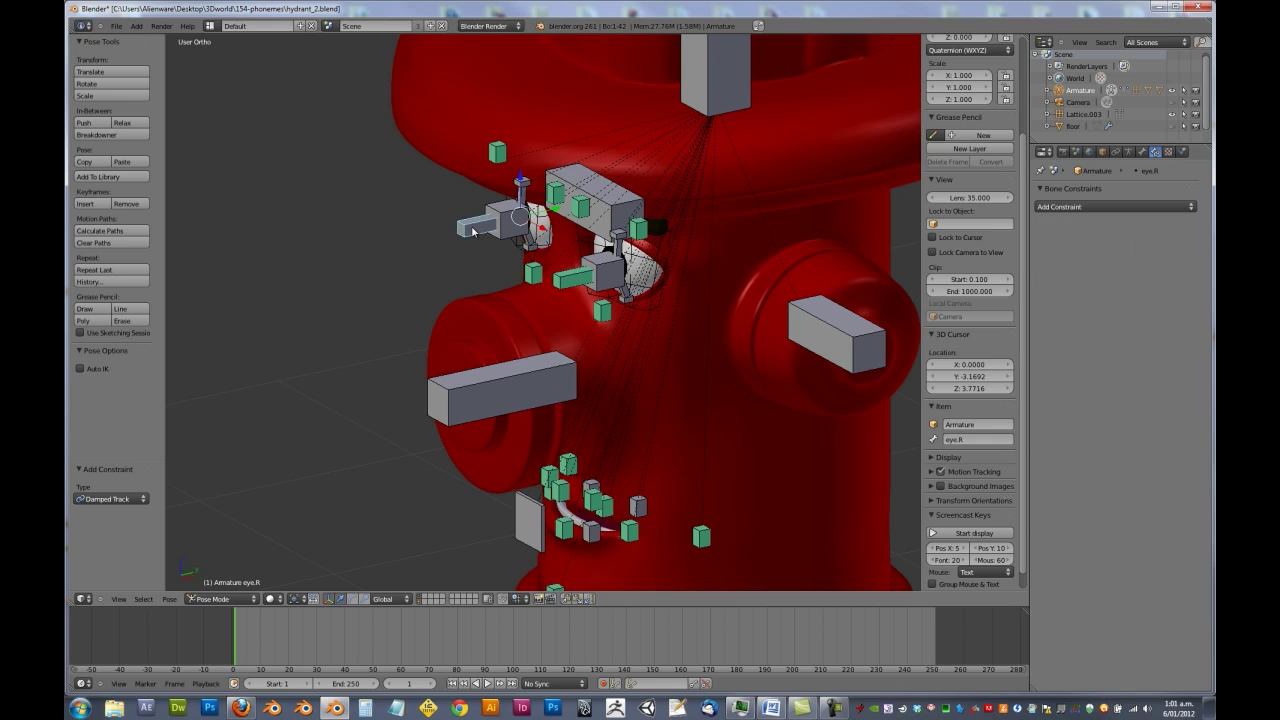
left_click(1040, 207)
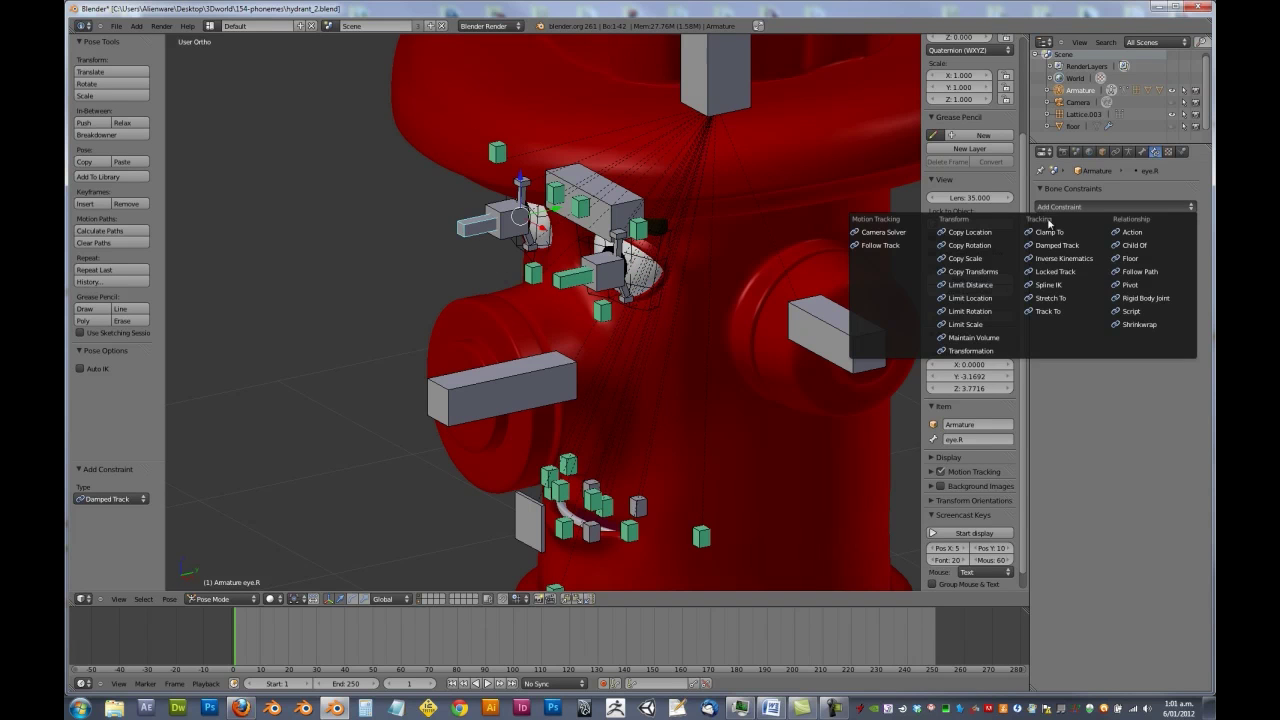
left_click(1056, 245)
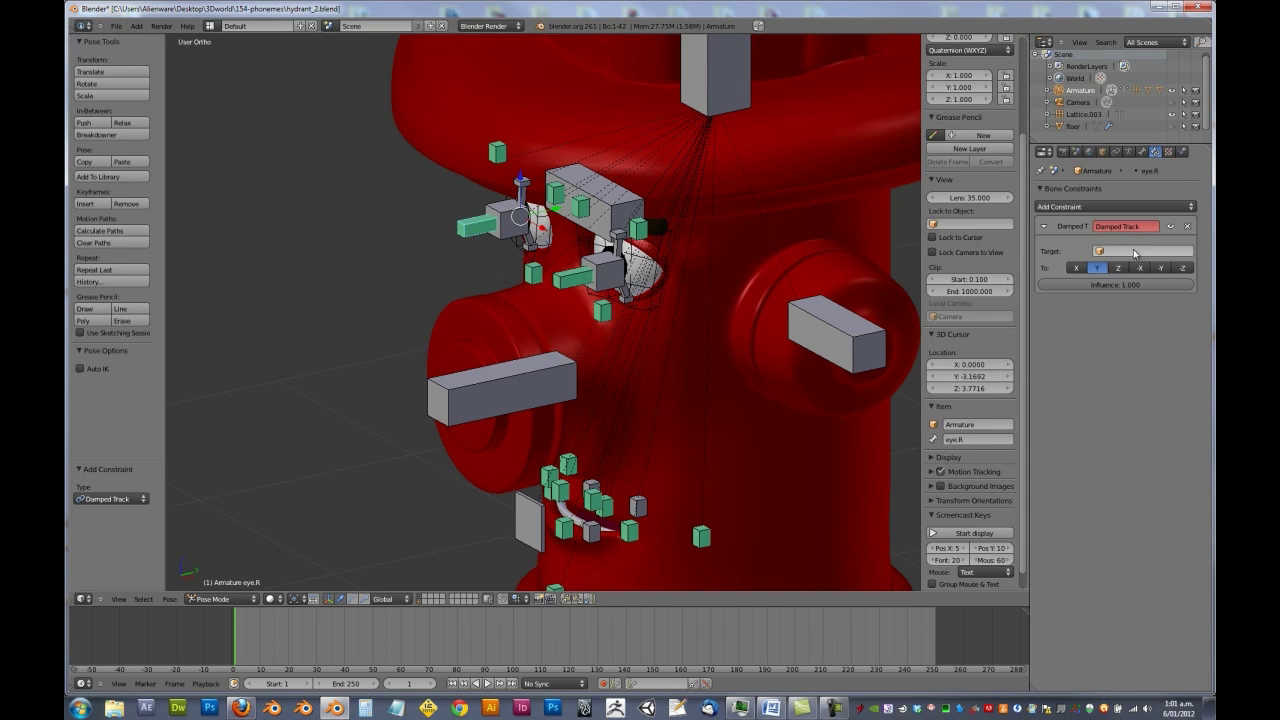
left_click(1135, 252)
left_click(1130, 264)
left_click(1132, 267)
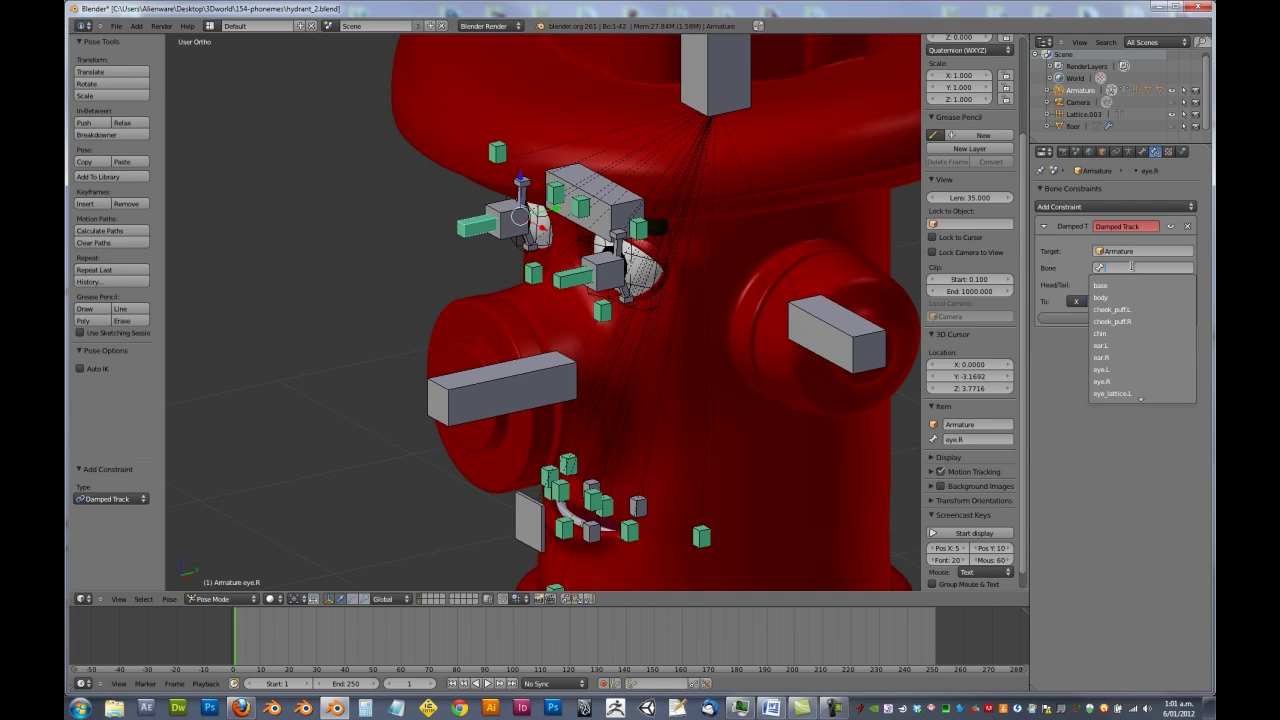
type("loo")
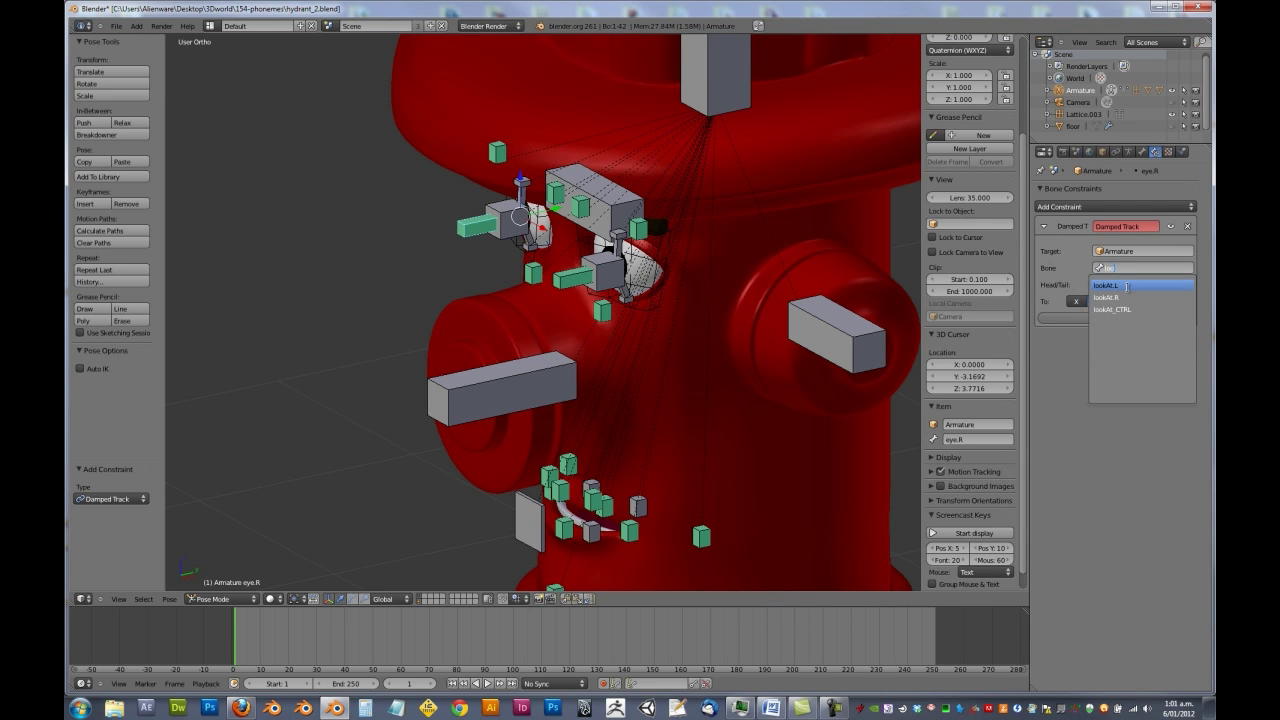
left_click(1114, 296)
Test the eye tracking by moving the main target bone, lookAt_CTRL, and return it to its place.
scroll(622, 280, "down", 5)
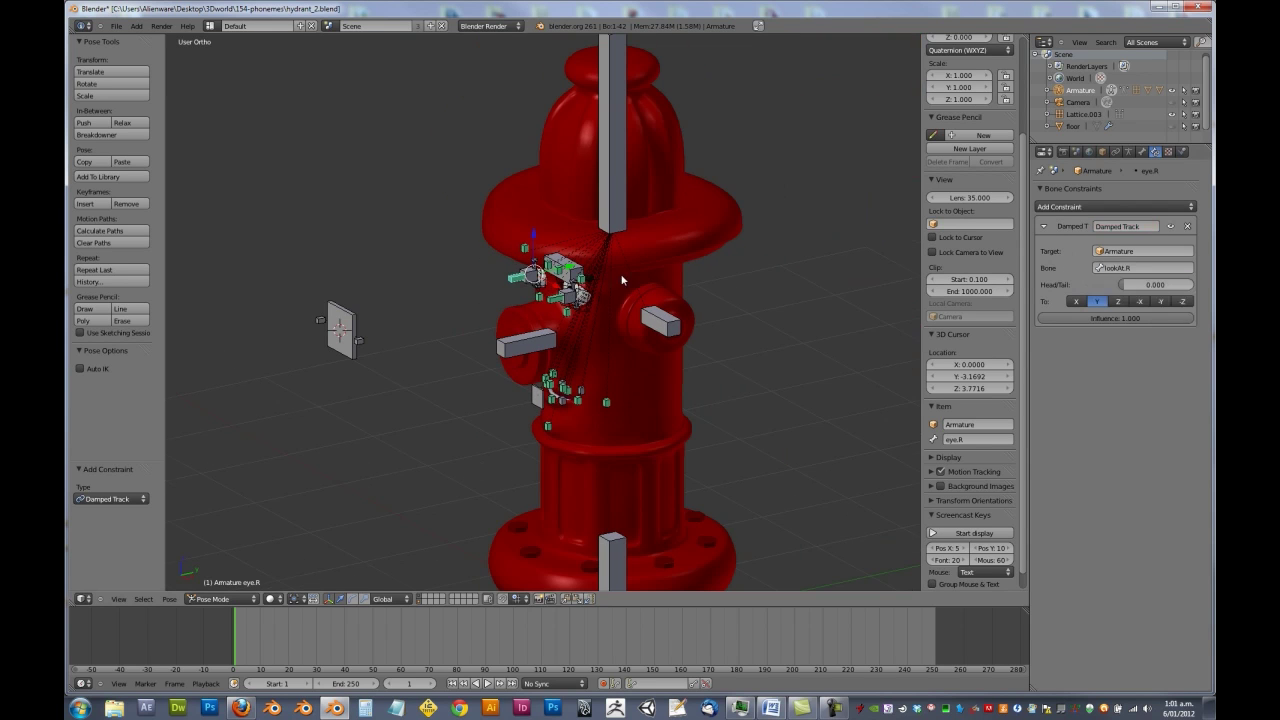
right_click(355, 312)
right_click(363, 344)
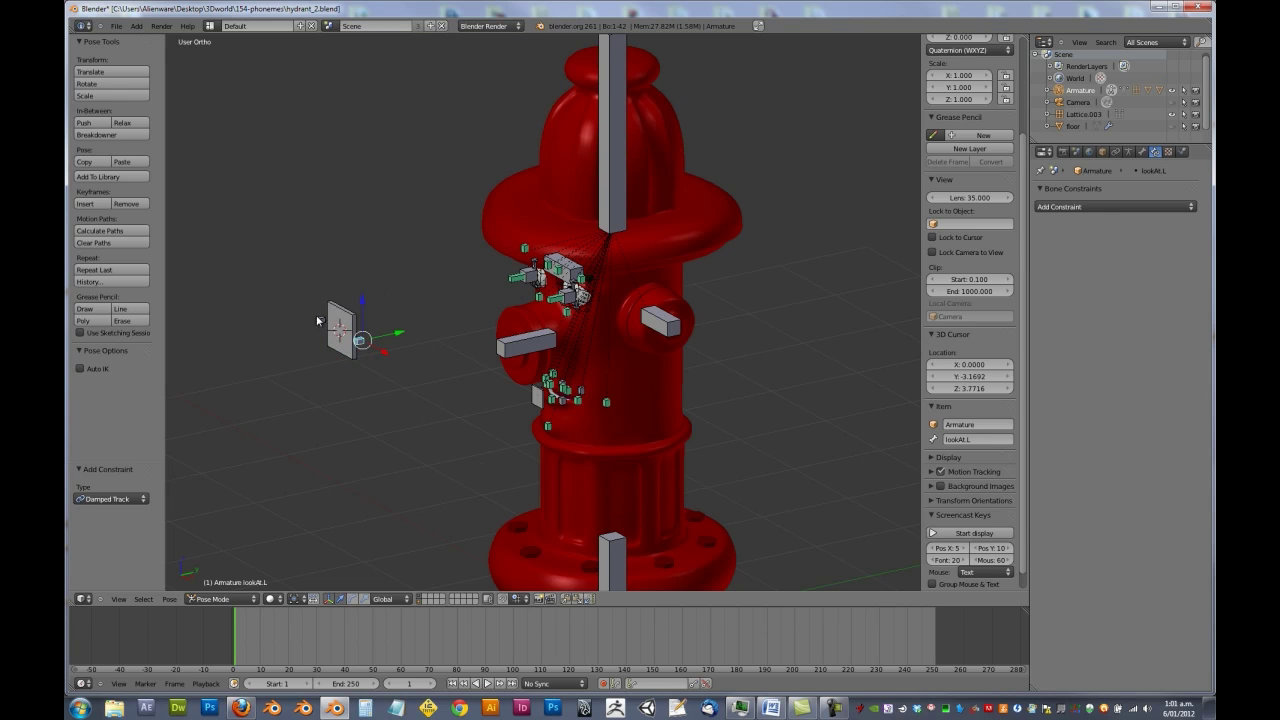
right_click(352, 310)
key("g")
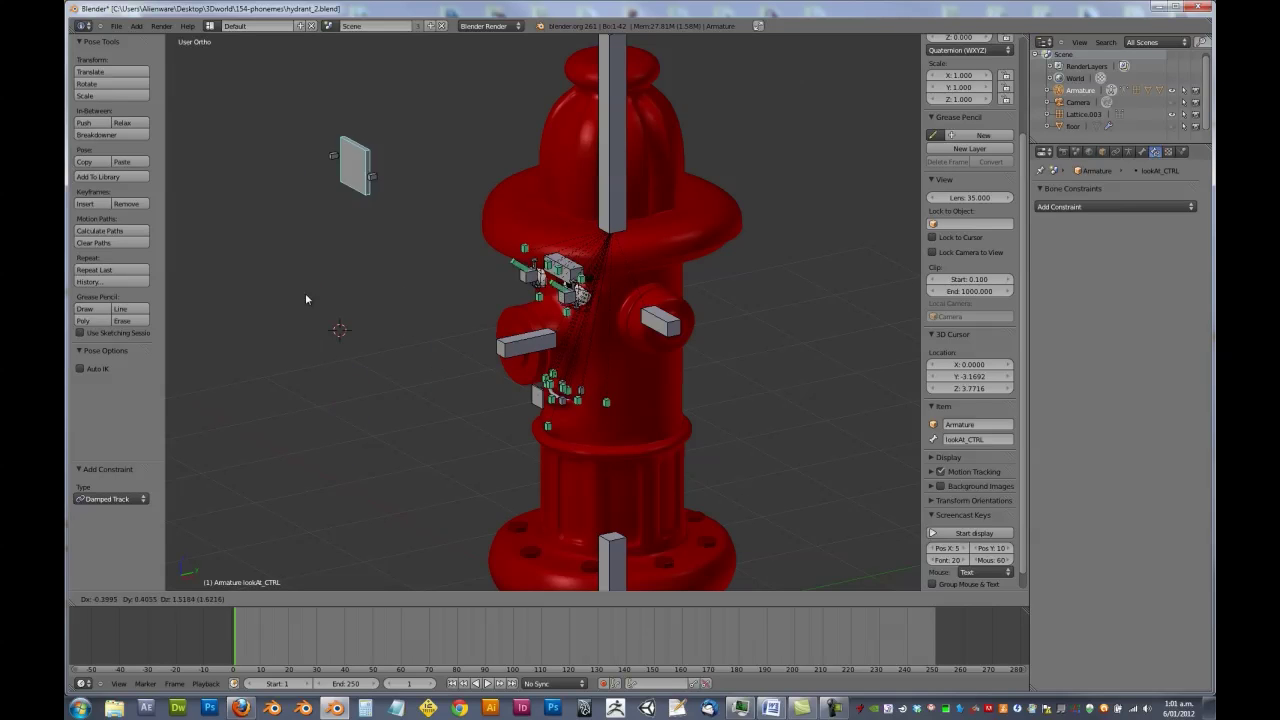
left_click(357, 345)
Test moving the lookAt.L and lookAt.R target bones separately and lookAt_CTRL once more, cancelling each move.
right_click(358, 350)
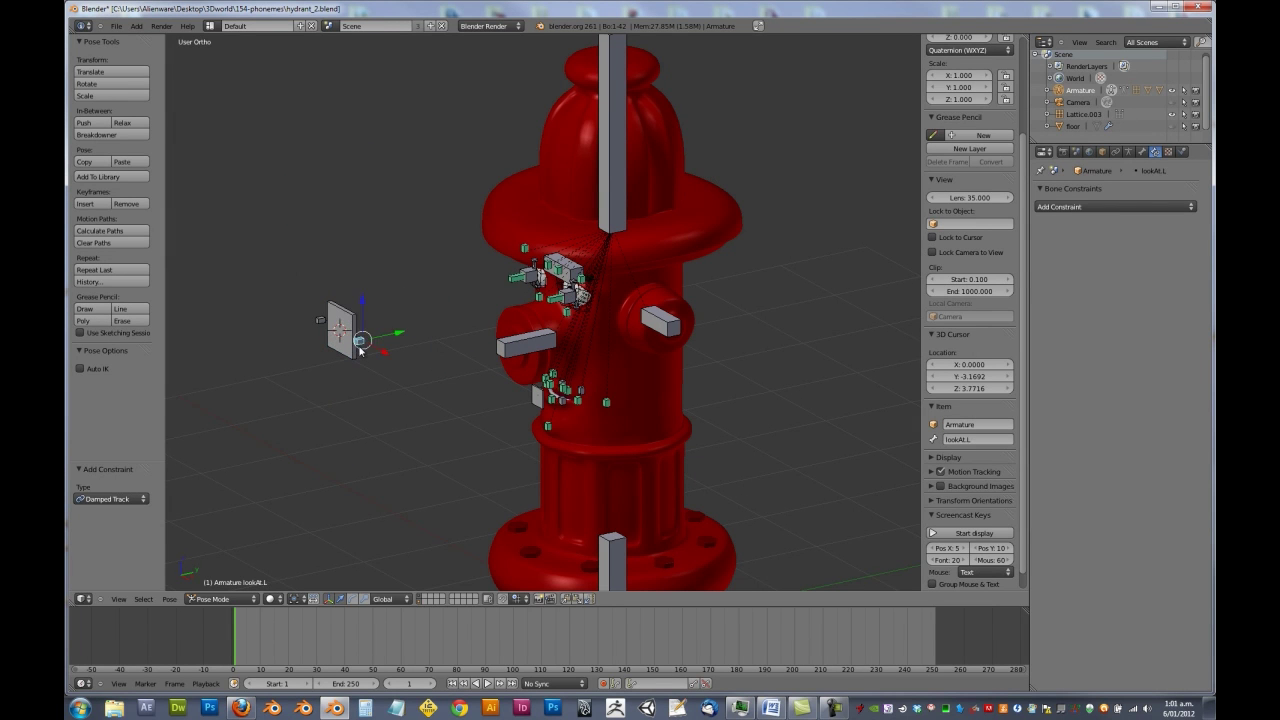
key("g")
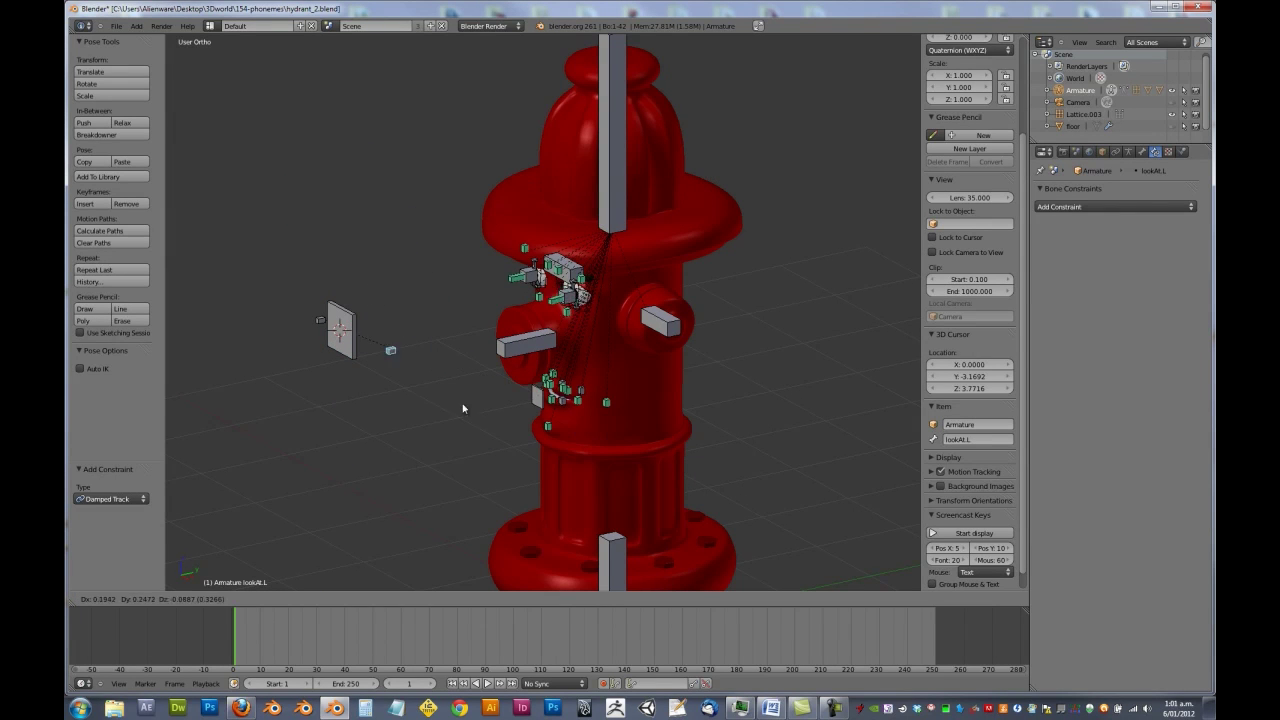
right_click(311, 335)
right_click(311, 335)
key("g")
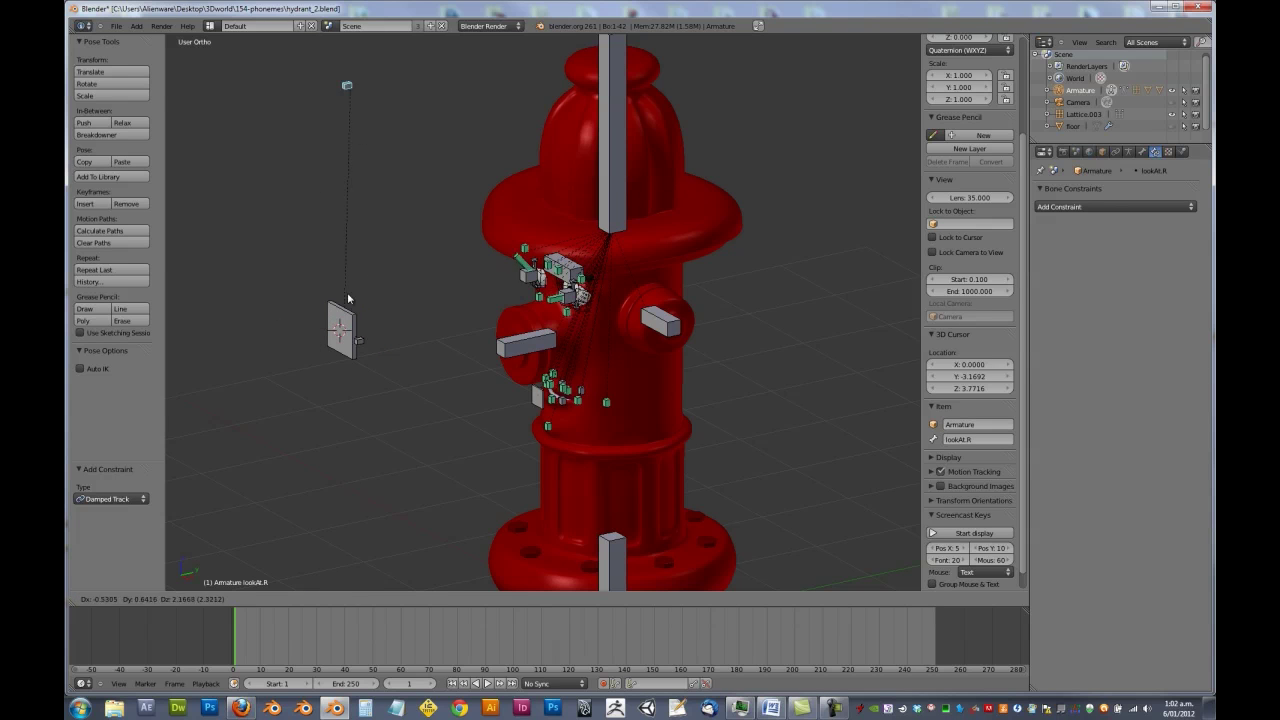
right_click(334, 314)
right_click(334, 314)
key("g")
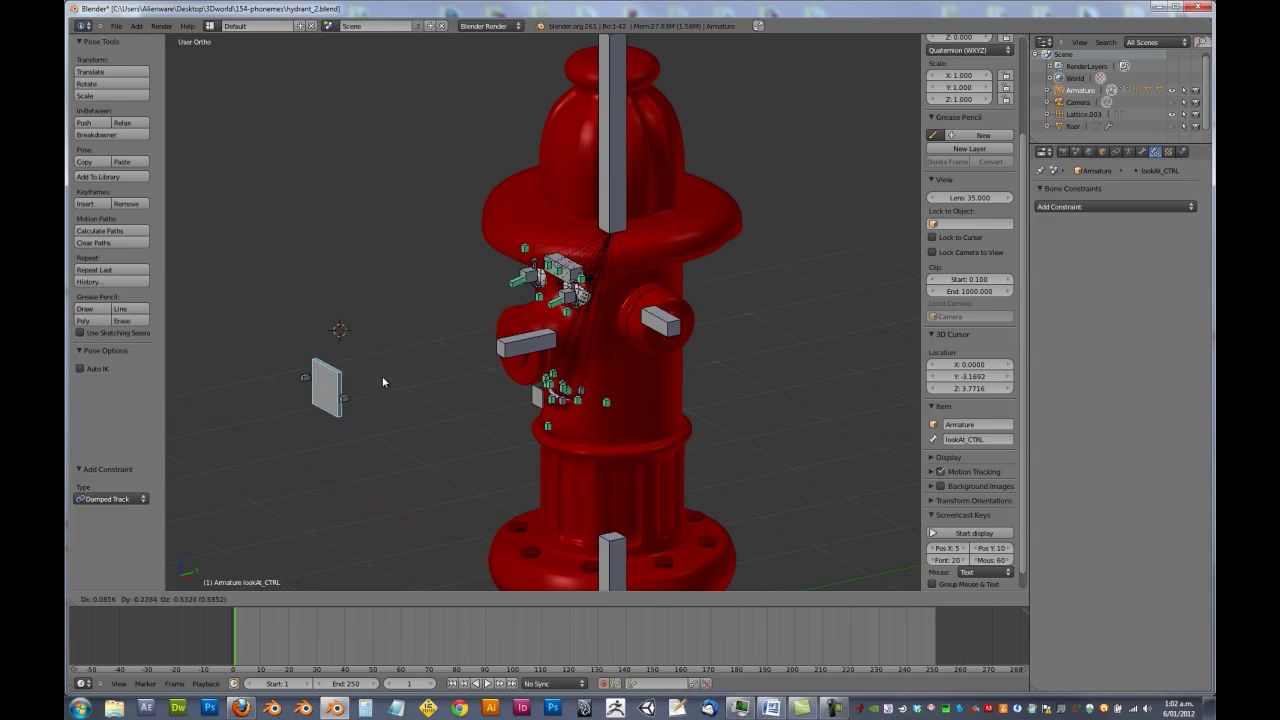
right_click(472, 385)
Examine the left eye and its lower eyelid bone up close, with the rig's bones hidden and shown again.
scroll(627, 299, "up", 6)
scroll(626, 298, "up", 5)
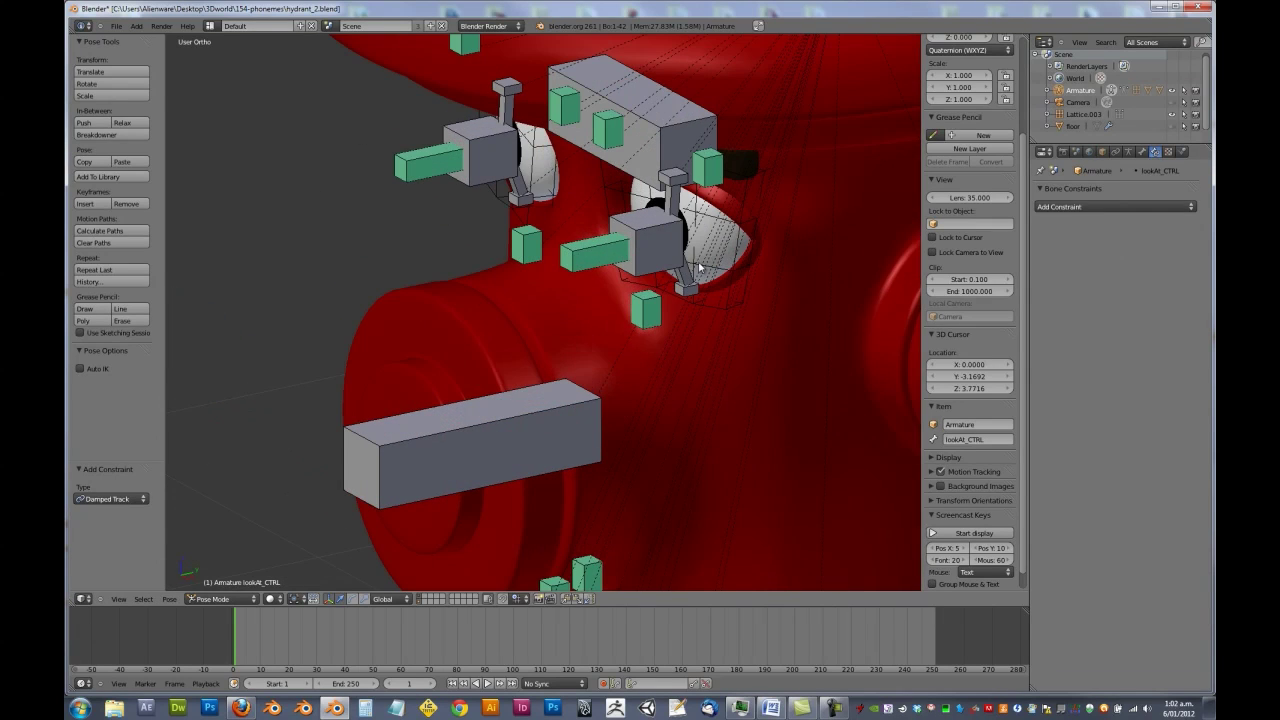
scroll(612, 323, "up", 1)
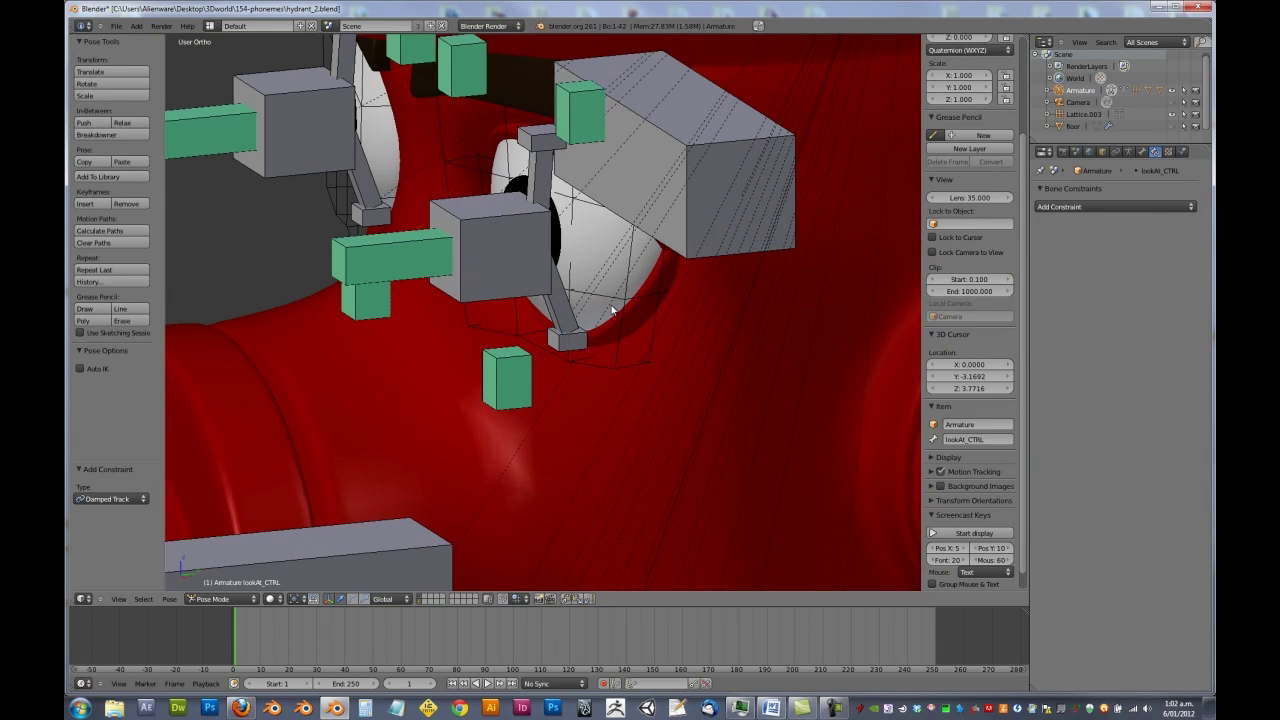
right_click(549, 308)
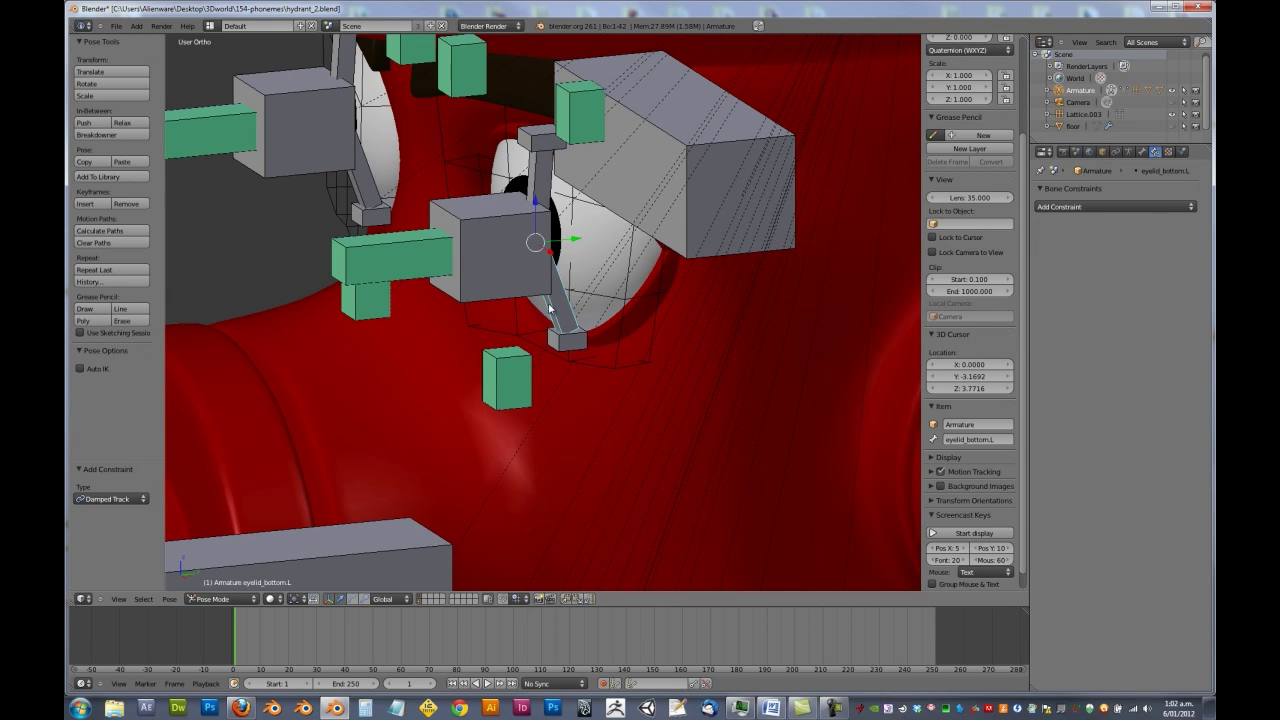
left_click(424, 600)
scroll(527, 312, "down", 5)
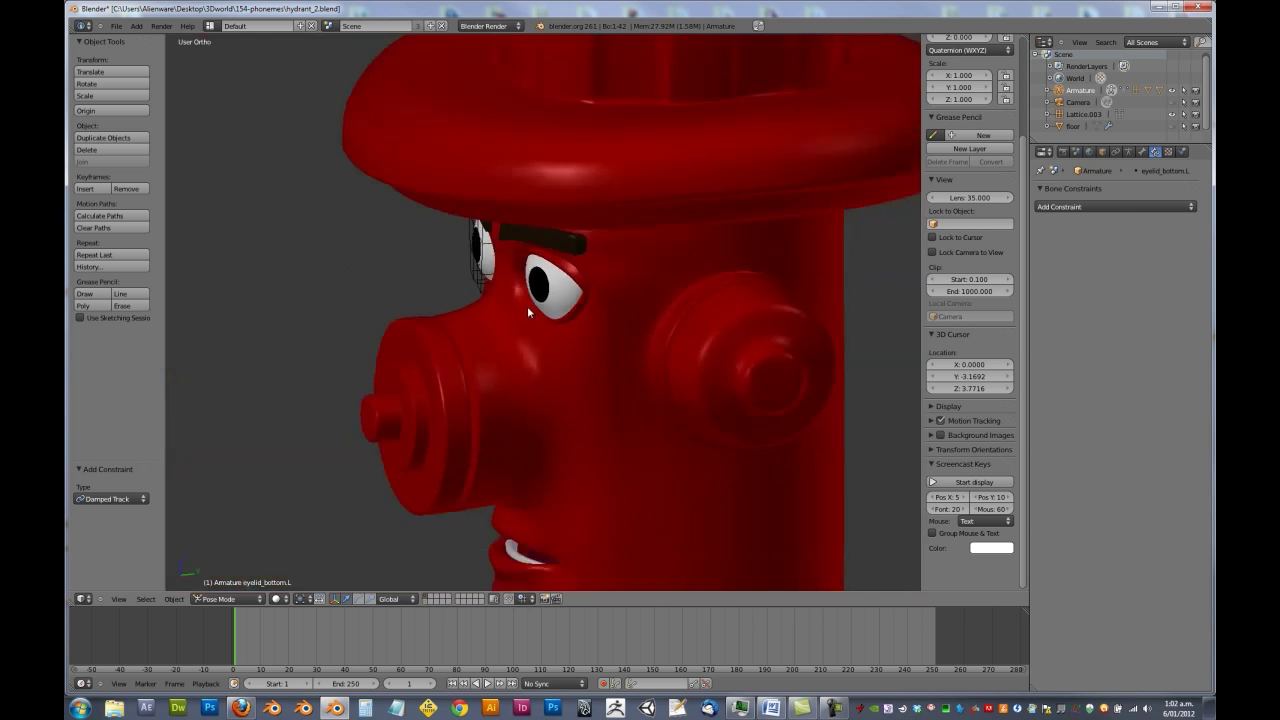
left_click(425, 600)
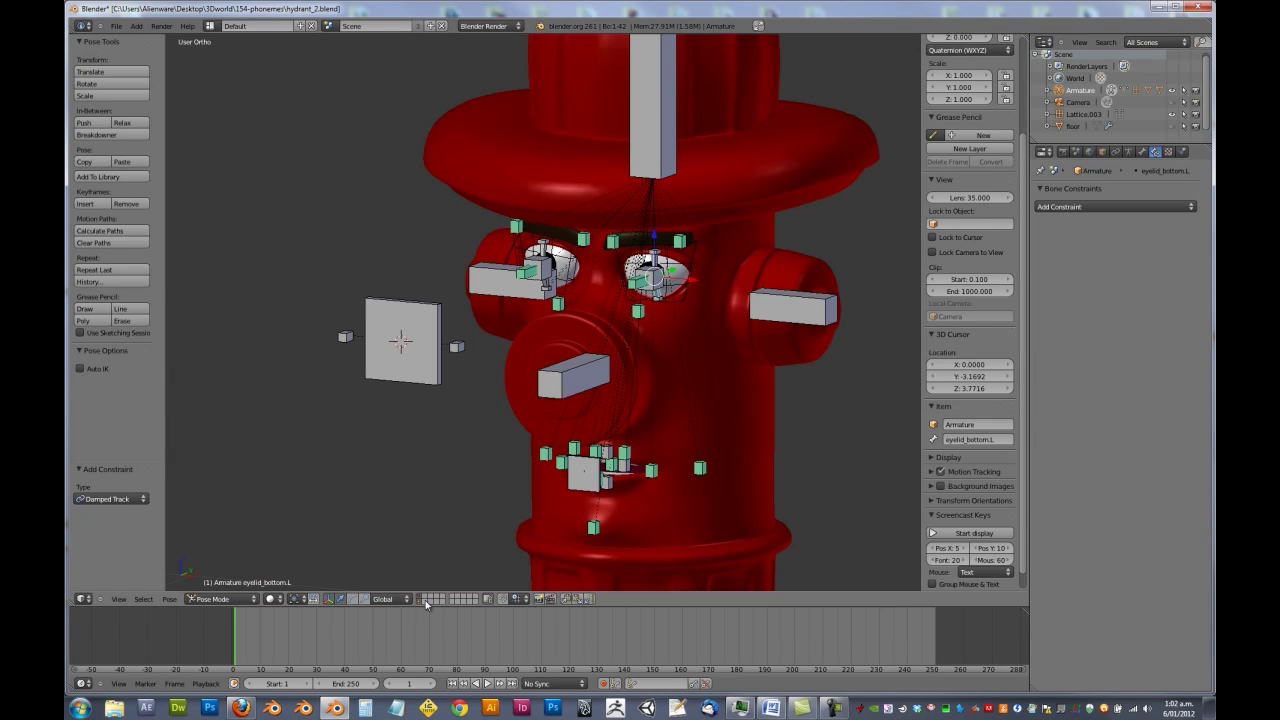
middle_click_drag(661, 265, 603, 297)
scroll(490, 397, "up", 4)
middle_click_drag(490, 397, 535, 363)
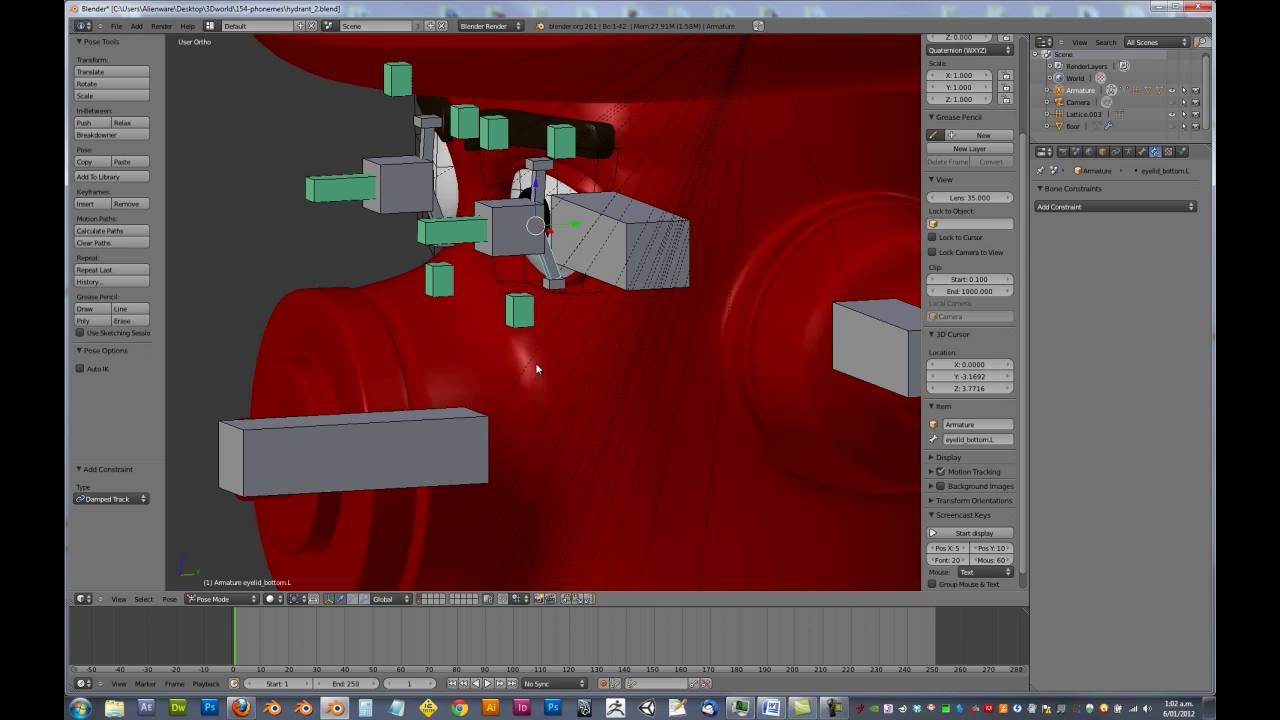
Add an Inverse Kinematics constraint to the left lower eyelid bone, eyelid_bottom.L, with Armature as its target.
right_click(552, 266)
right_click(552, 266)
middle_click_drag(552, 266, 602, 296)
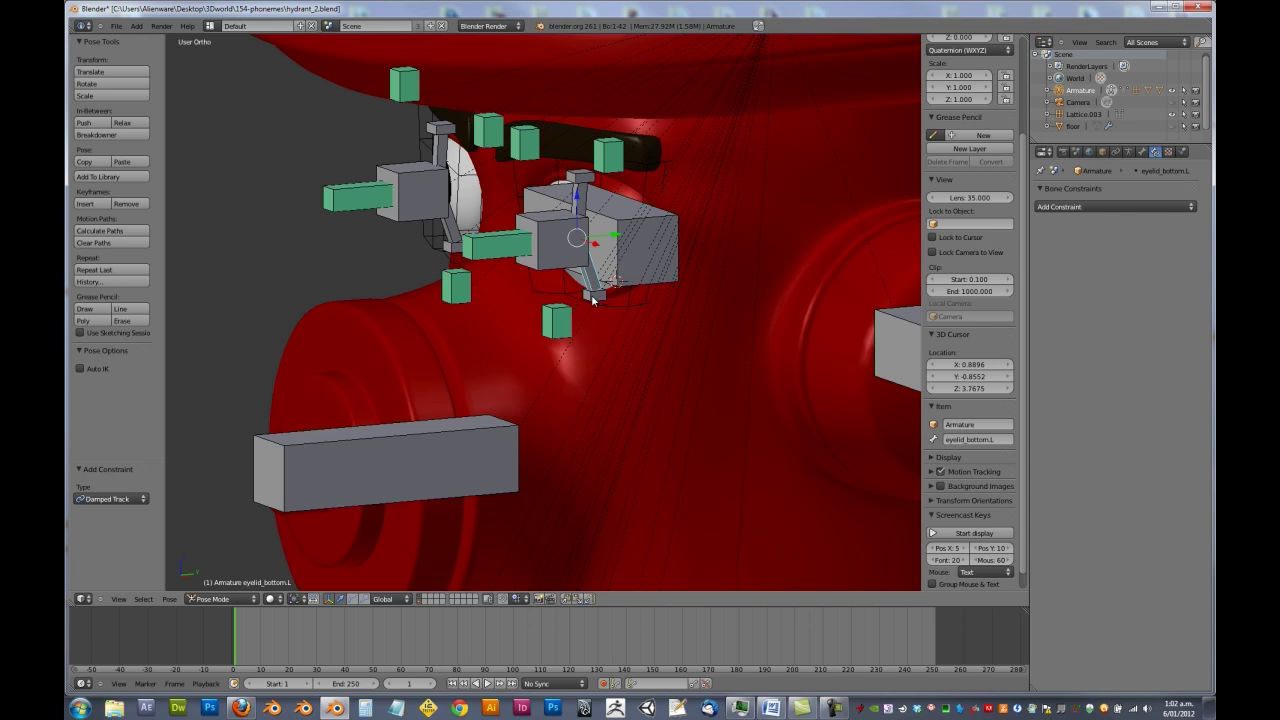
key("z")
key("z")
left_click(1086, 205)
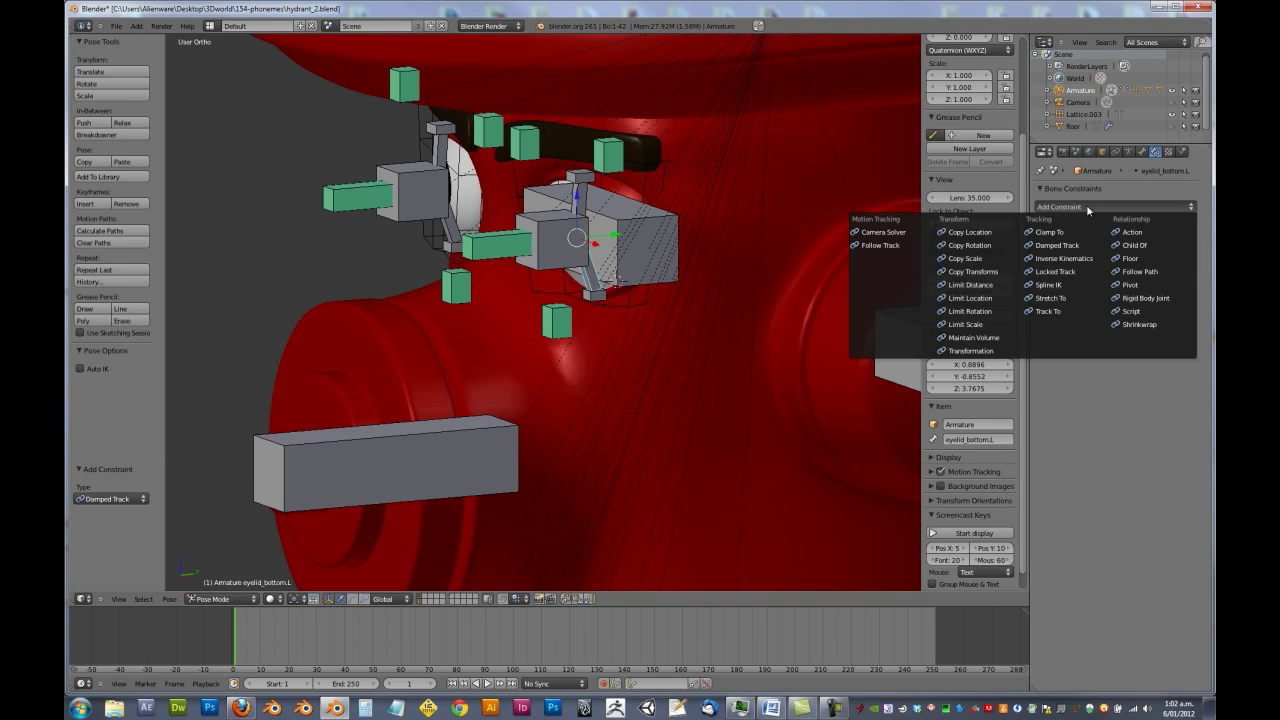
left_click(1062, 258)
left_click(1110, 252)
type("ar")
left_click(1120, 272)
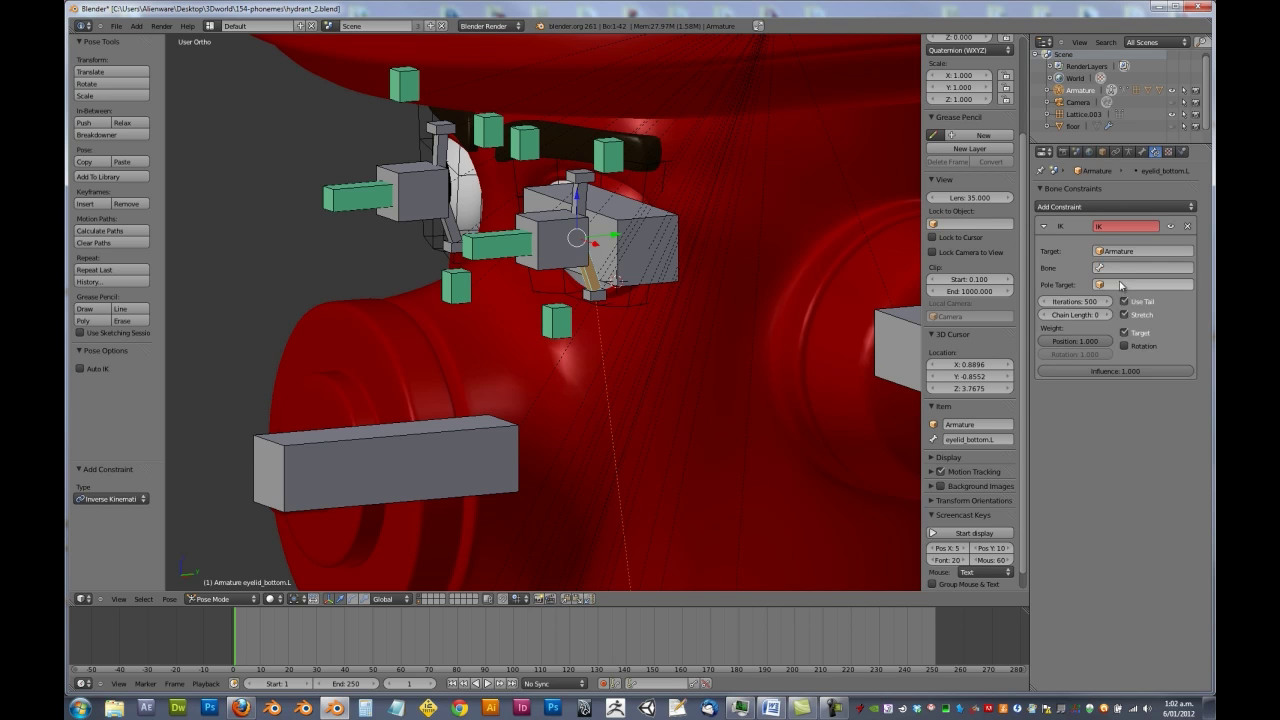
Set the IK constraint's target bone to eyelid_CTRL_bottom.L and its chain length to 1.
left_click(1121, 269)
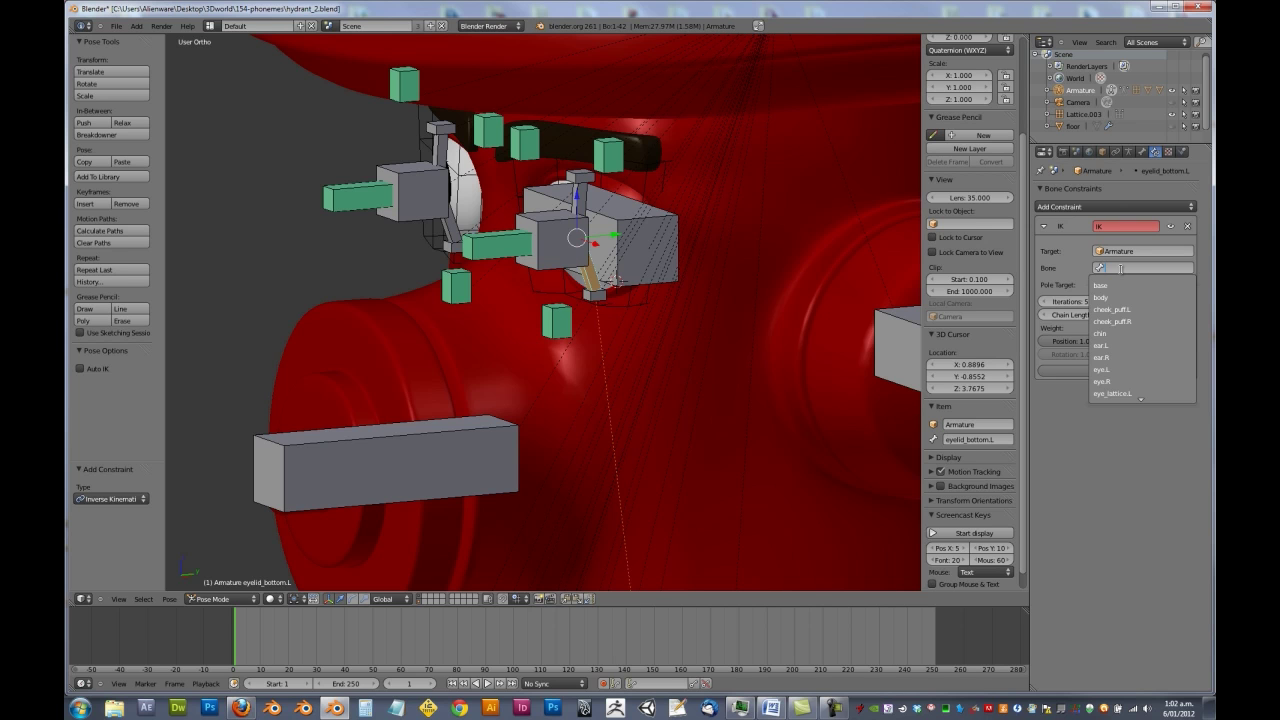
type("eyel")
key("Down")
key("Down")
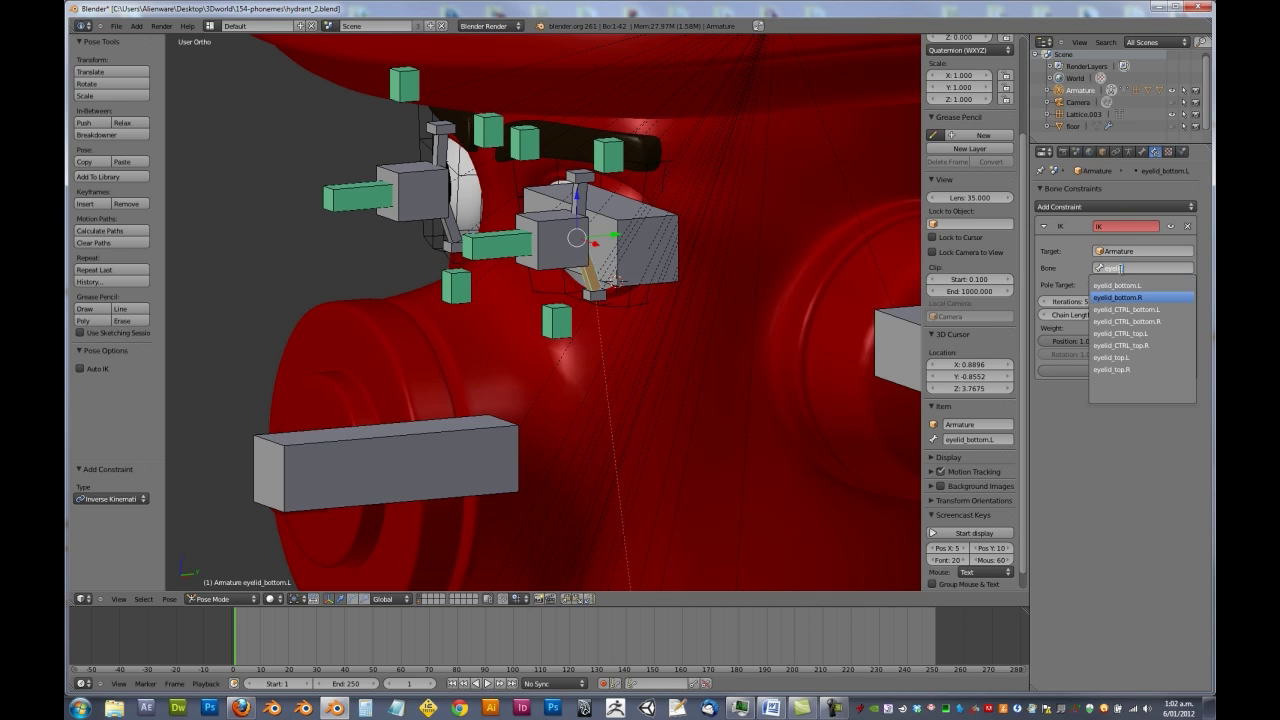
key("Up")
key("Down")
key("Down")
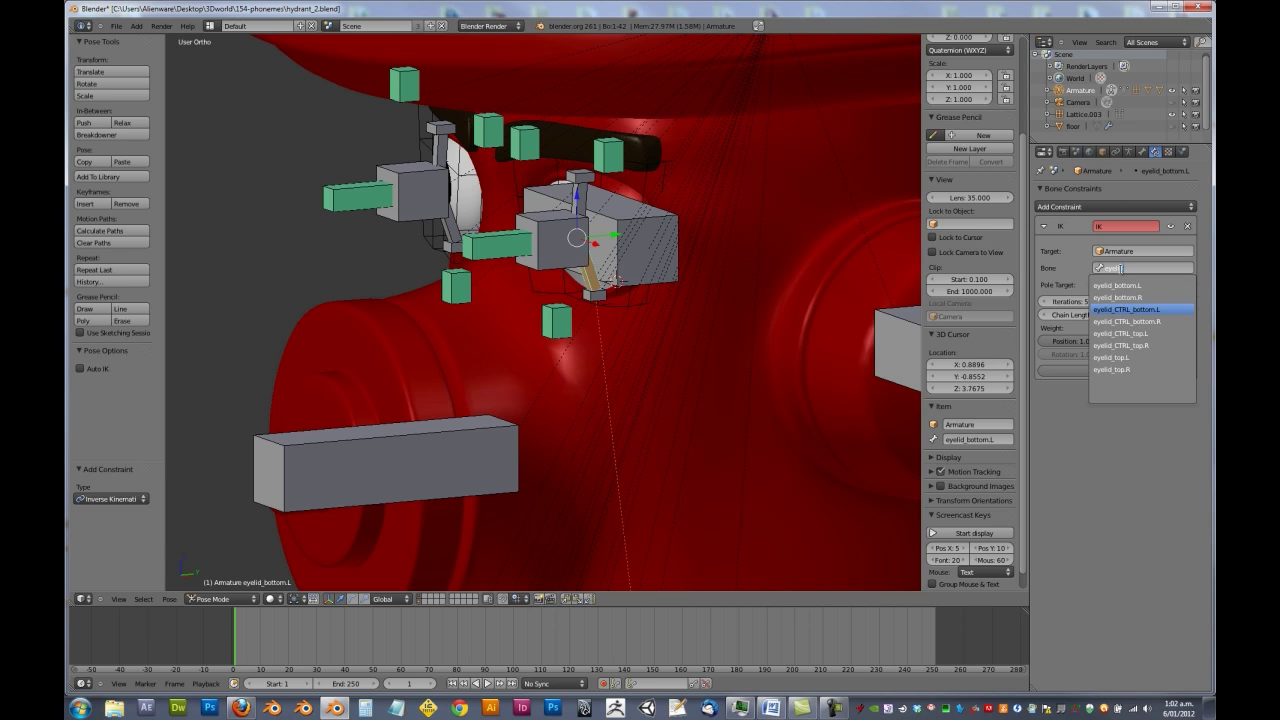
key("Return")
left_click(1108, 315)
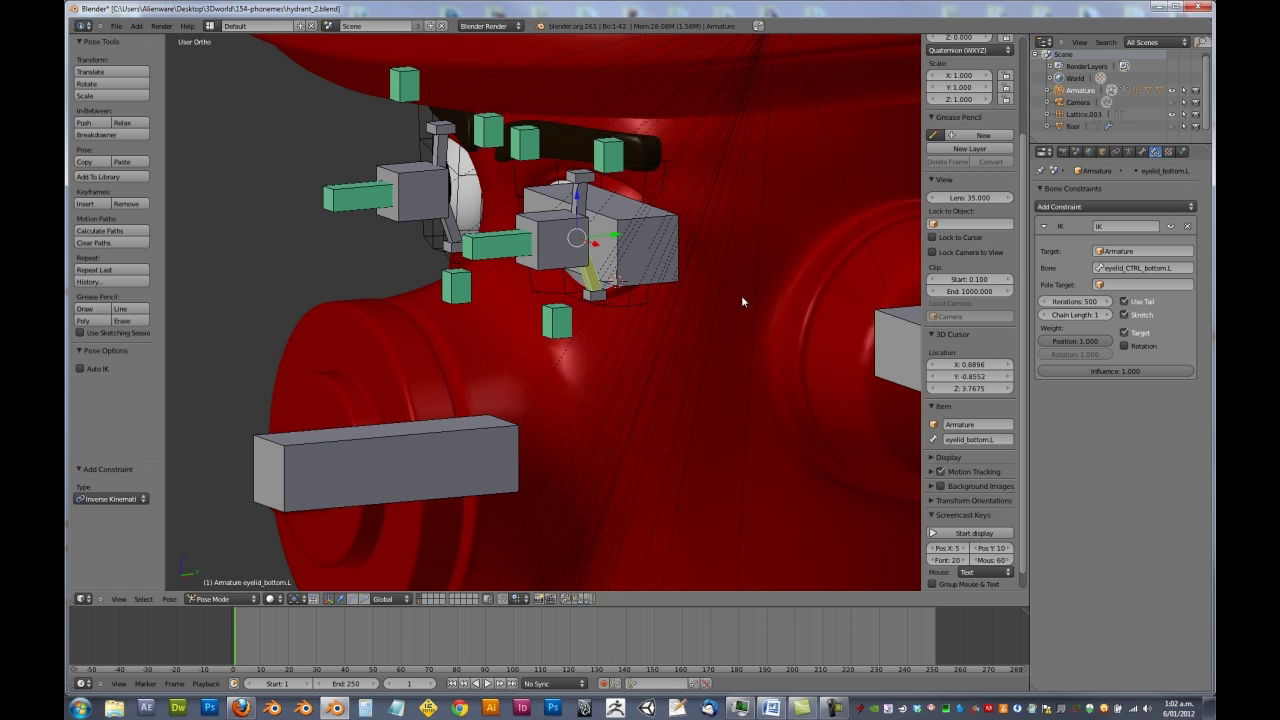
Test the lower eyelid IK by moving eyelid_CTRL_bottom.L freely and along X, and clear the bone's location.
right_click(595, 300)
key("g")
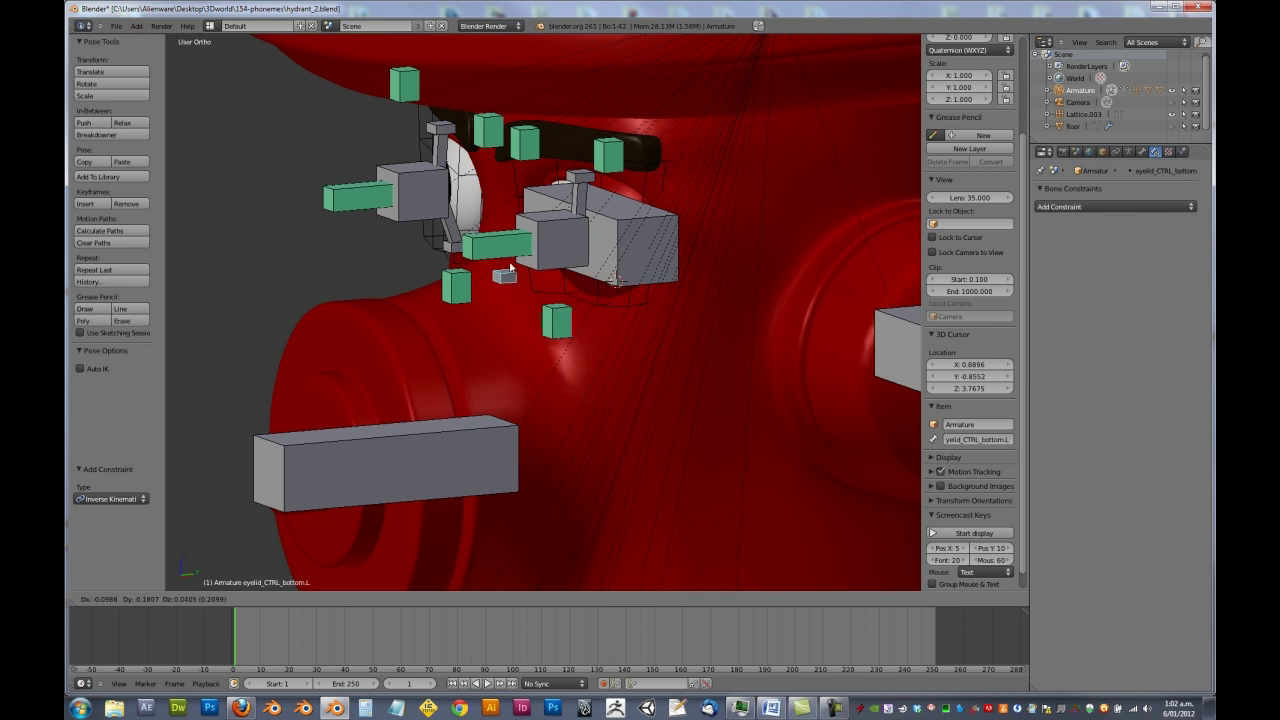
right_click(598, 336)
key("z")
key("g")
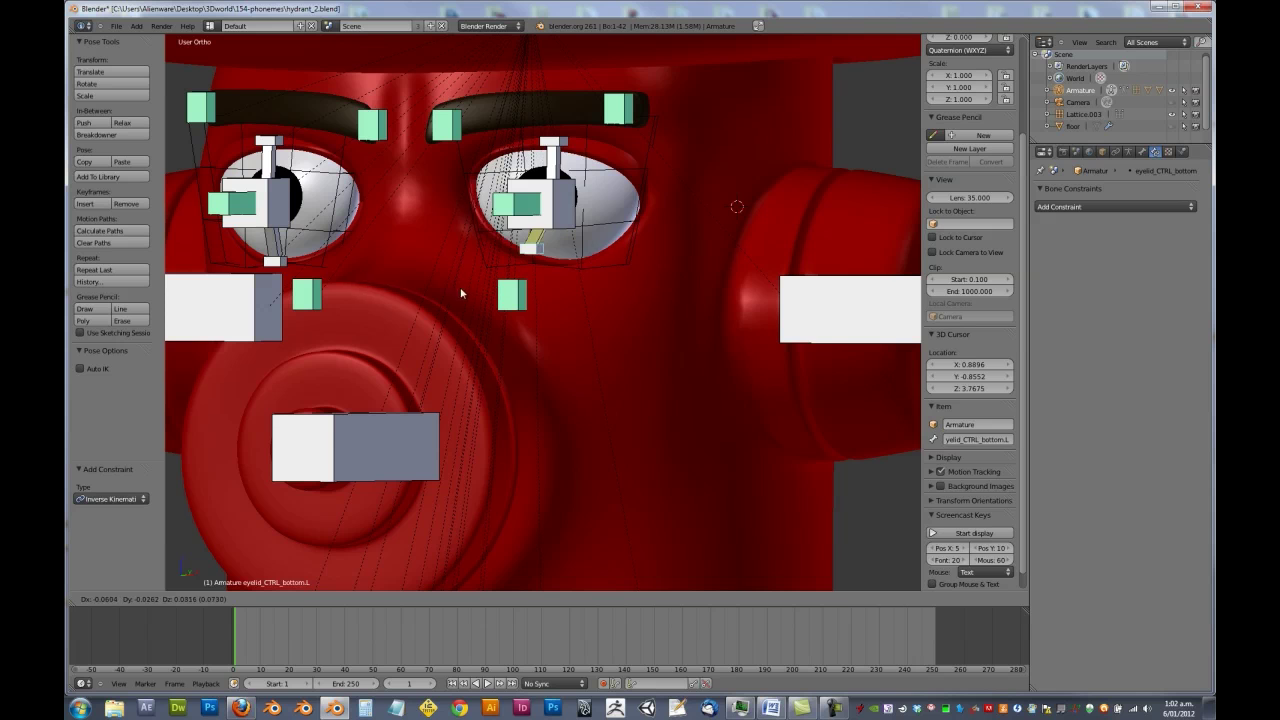
left_click(562, 268)
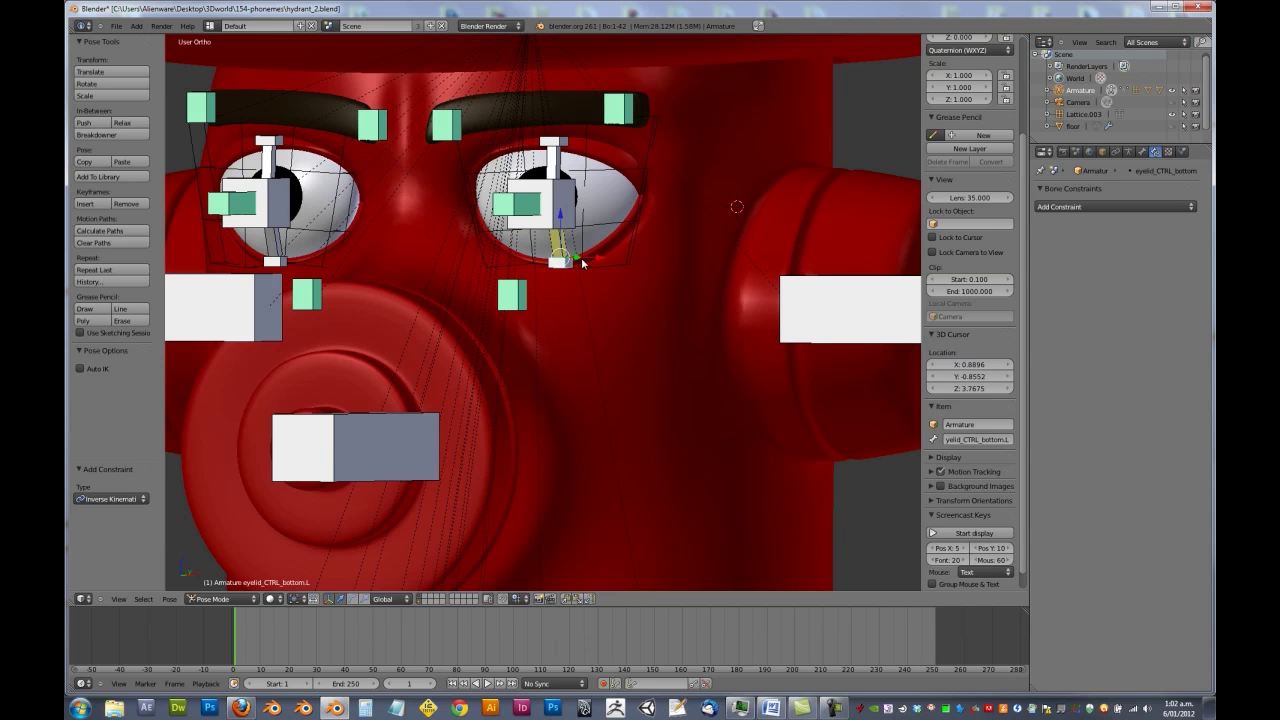
middle_click_drag(583, 263, 576, 287)
key("g")
key("x")
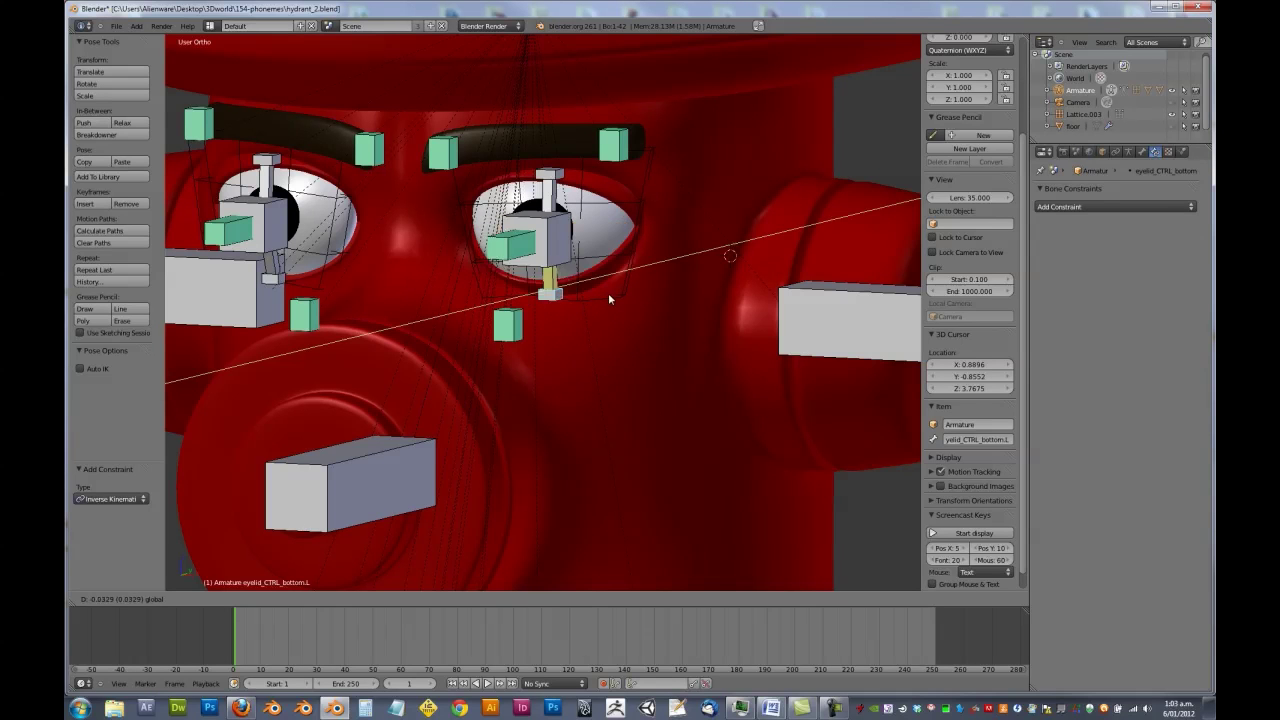
left_click(570, 317)
key("alt+g")
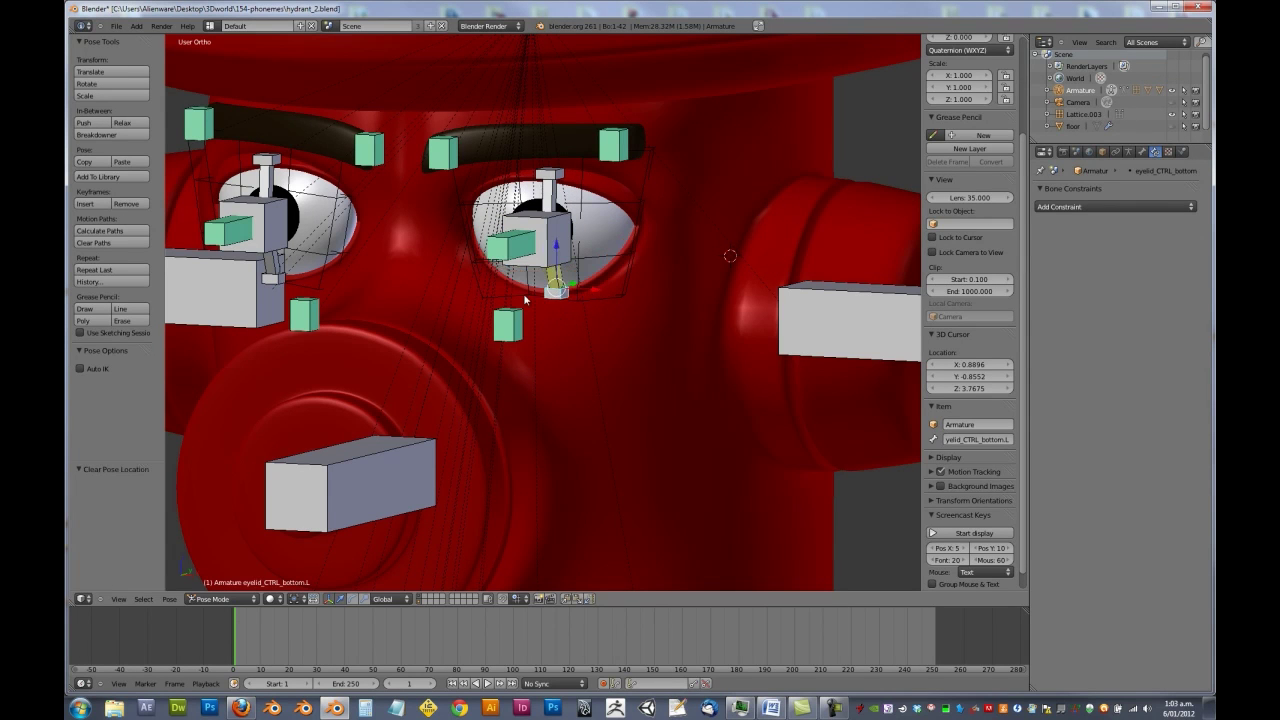
Add an Inverse Kinematics constraint to the left upper eyelid bone, eyelid_top.L, with Armature as its target.
middle_click_drag(541, 186, 549, 246, "shift")
right_click(564, 262)
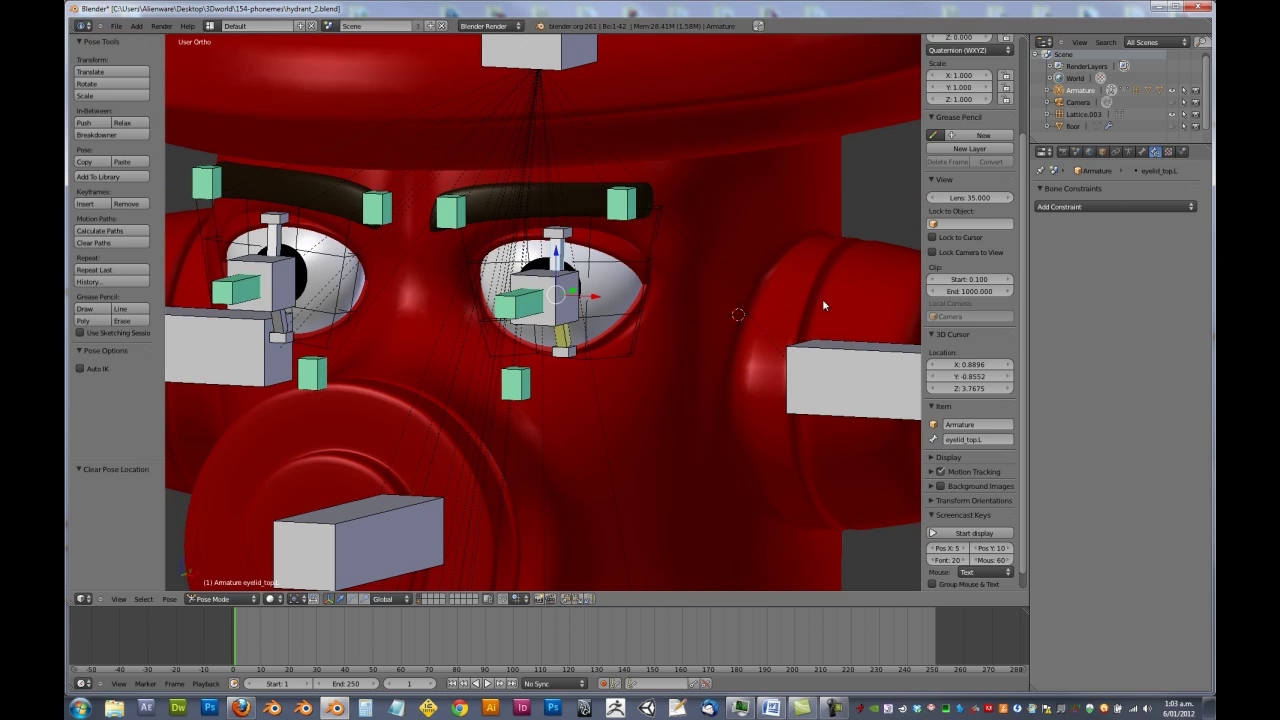
left_click(1082, 207)
left_click(1061, 258)
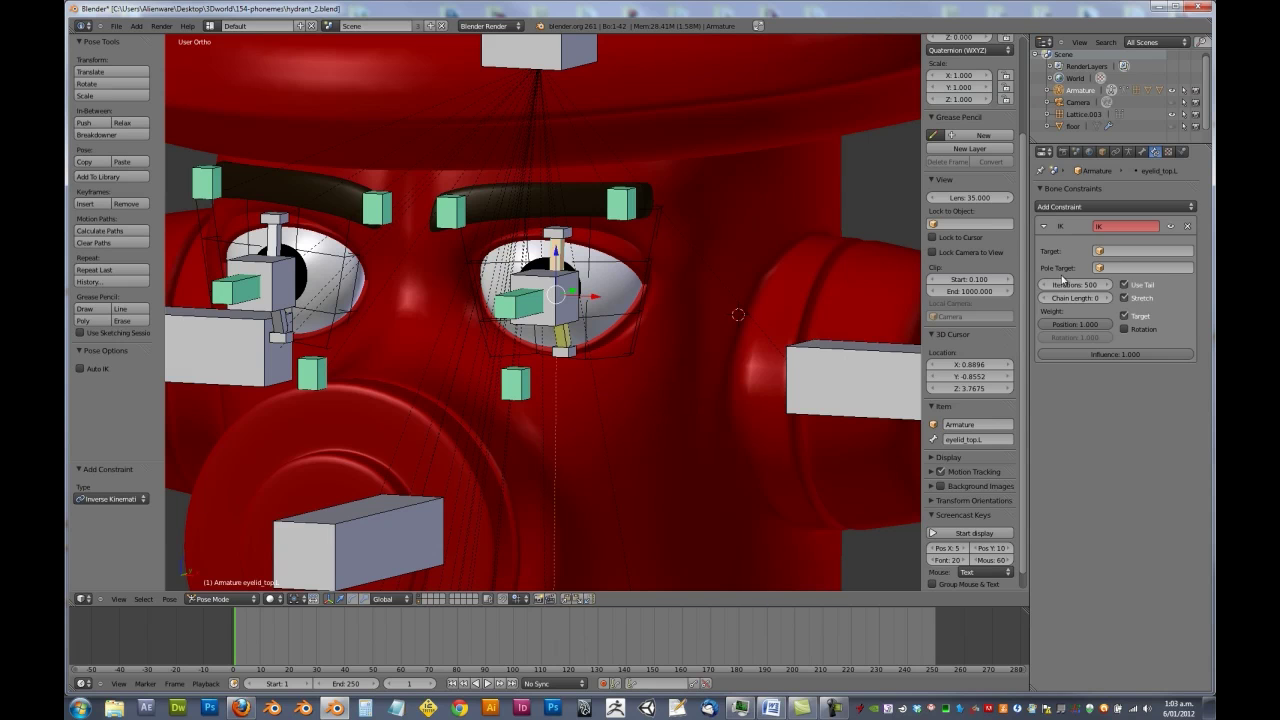
left_click(1121, 252)
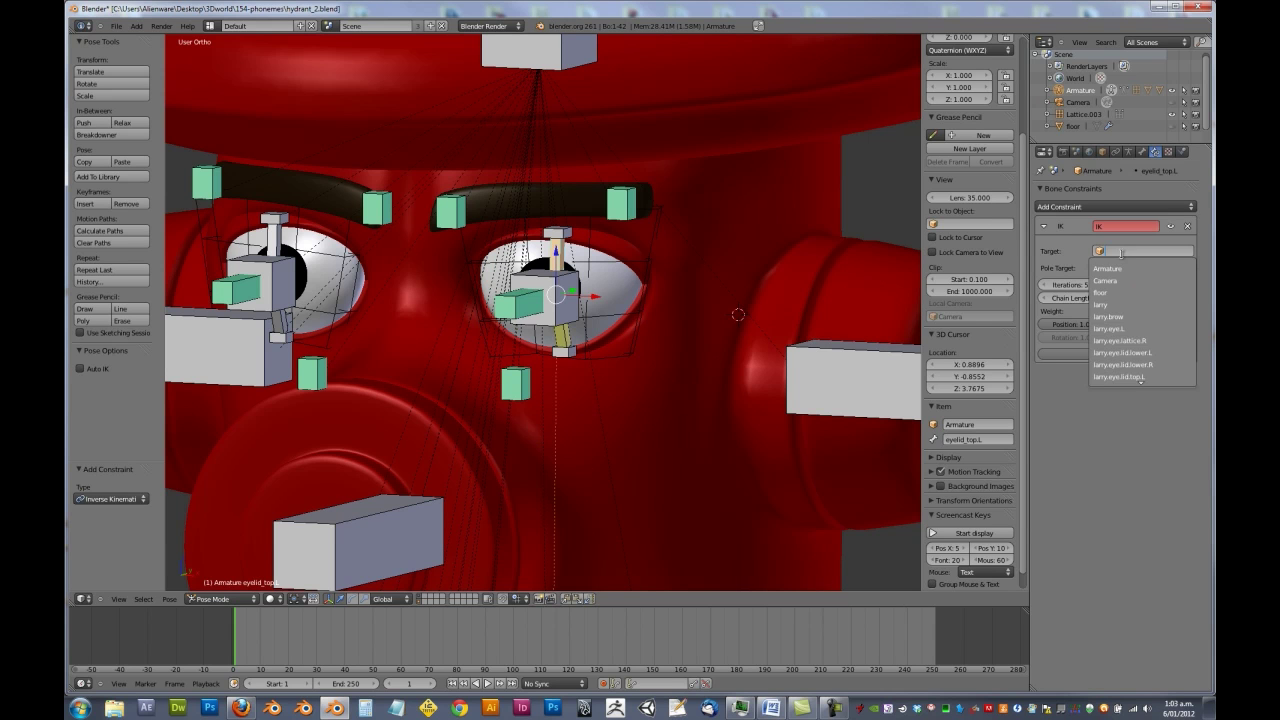
left_click(1118, 268)
left_click(1121, 269)
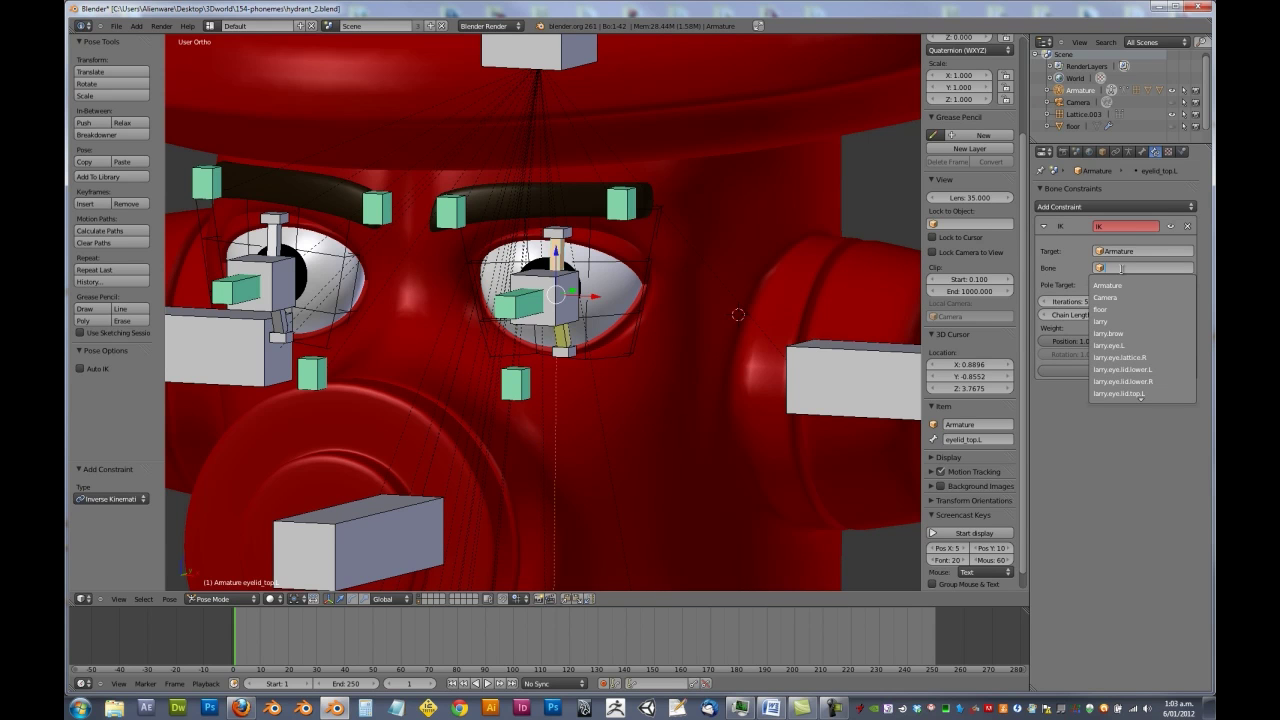
type("ey")
key("Down")
key("Down")
key("Down")
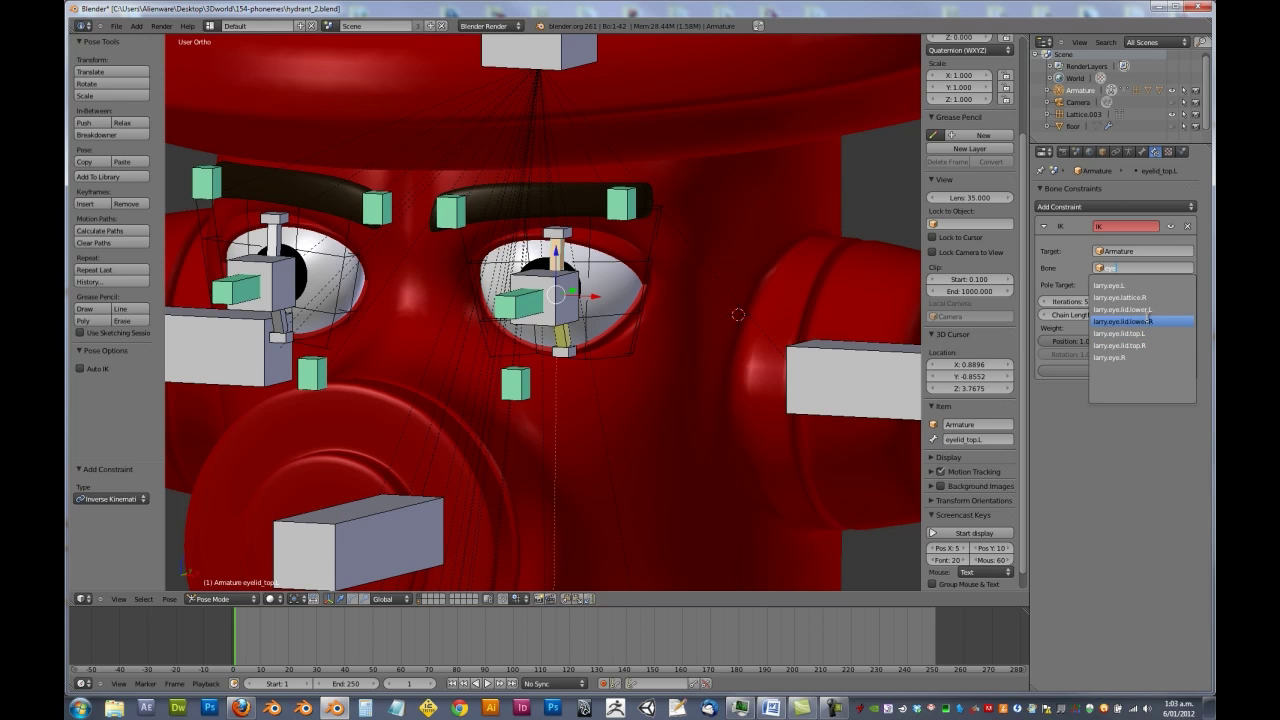
key("BackSpace")
key("BackSpace")
key("BackSpace")
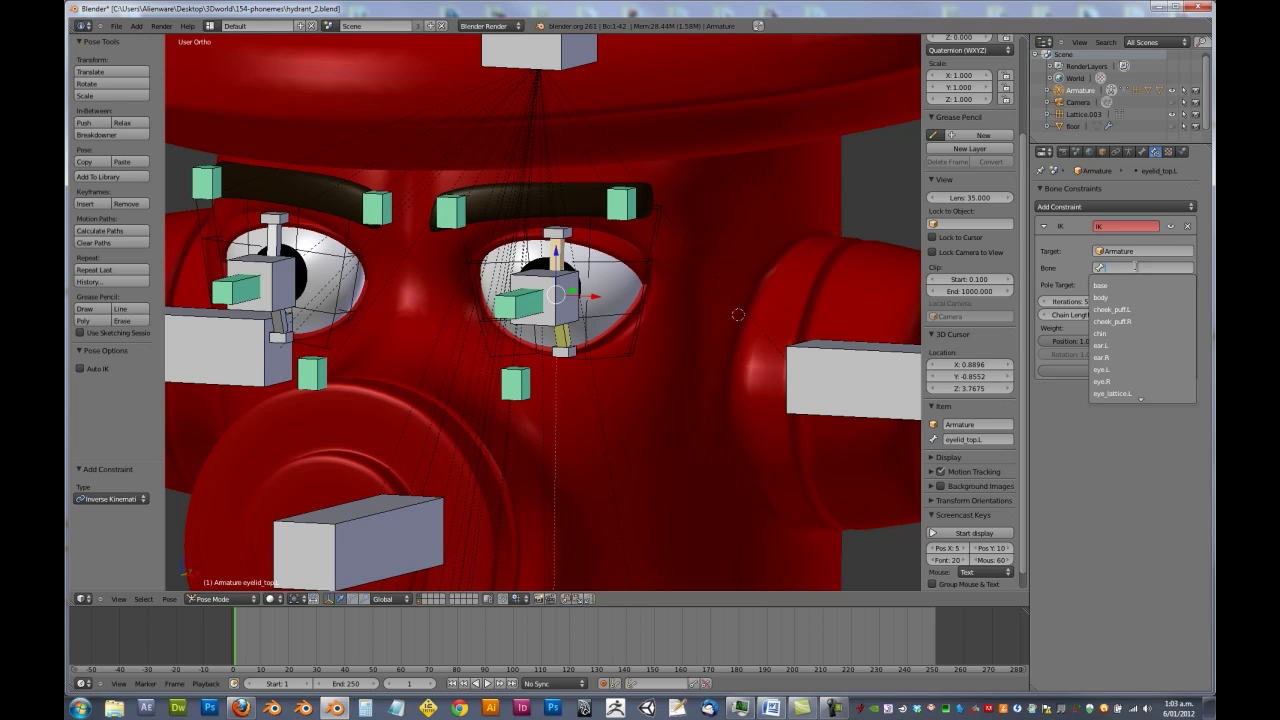
Set the upper eyelid IK constraint's target bone to eyelid_CTRL_top.L and its chain length to 1.
type("eye")
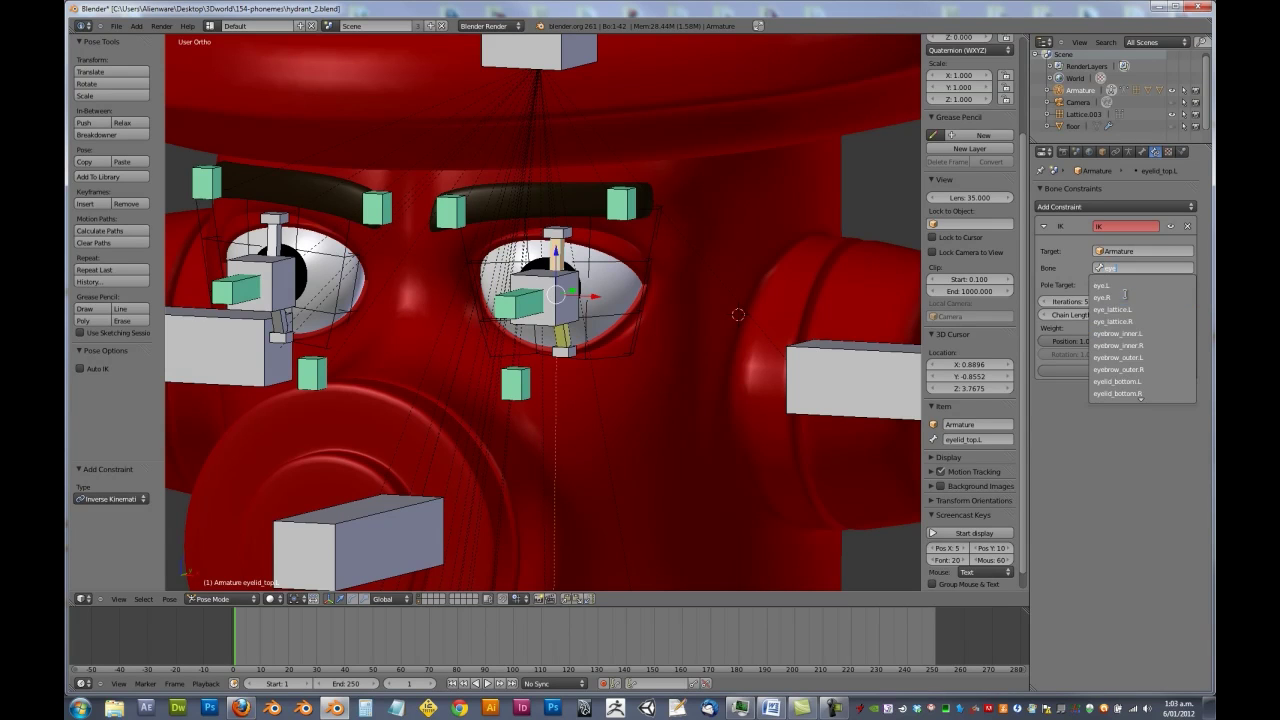
type("lid")
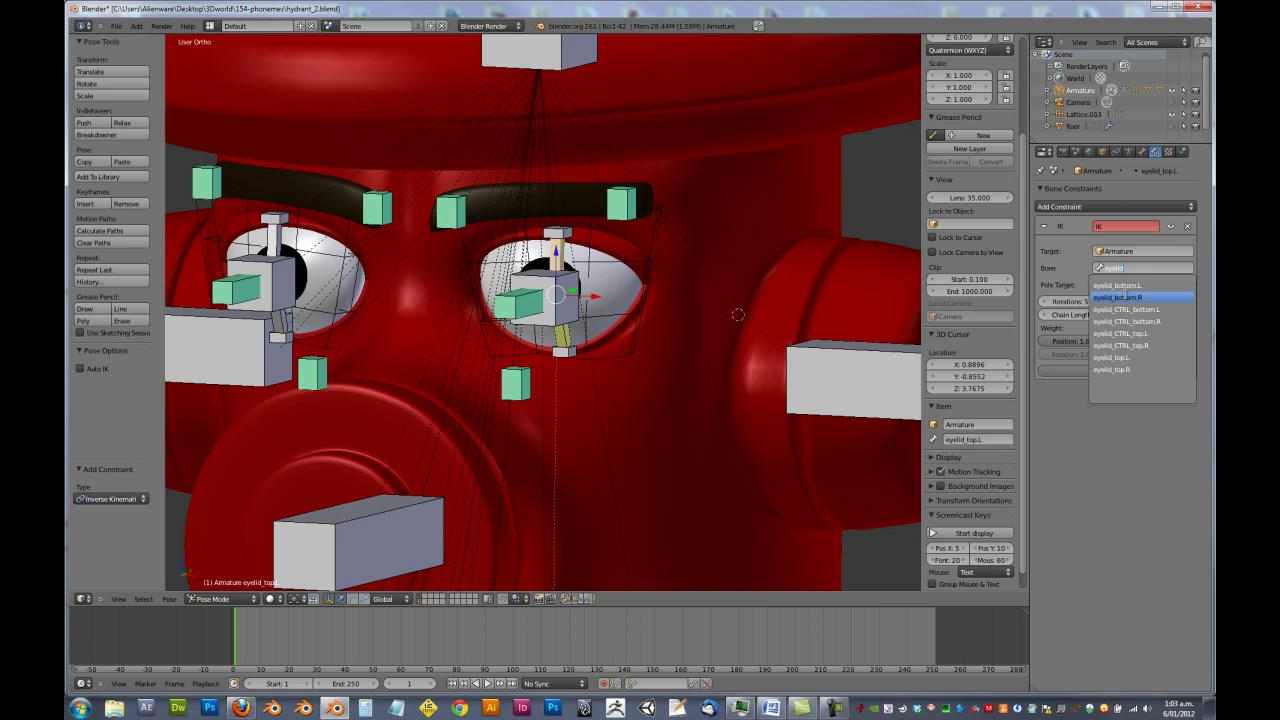
left_click(1156, 333)
left_click(1107, 316)
Copy the IK constraint from eyelid_top.L to the matching right upper eyelid bone, eyelid_top.R.
mouse_move(535, 322)
middle_mouse_down()
mouse_move(513, 329)
mouse_move(540, 297)
middle_mouse_up()
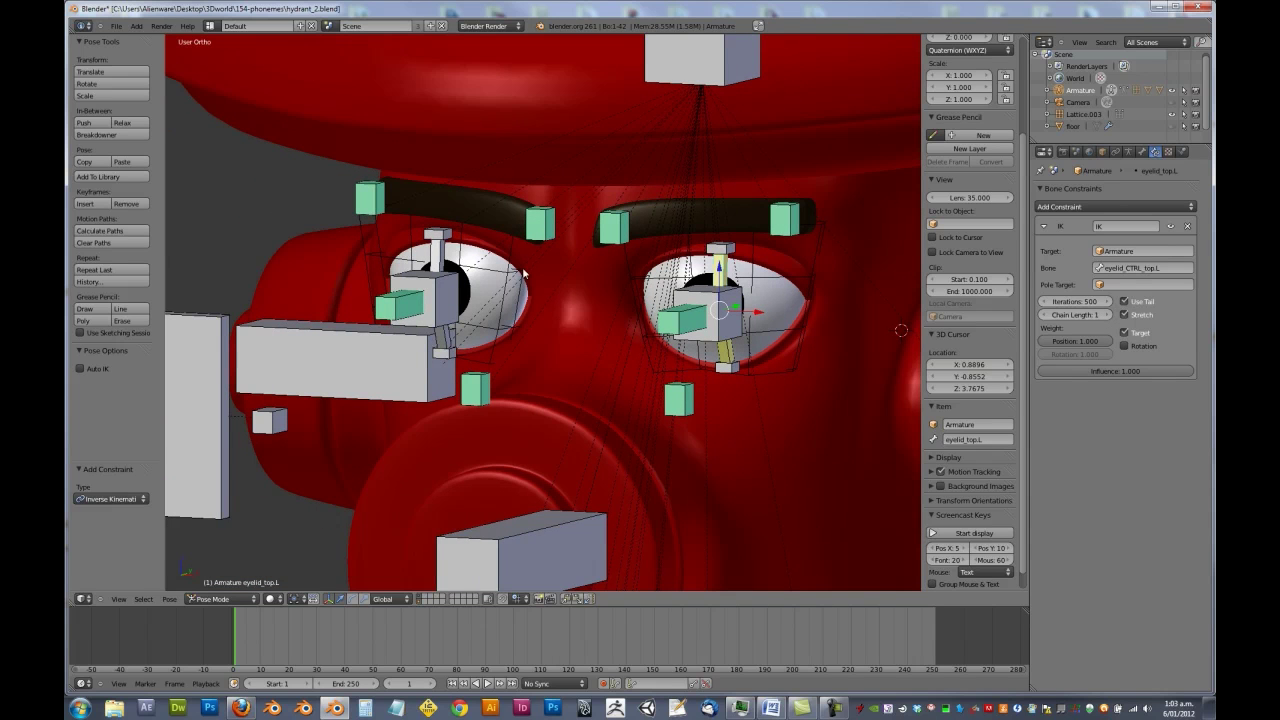
right_click(439, 263)
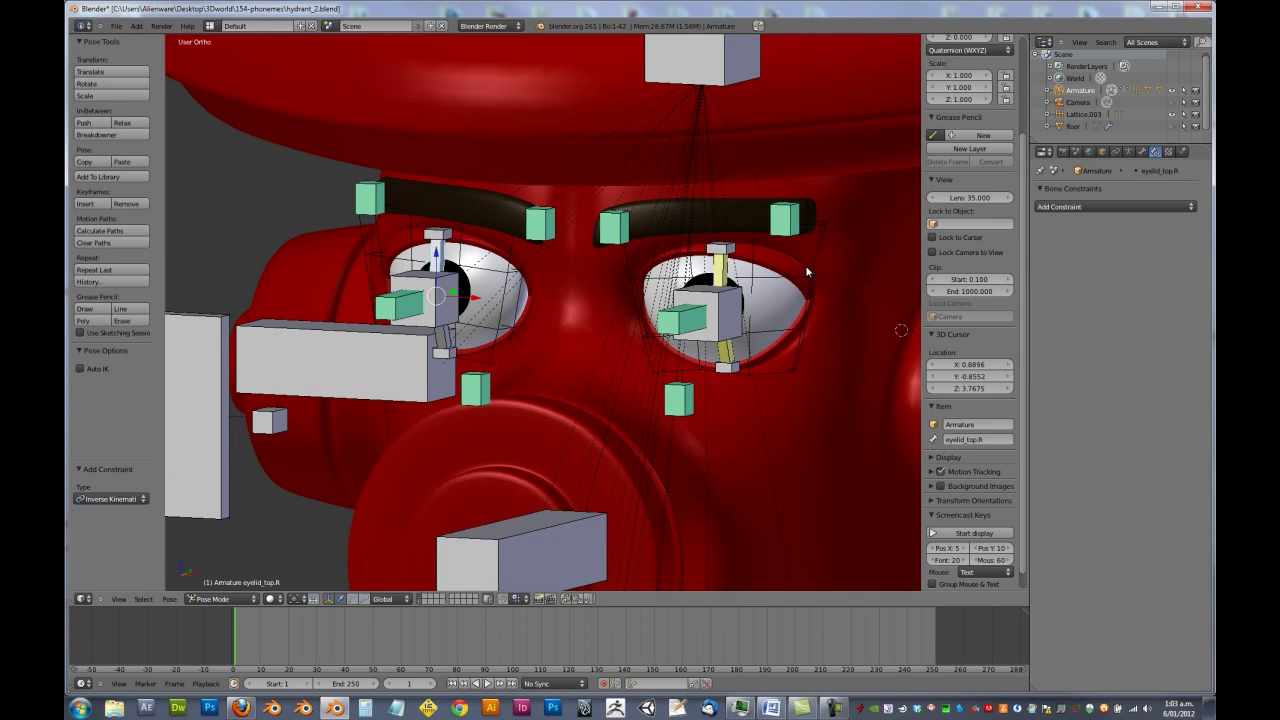
right_click(724, 271, "shift")
key("space")
key("Return")
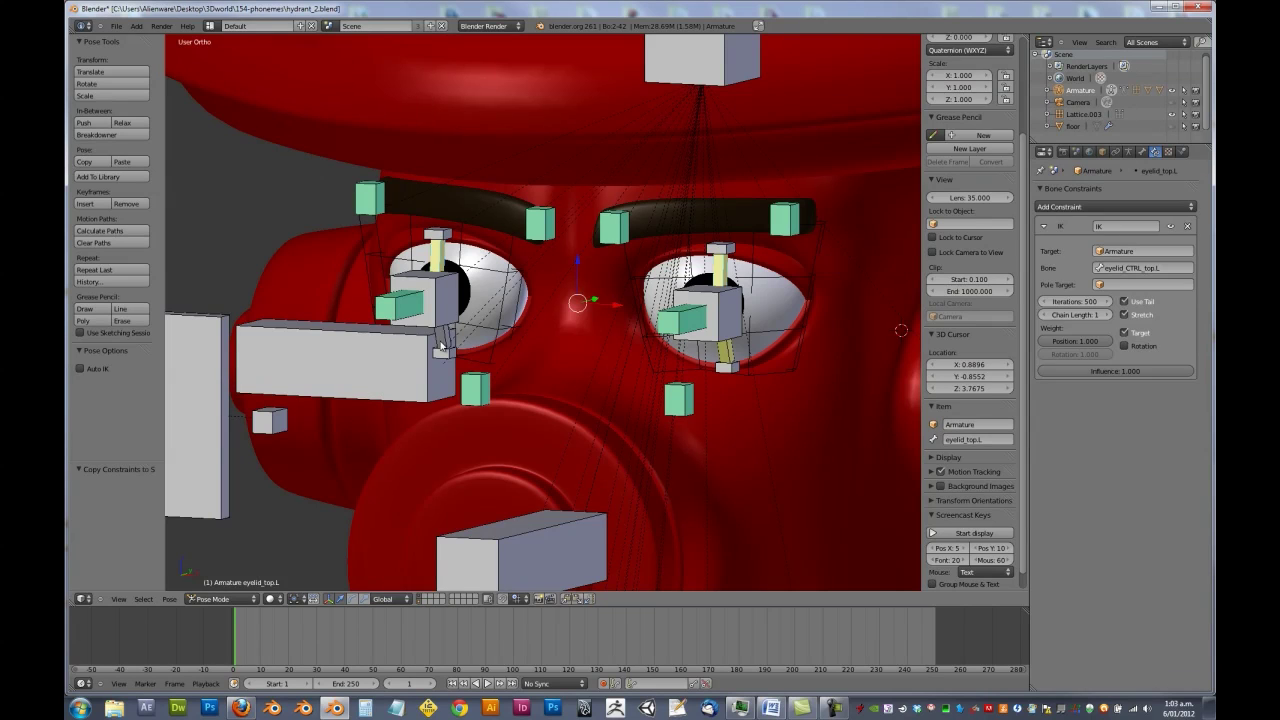
Copy the IK constraint from the left lower eyelid bone to the right lower eyelid bone, eyelid_bottom.R.
right_click(444, 341)
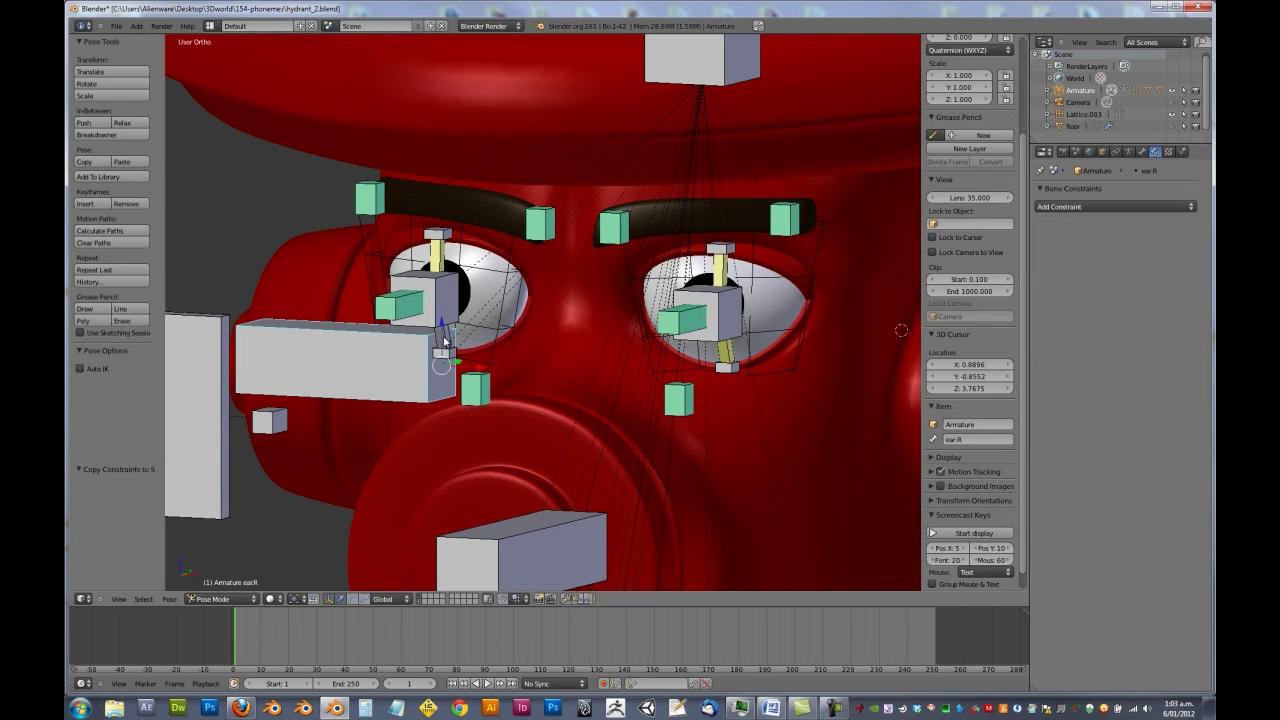
right_click(723, 345, "shift")
key("space")
key("Return")
Retarget the IK constraint on eyelid_top.R to the bone eyelid_CTRL_top.R.
right_click(441, 264)
left_click(1160, 268)
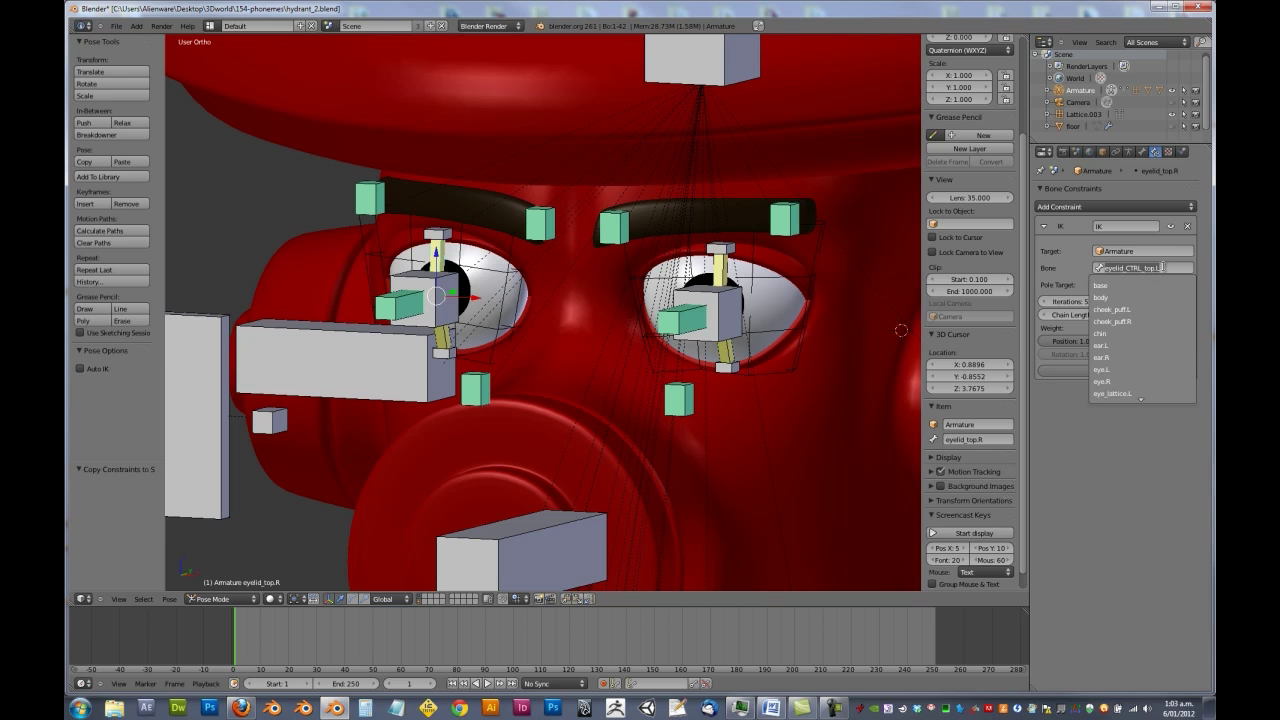
type("R")
key("Return")
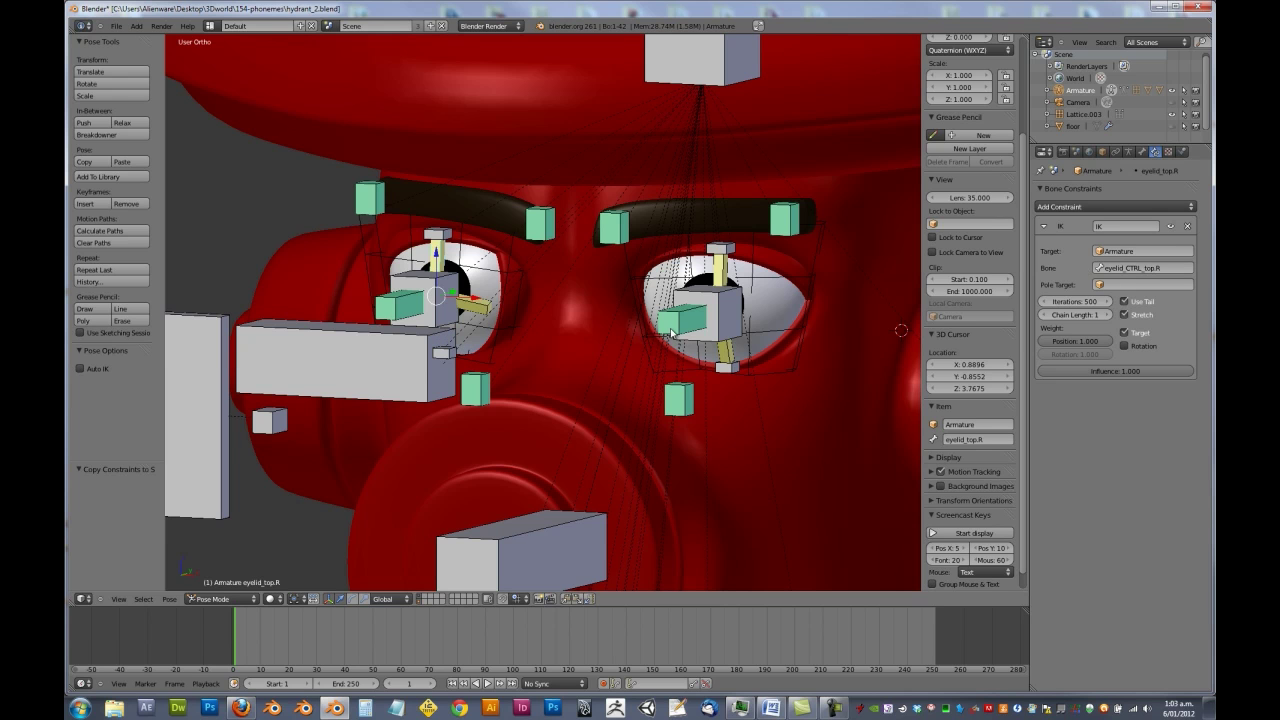
Retarget the IK constraint on eyelid_bottom.R to the bone eyelid_CTRL_bottom.R.
middle_click_drag(443, 284, 538, 287, "shift")
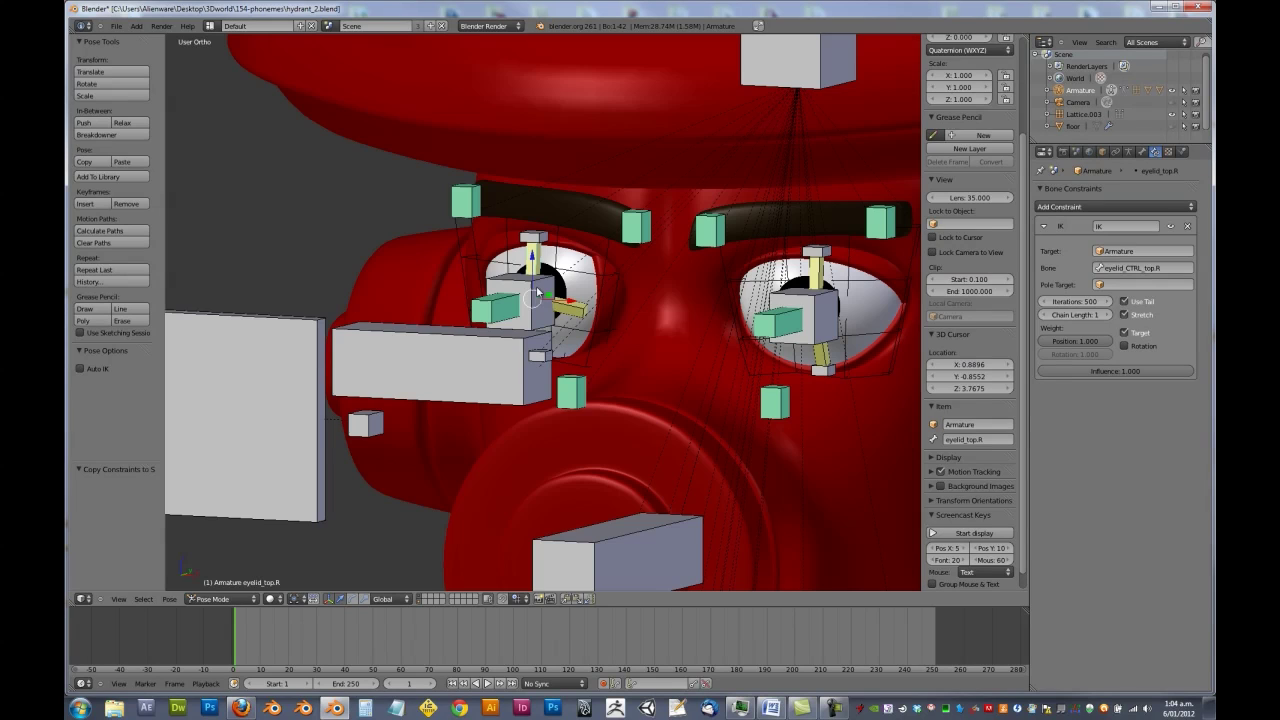
right_click(572, 313)
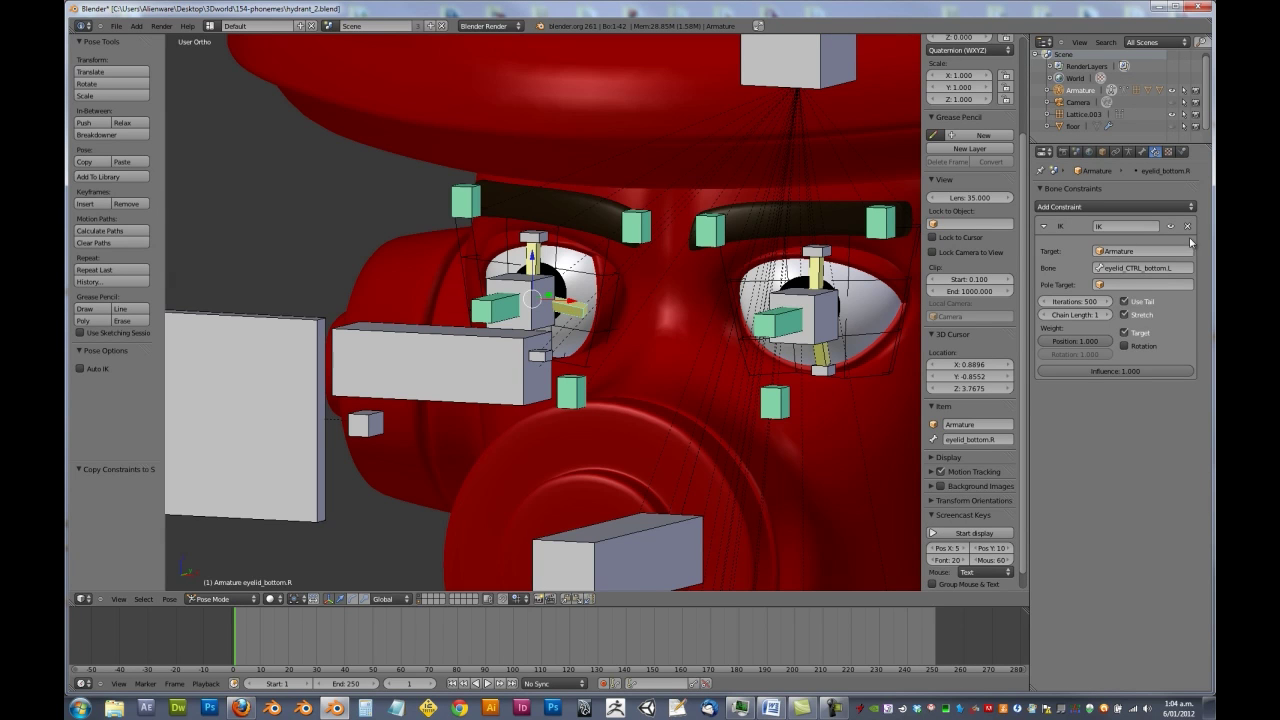
left_click(1176, 268)
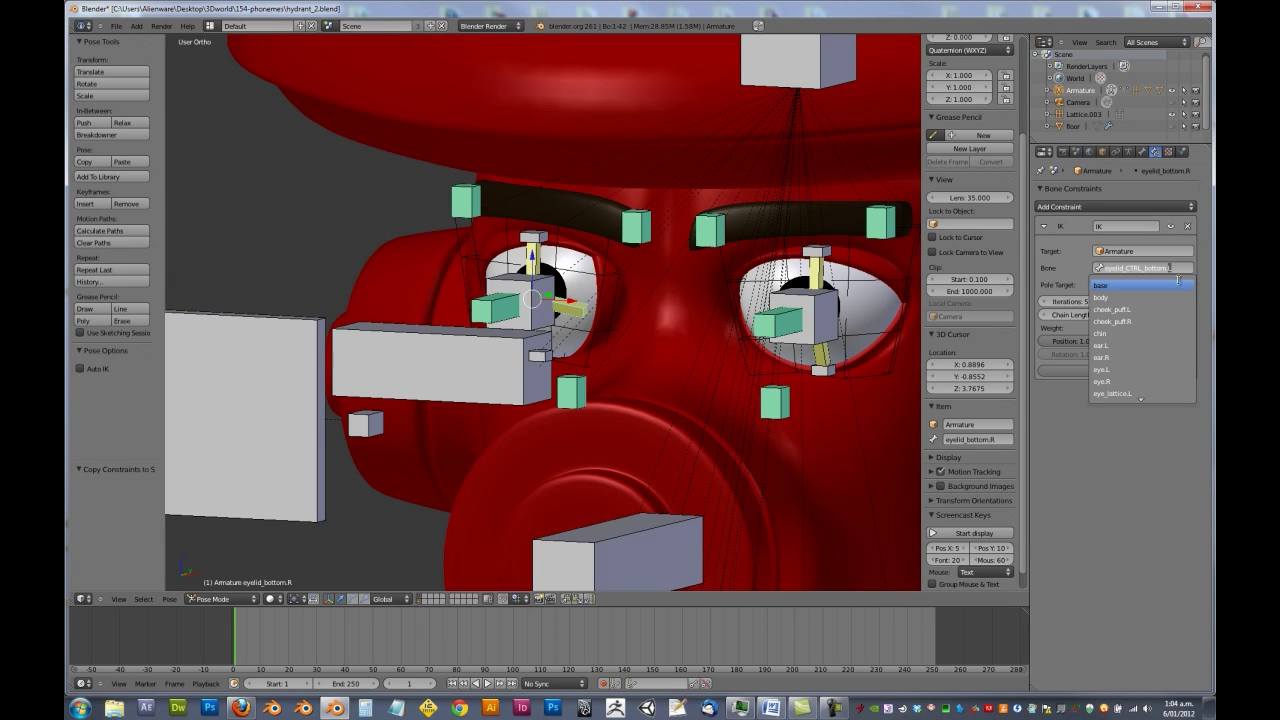
key("BackSpace")
type("R")
left_click(1180, 283)
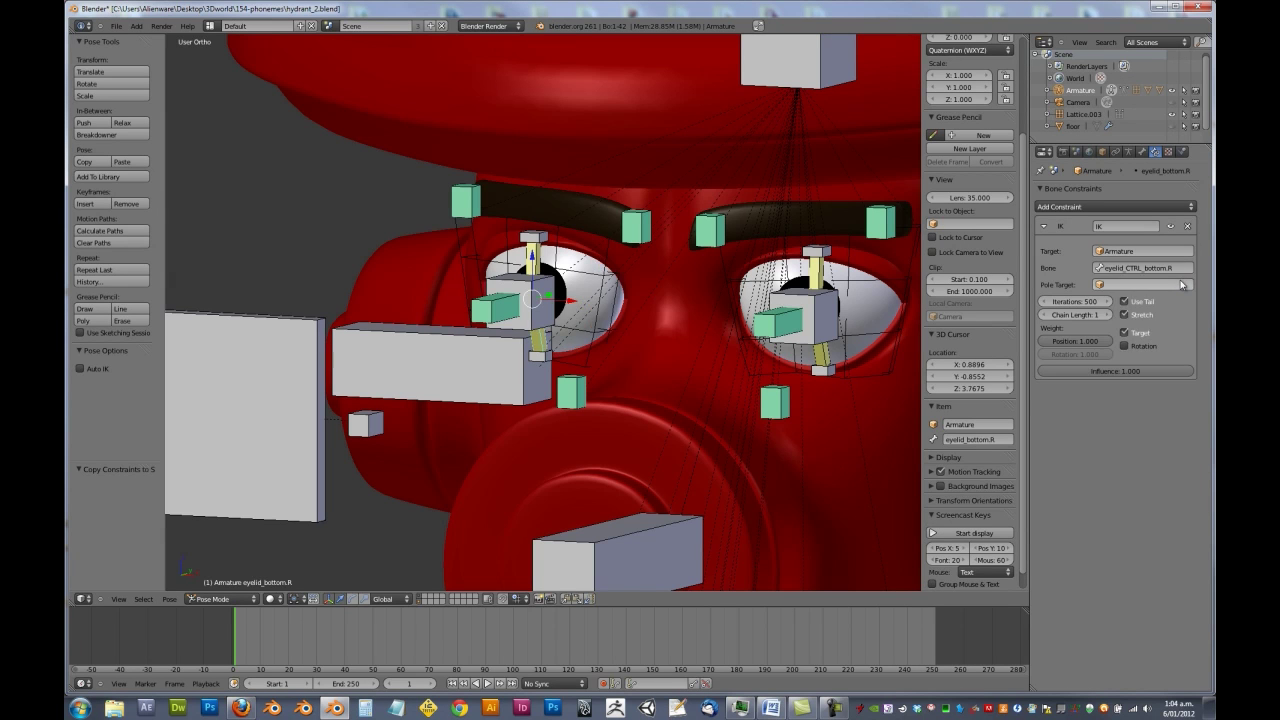
Test the right upper eyelid IK by moving eyelid_CTRL_top.R several times, and clear the bone's location.
right_click(543, 246)
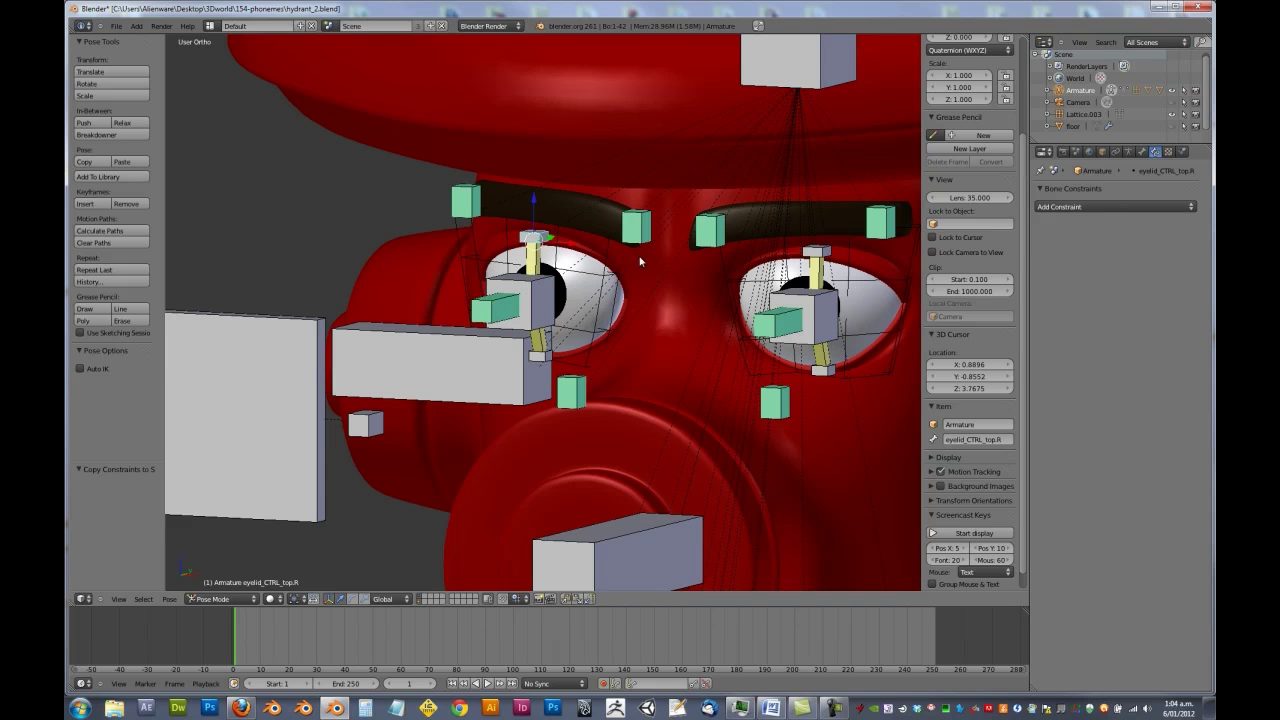
key("g")
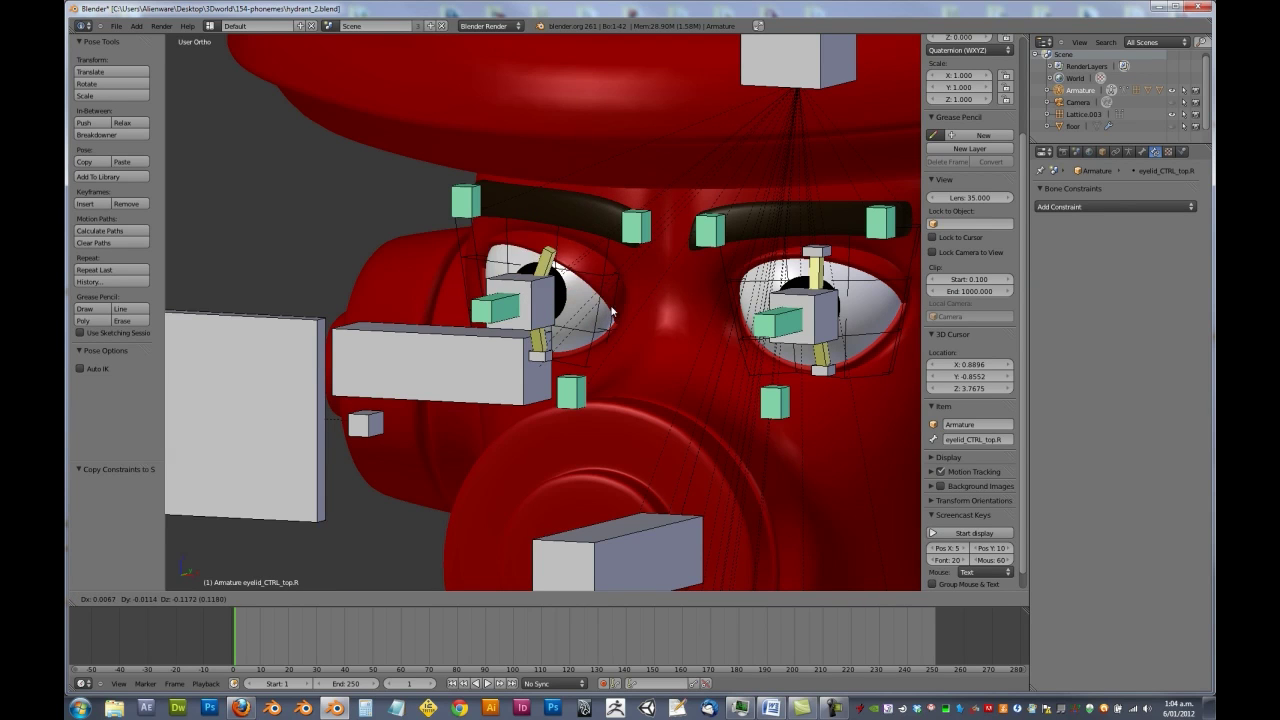
left_click(608, 312)
middle_click_drag(608, 312, 565, 342)
key("g")
left_click(470, 365)
key("g")
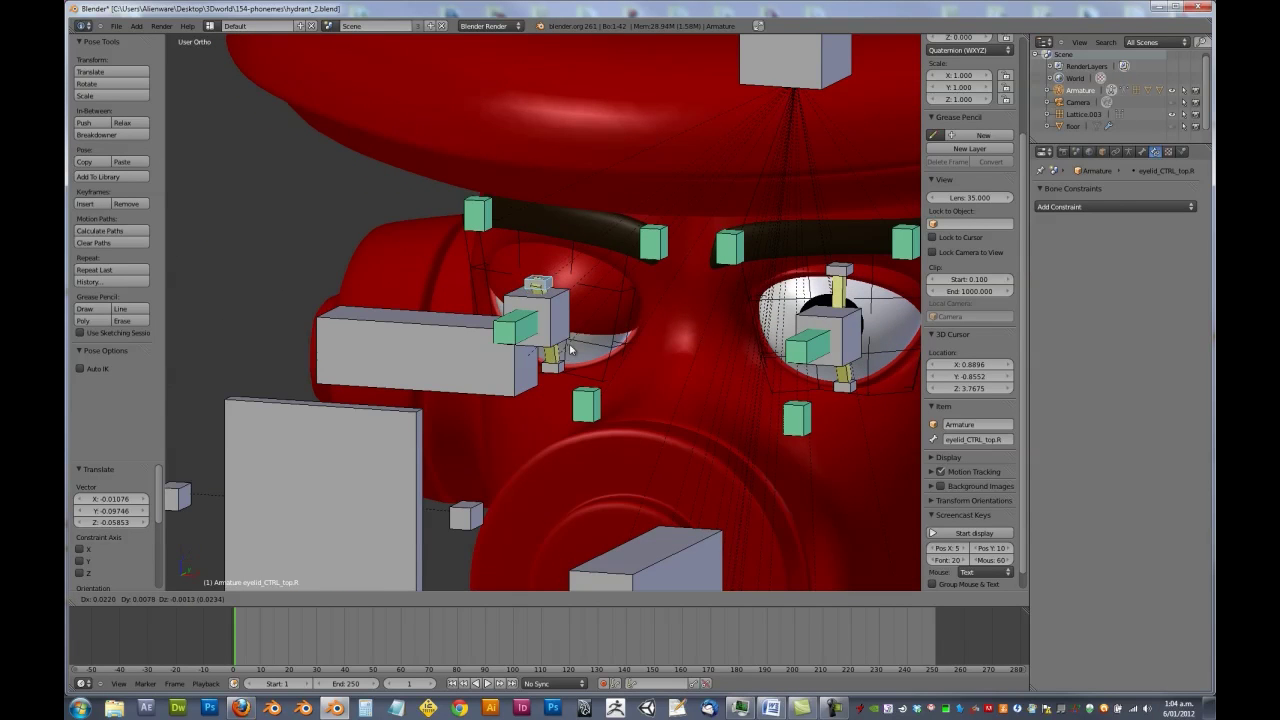
left_click(612, 306)
scroll(648, 304, "down", 4)
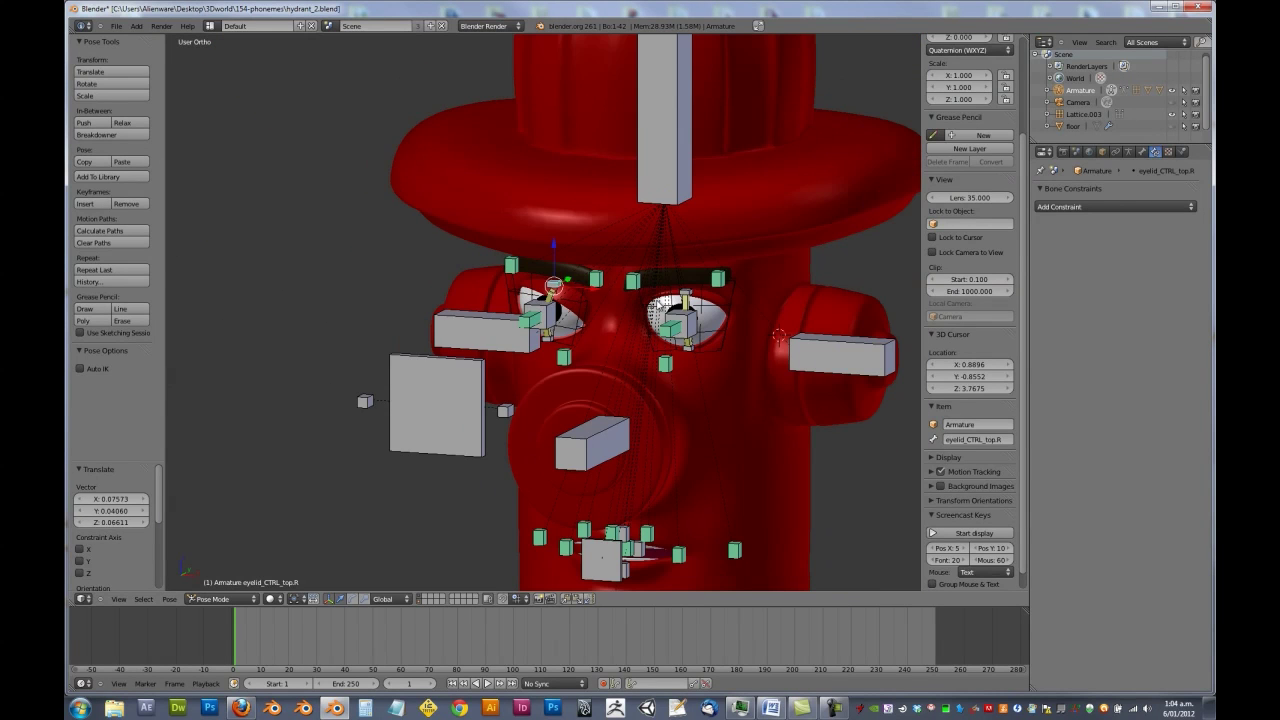
key("alt+g")
Save the hydrant_2.blend file.
middle_click_drag(646, 304, 683, 285)
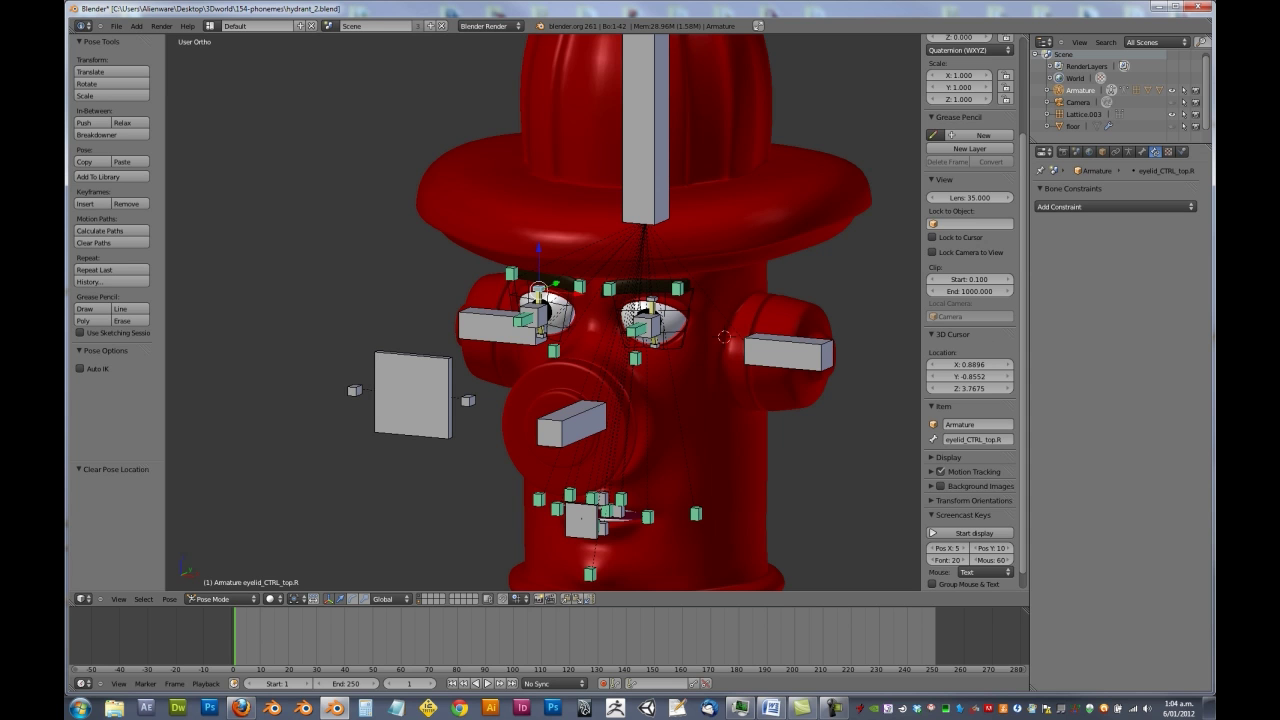
key("ctrl+s")
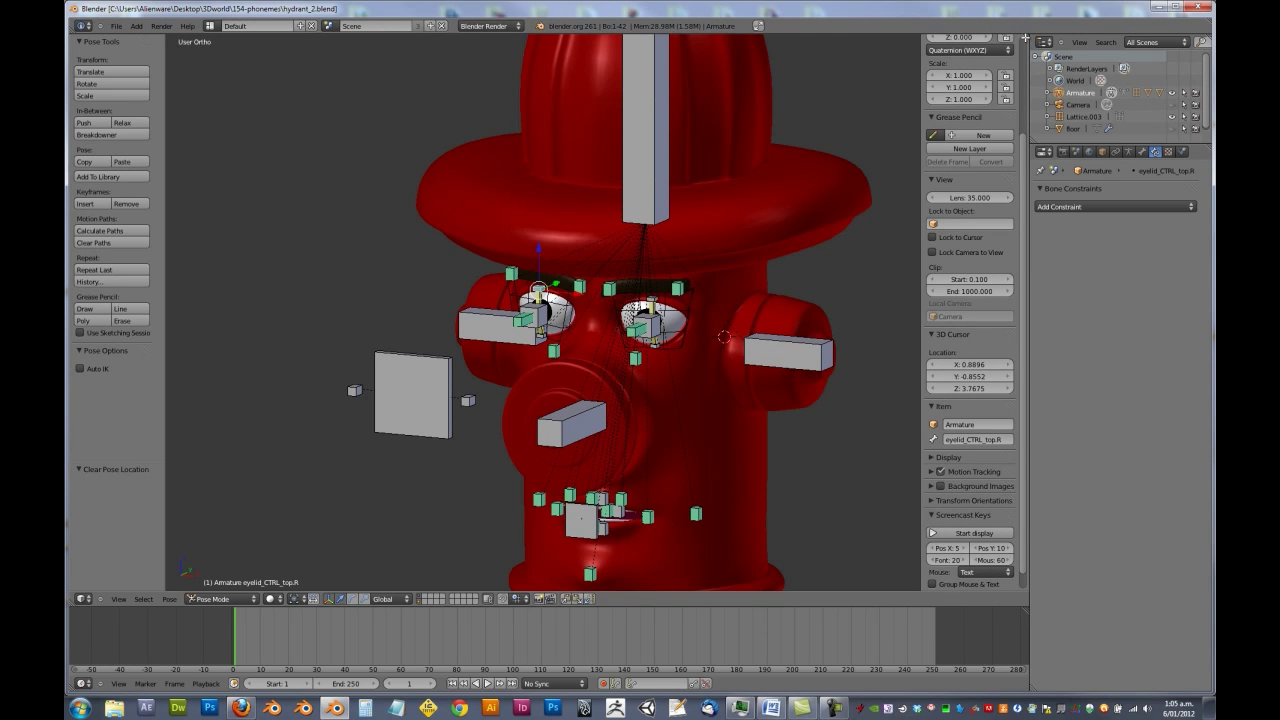
Split the 3D view, turn the new area into a narrower Graph Editor, and set it to Drivers mode.
left_click_drag(1016, 44, 575, 437)
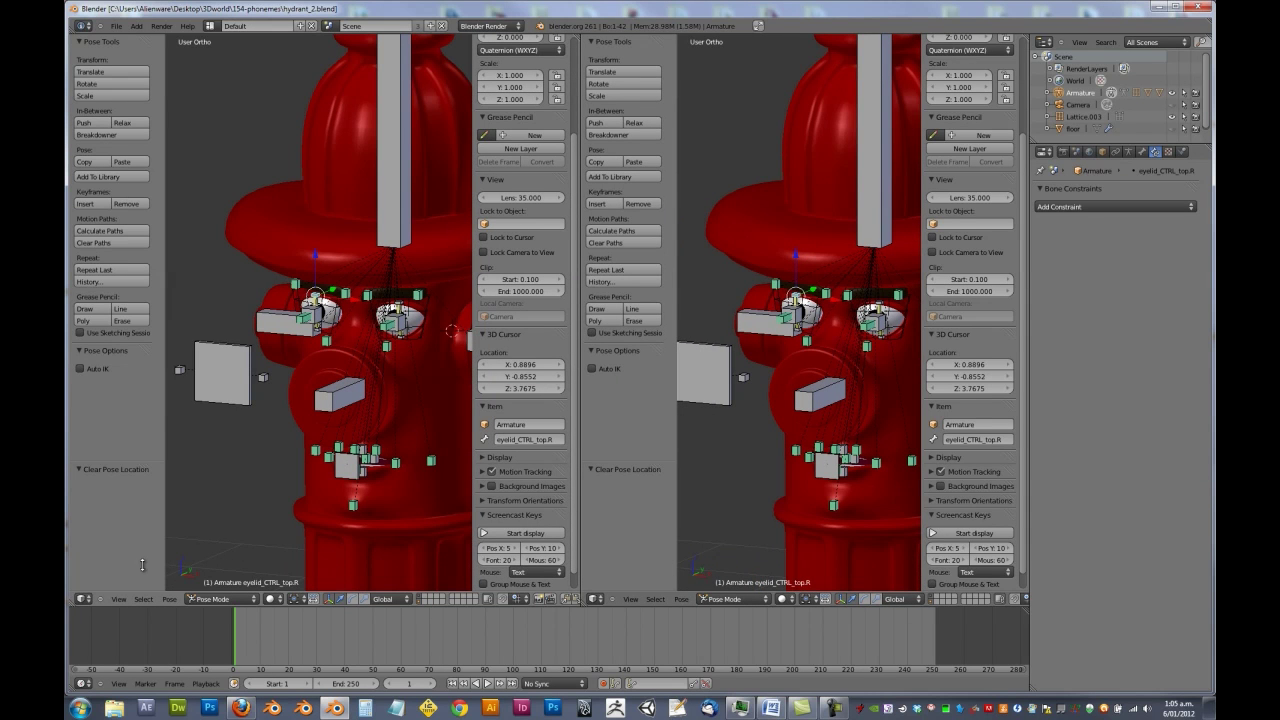
left_click(83, 599)
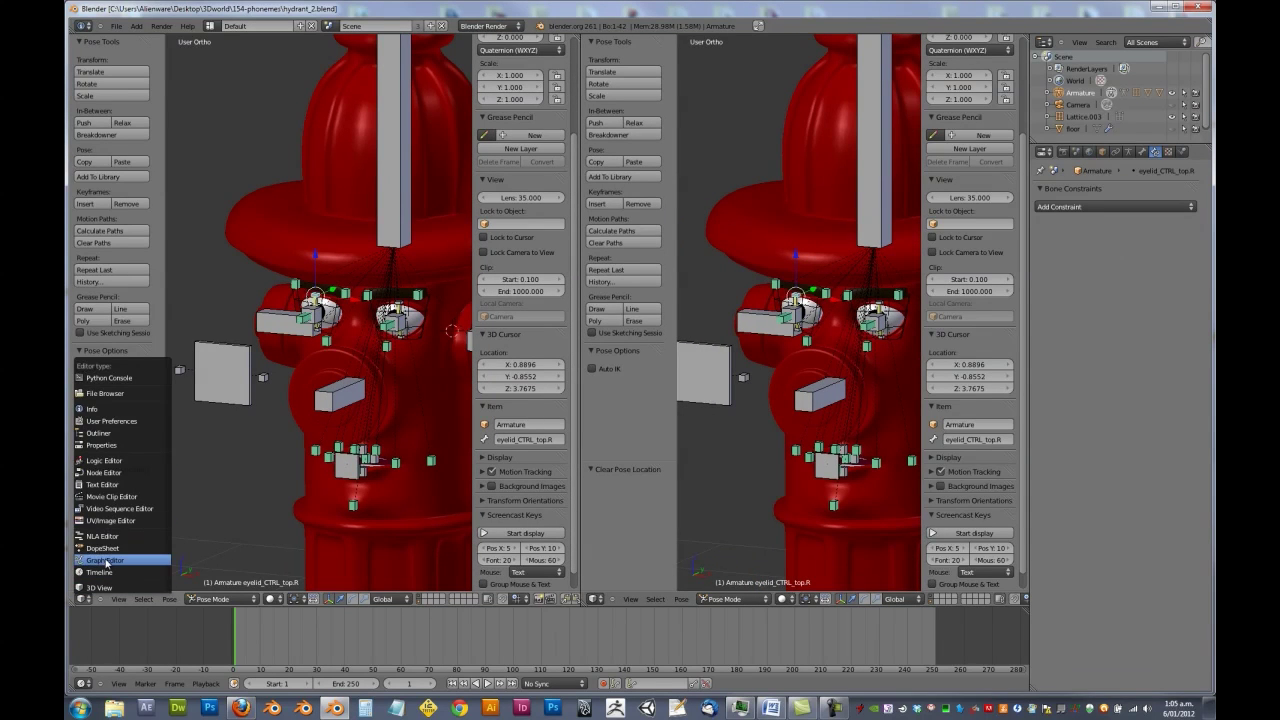
left_click(108, 561)
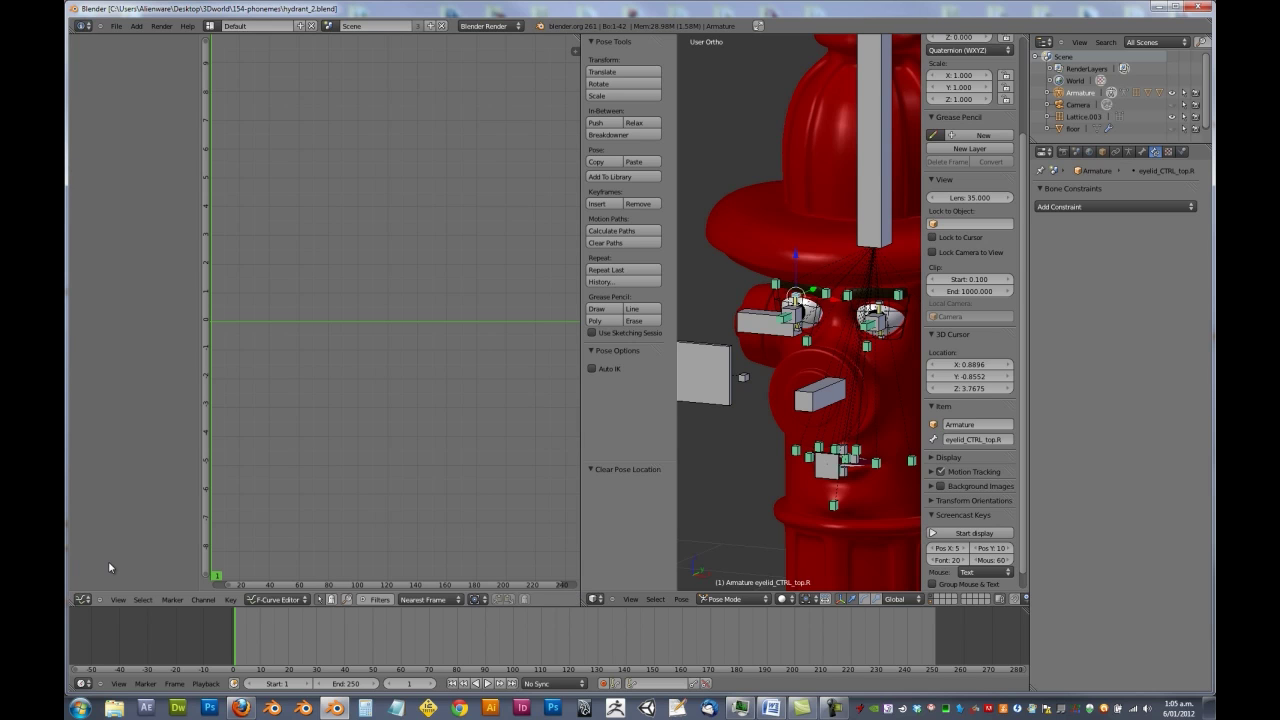
left_click(281, 600)
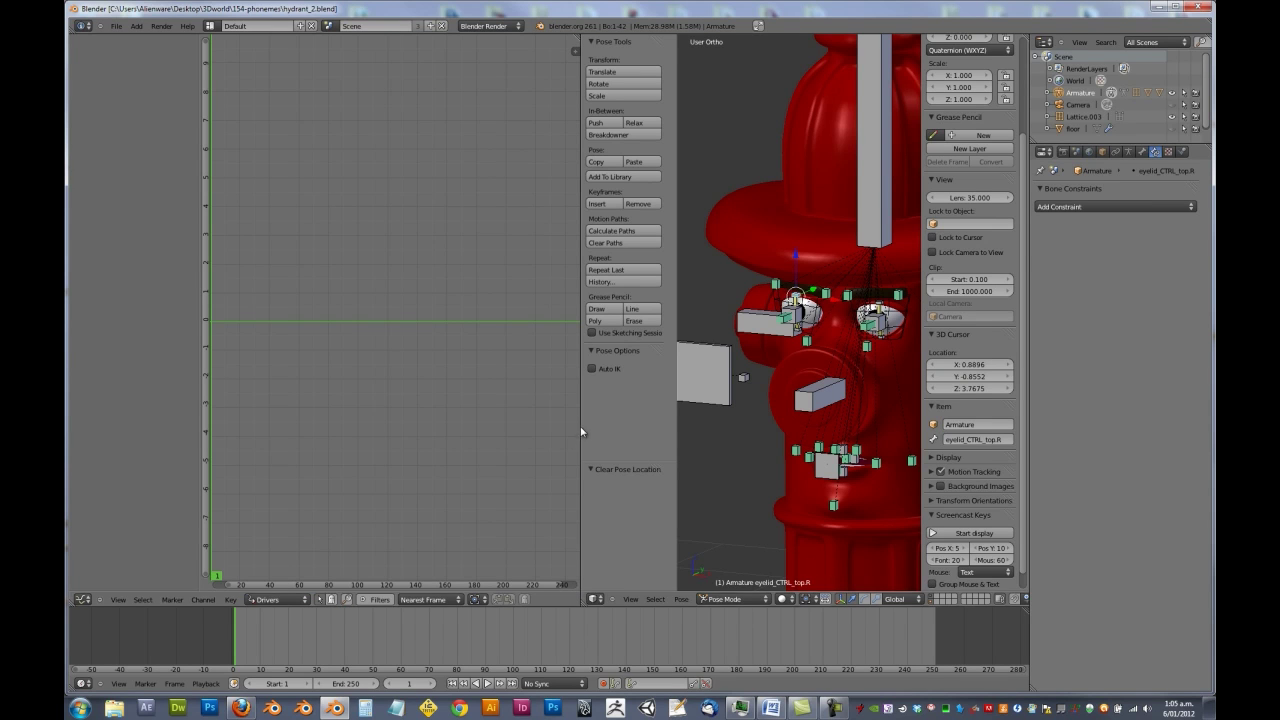
left_click_drag(575, 428, 478, 429)
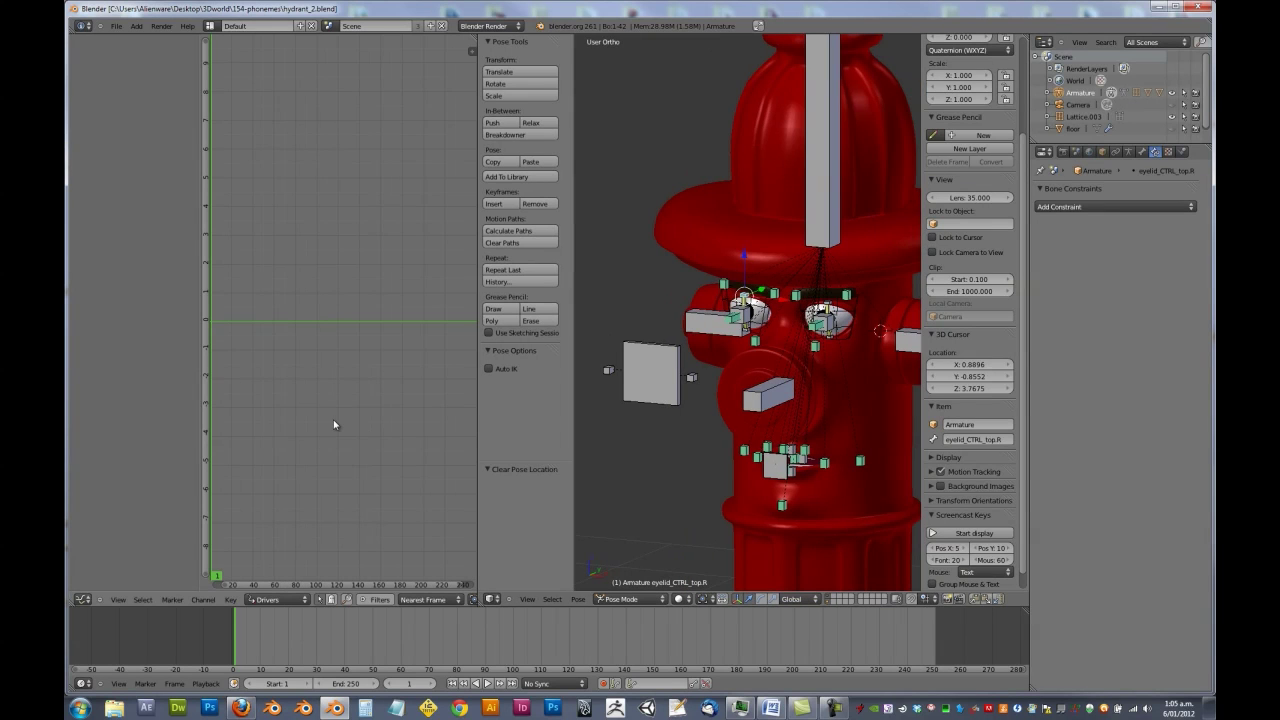
Show the properties sidebar in the Graph Editor, and hide the 3D view's tool shelf while keeping its properties sidebar shown.
key("n")
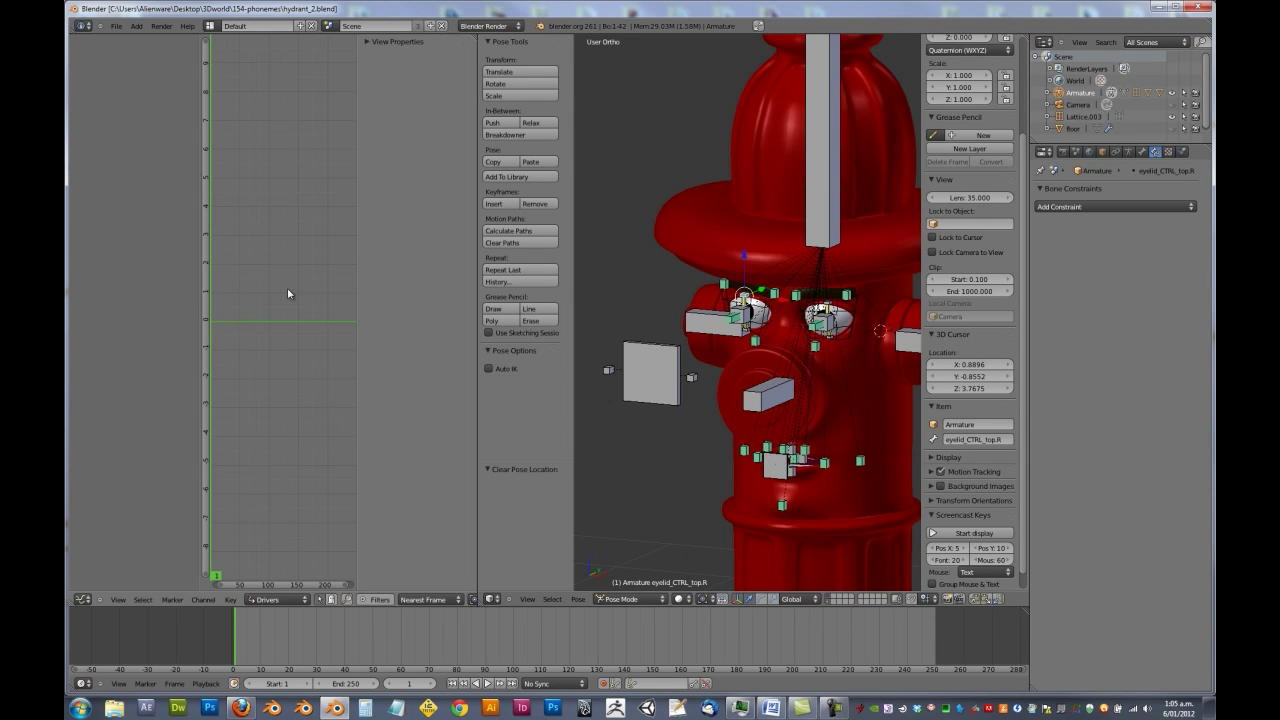
key("t")
key("n")
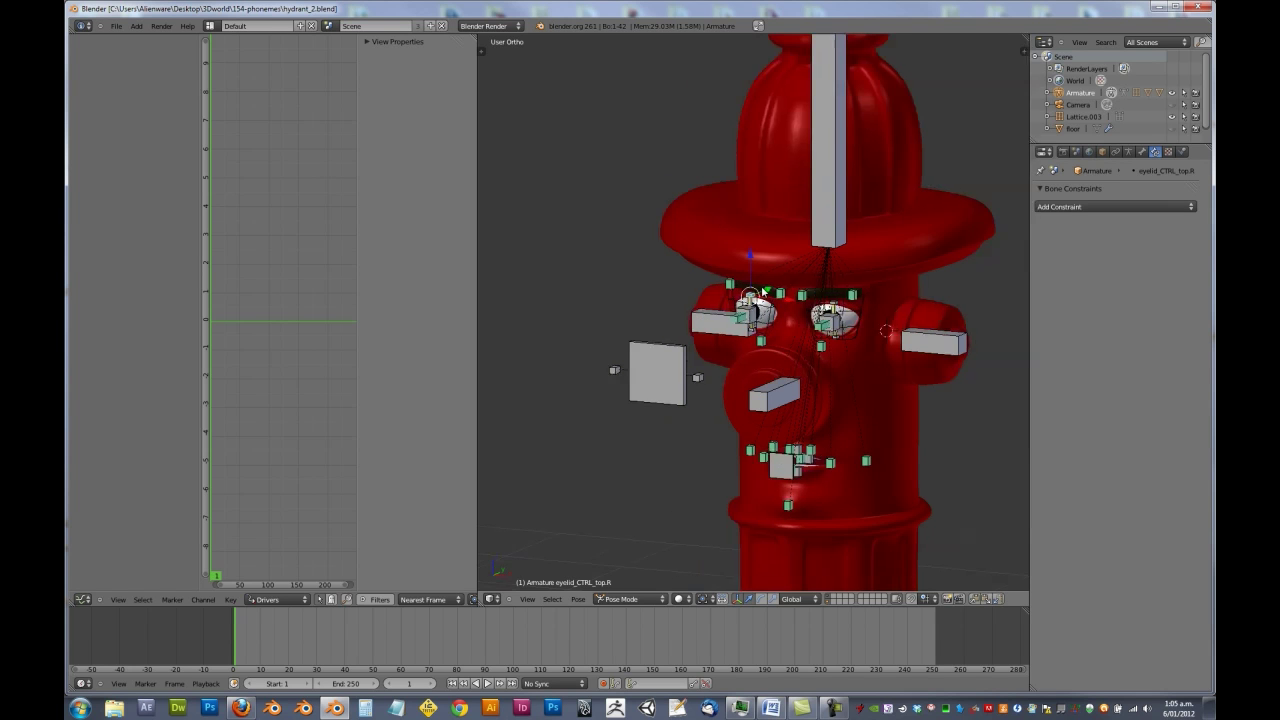
key("n")
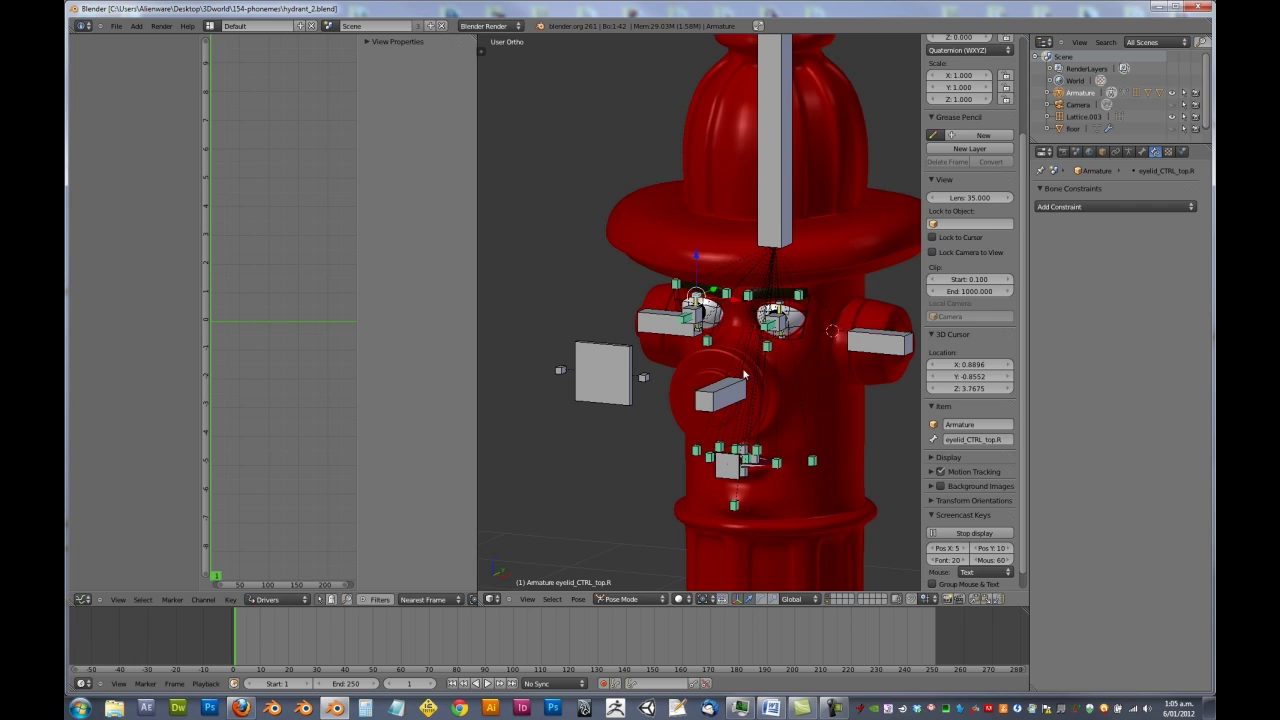
key("n")
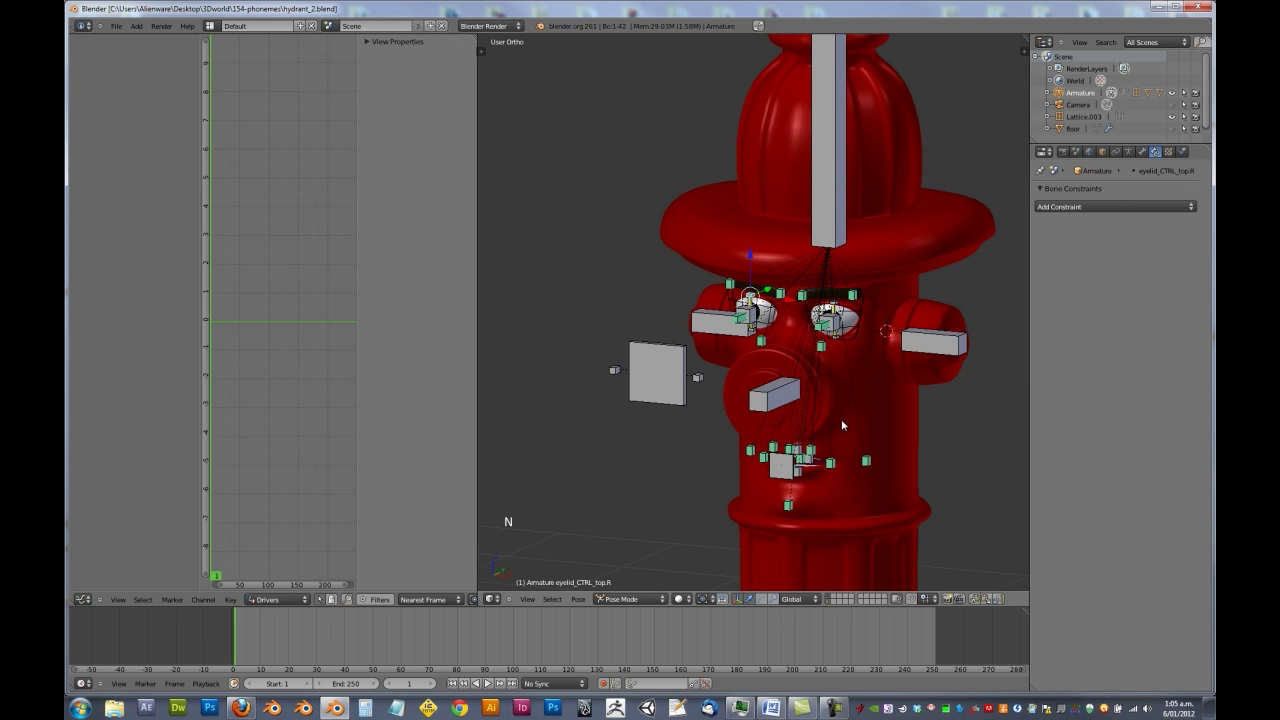
key("n")
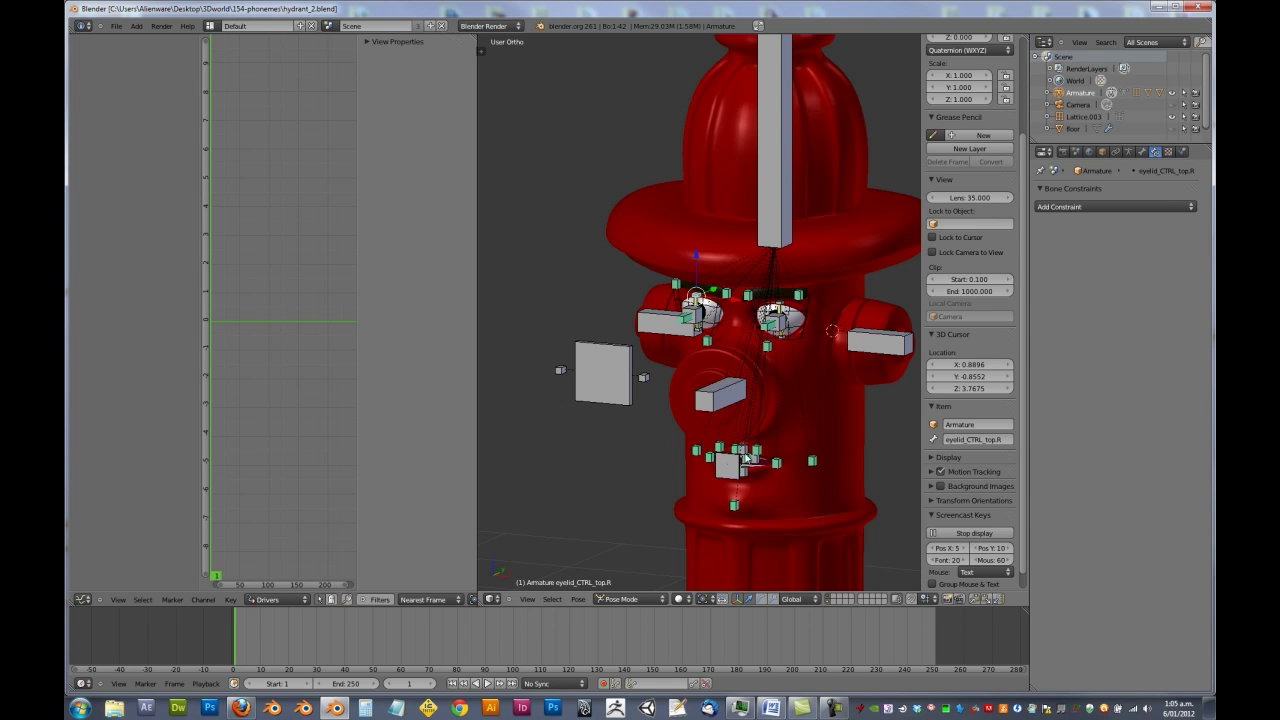
Select the hydrant mesh and add a driver to the value of its jaw_left shape key.
right_click(833, 393)
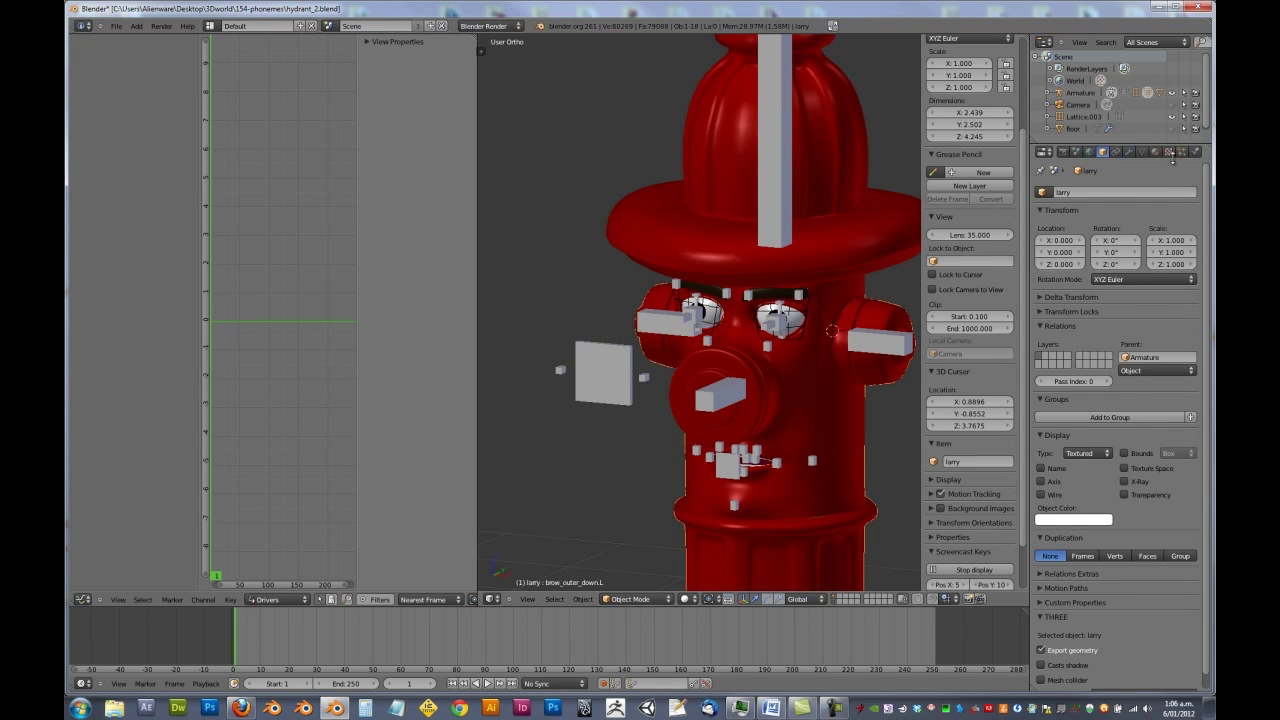
left_click(1141, 152)
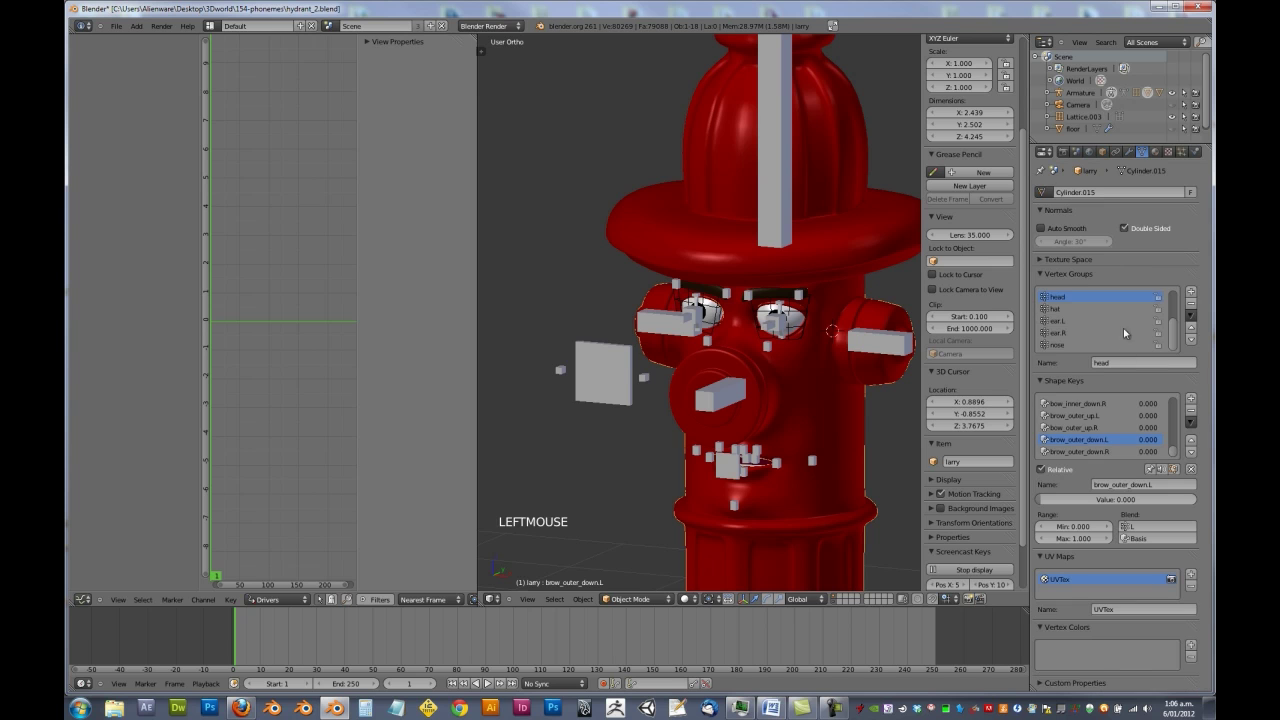
scroll(1098, 434, "up", 20)
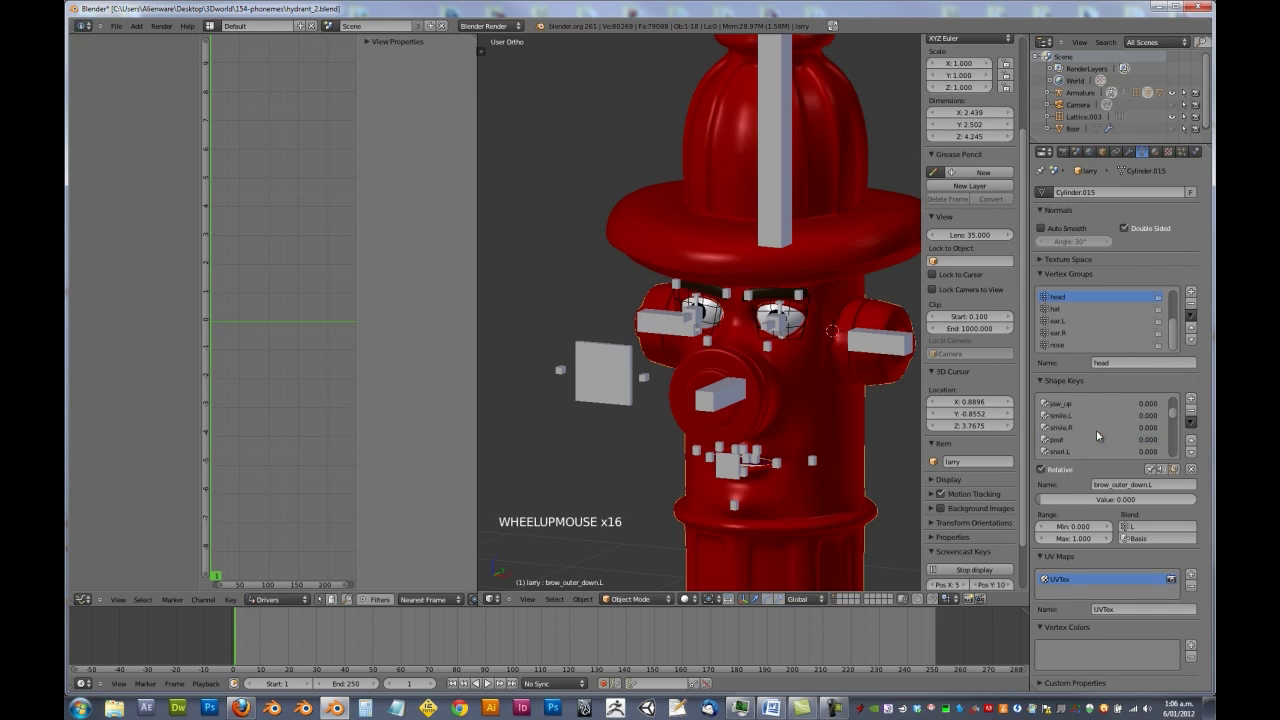
left_click(1085, 418)
right_click(1076, 417)
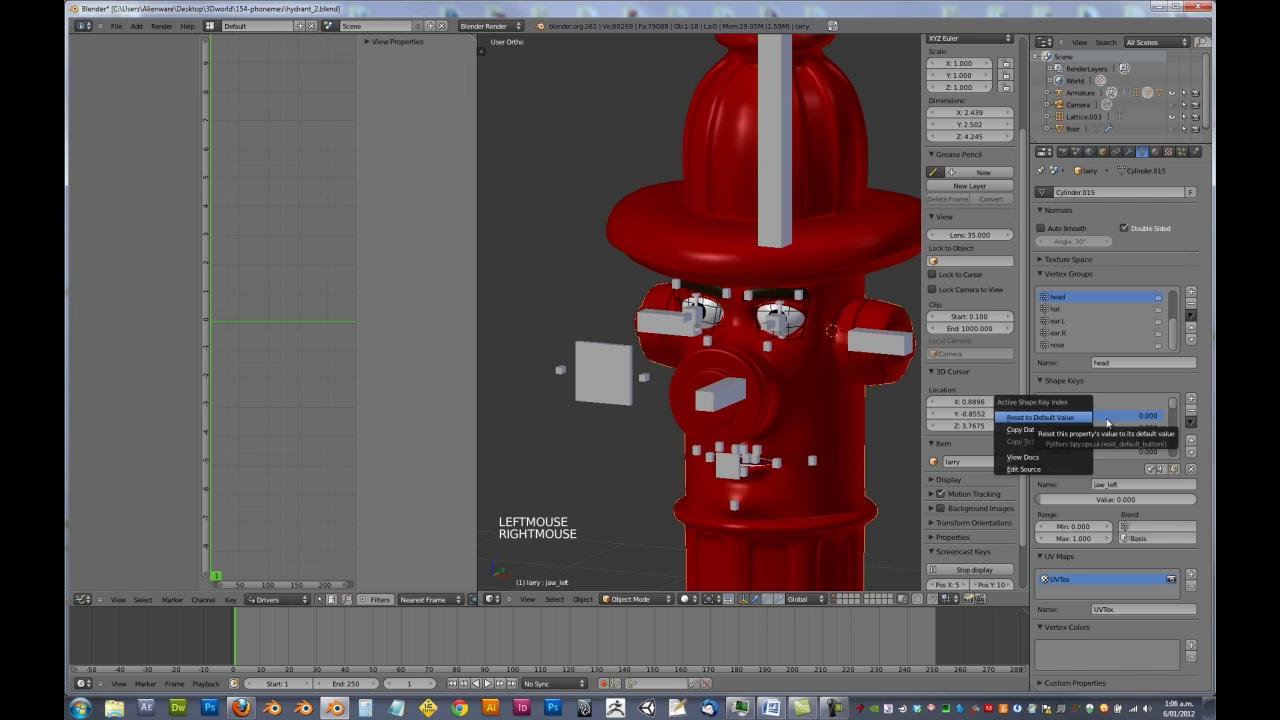
right_click(1146, 417)
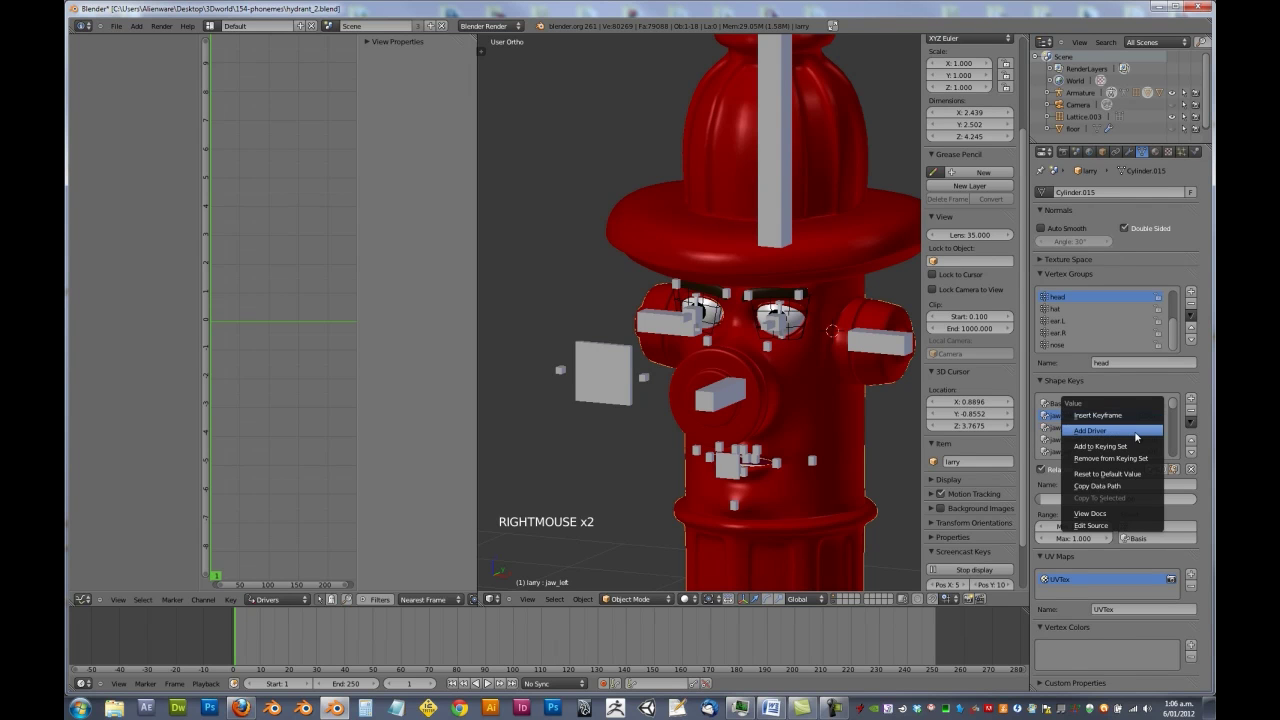
left_click(1135, 431)
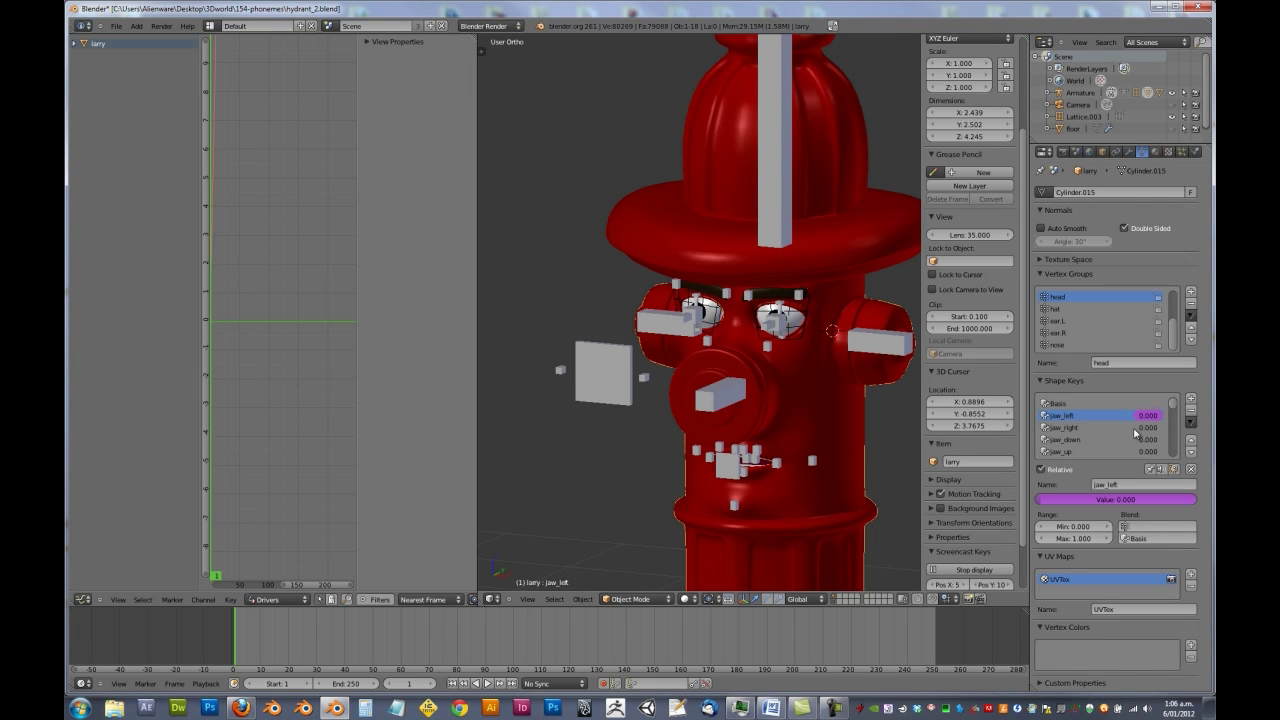
Target the jaw_left driver's variable at the Armature's chin bone.
left_click(77, 44)
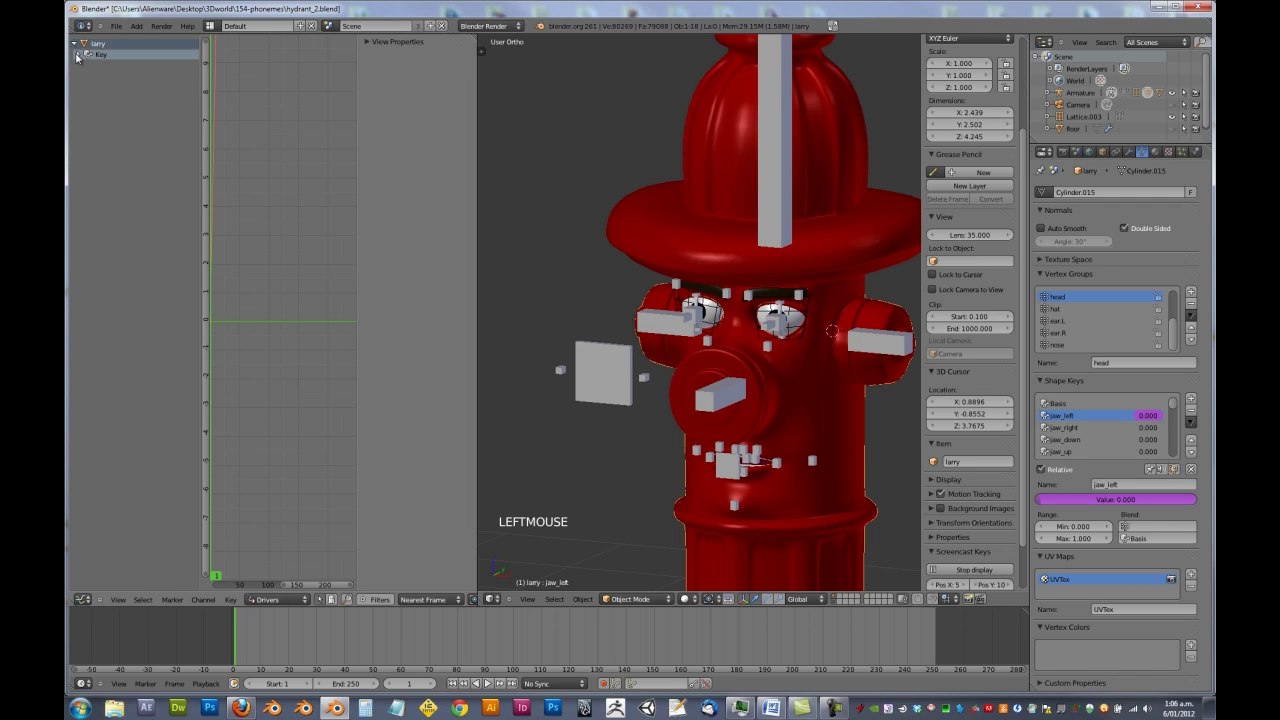
left_click(77, 55)
left_click(102, 66)
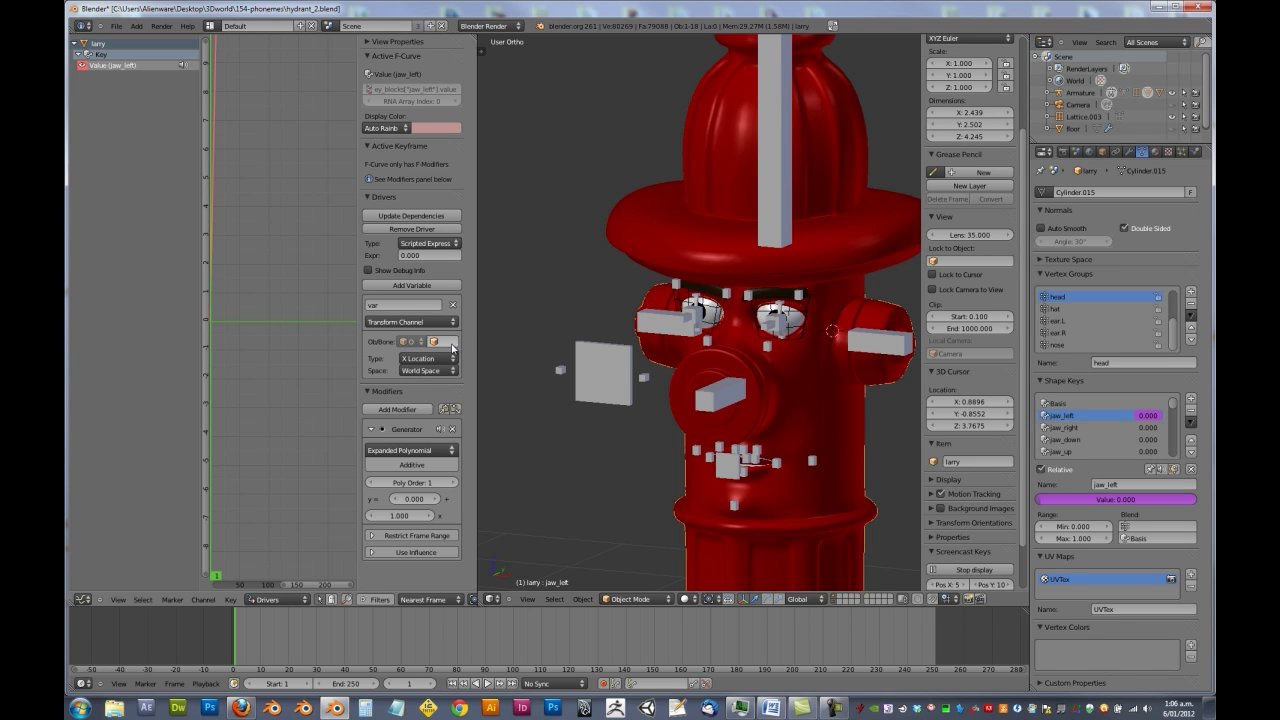
left_click(452, 345)
left_click(452, 359)
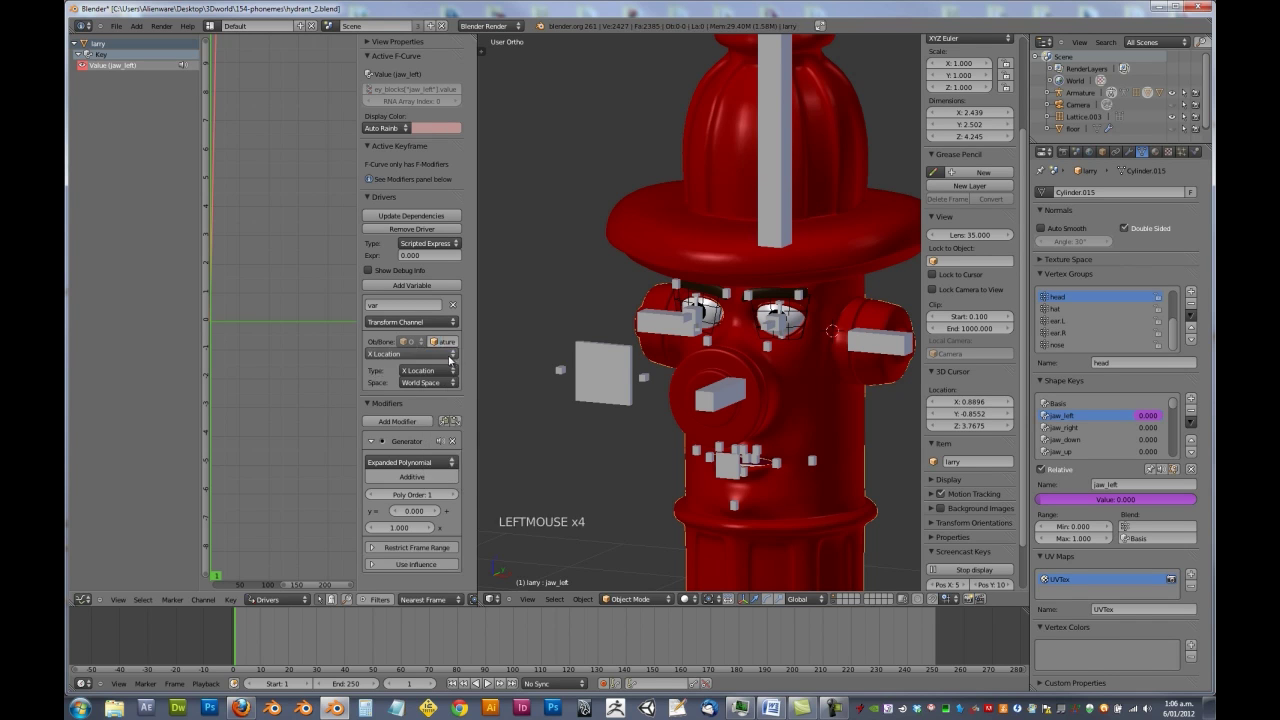
left_click(440, 354)
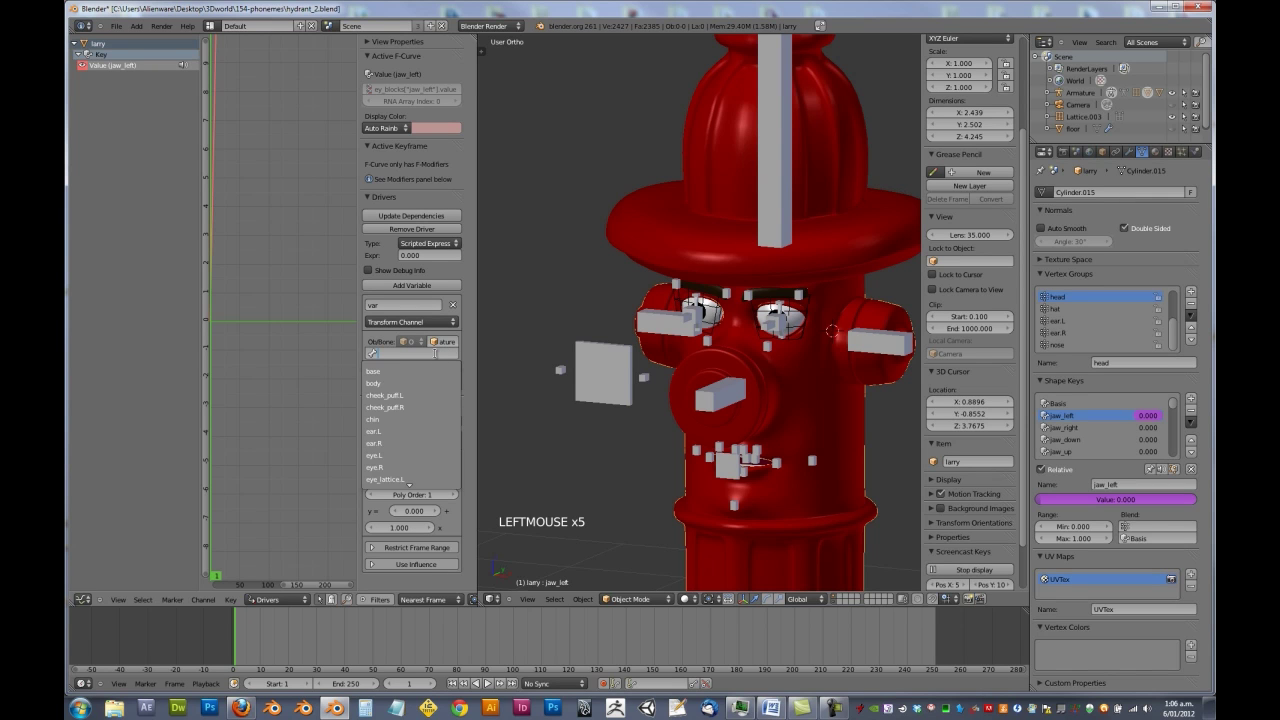
type("chin")
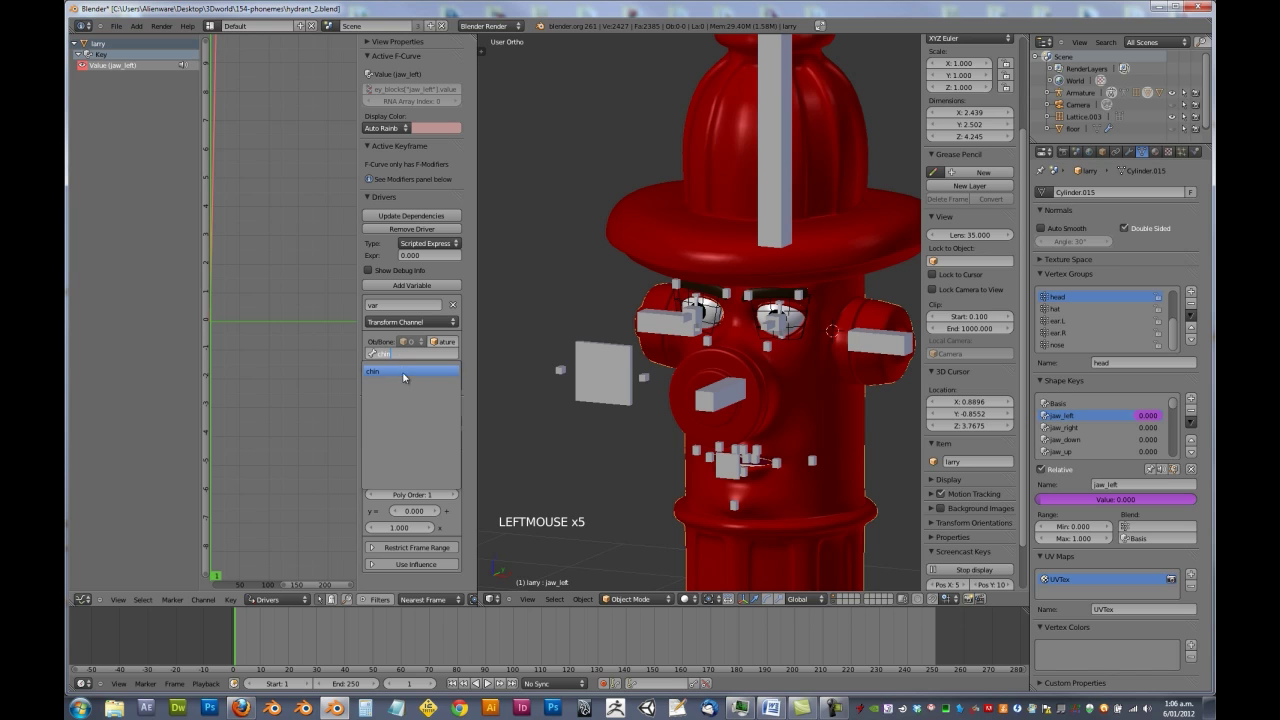
left_click(404, 372)
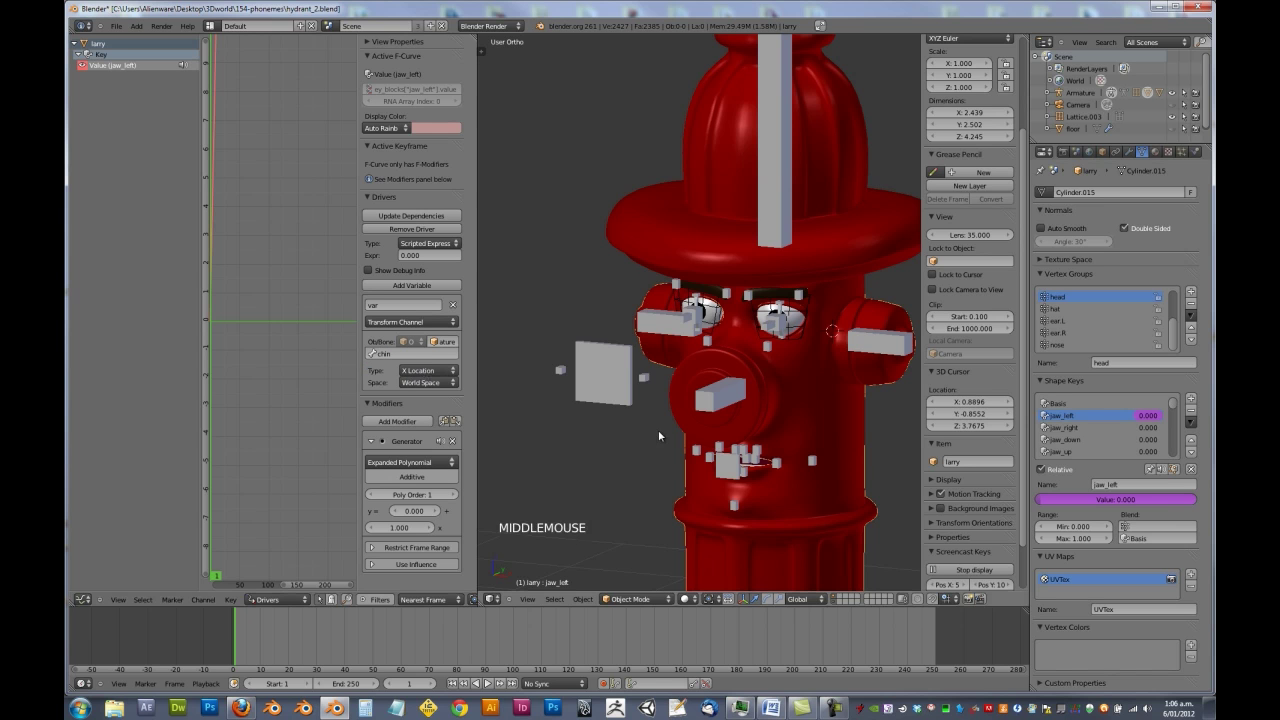
Set the jaw_left driver's type to Averaged Value and its variable's transform space to Local Space.
middle_click_drag(659, 426, 657, 440)
scroll(657, 440, "up", 5)
middle_click_drag(746, 498, 702, 381, "shift")
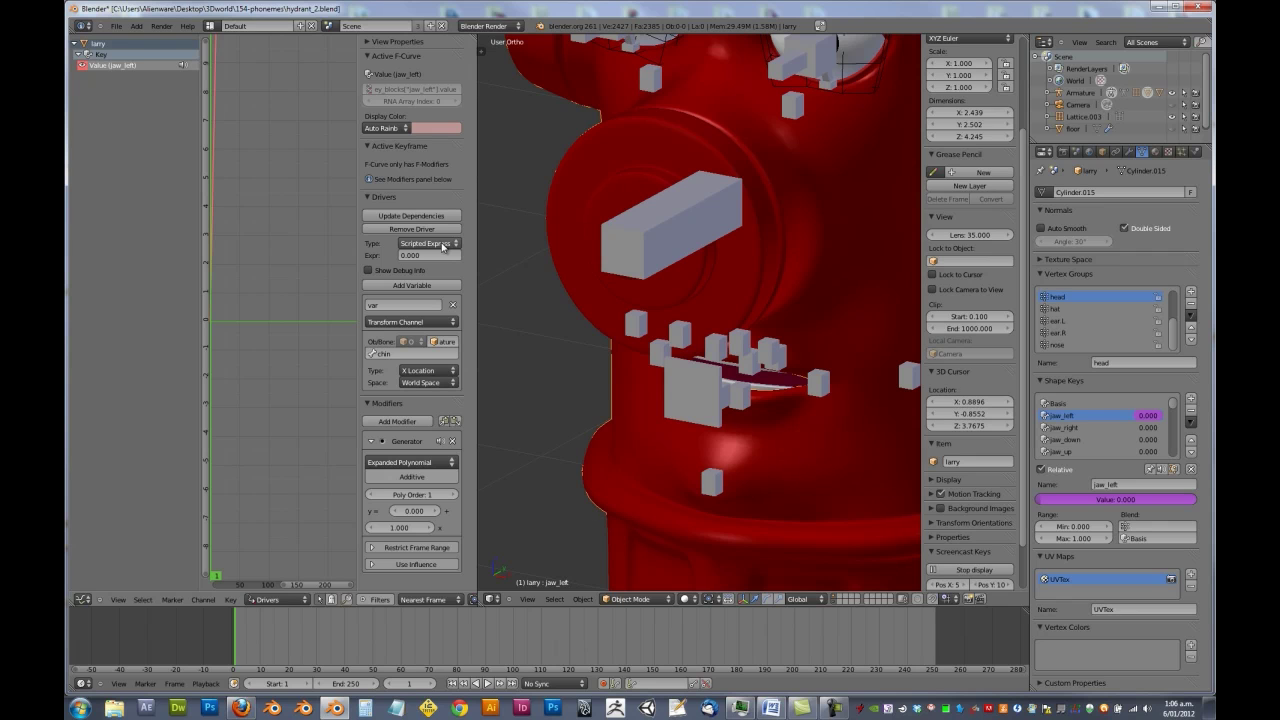
left_click(443, 248)
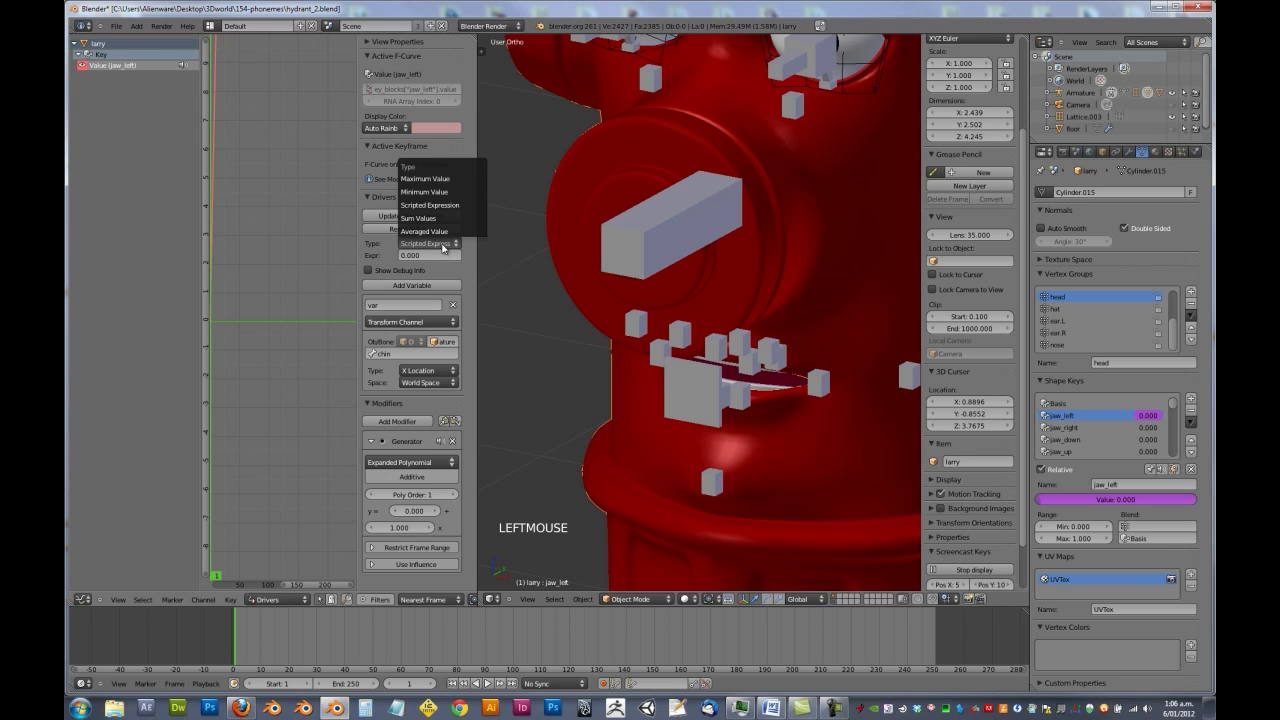
left_click(443, 237)
middle_click_drag(604, 434, 555, 410)
middle_click_drag(511, 347, 700, 440)
left_click(415, 368)
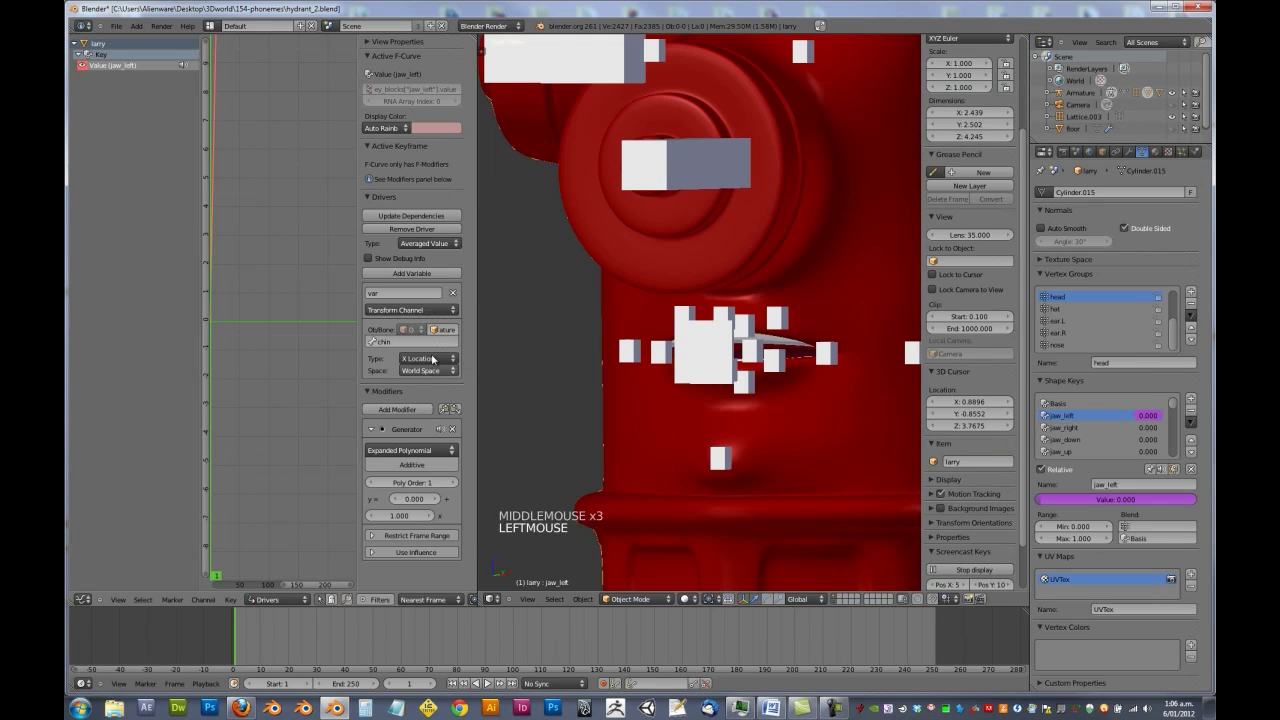
left_click(422, 370)
left_click(436, 334)
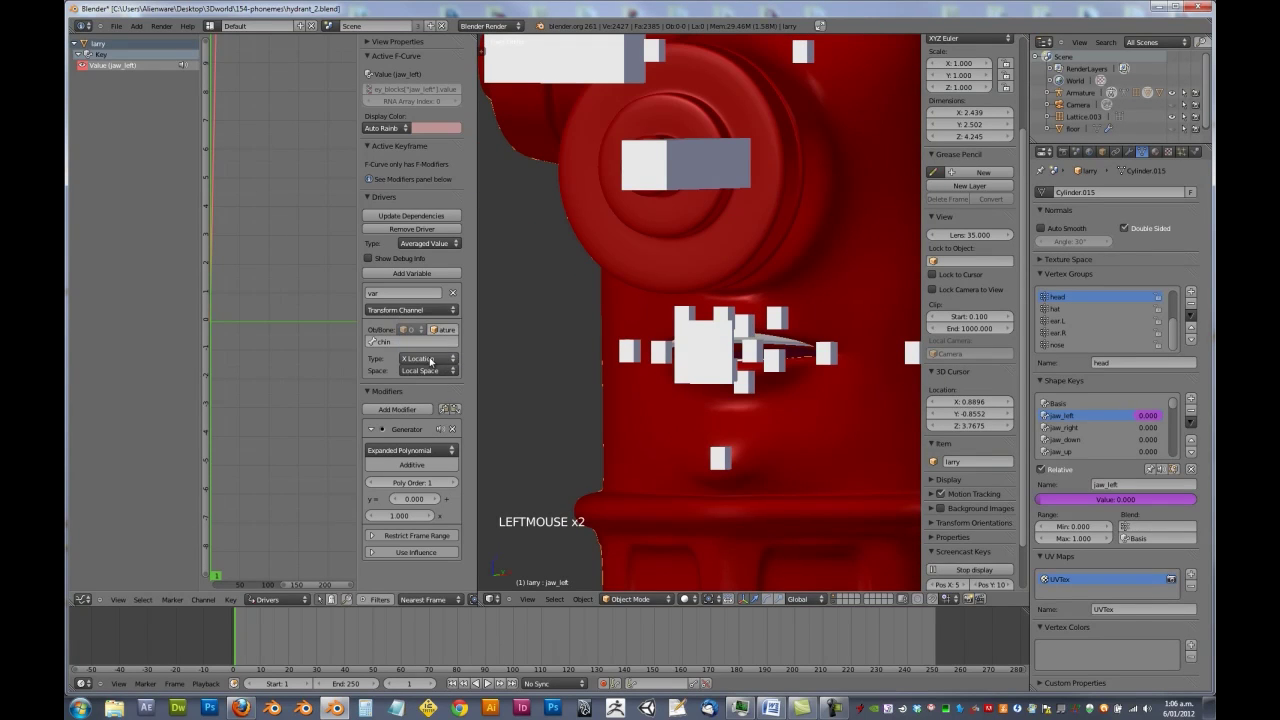
Test the jaw_left driver by sliding the chin bone sideways, and clear the bone's location.
right_click(727, 466)
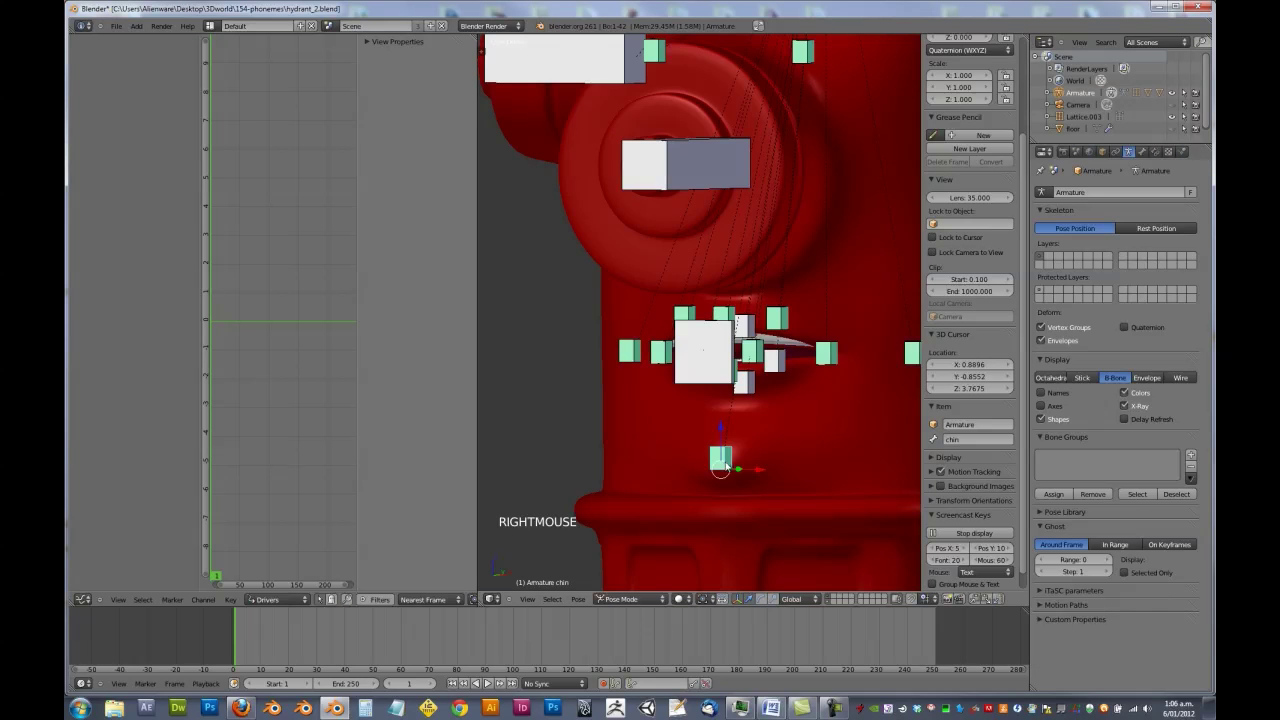
middle_click_drag(727, 466, 770, 476)
left_click(790, 479)
key("g")
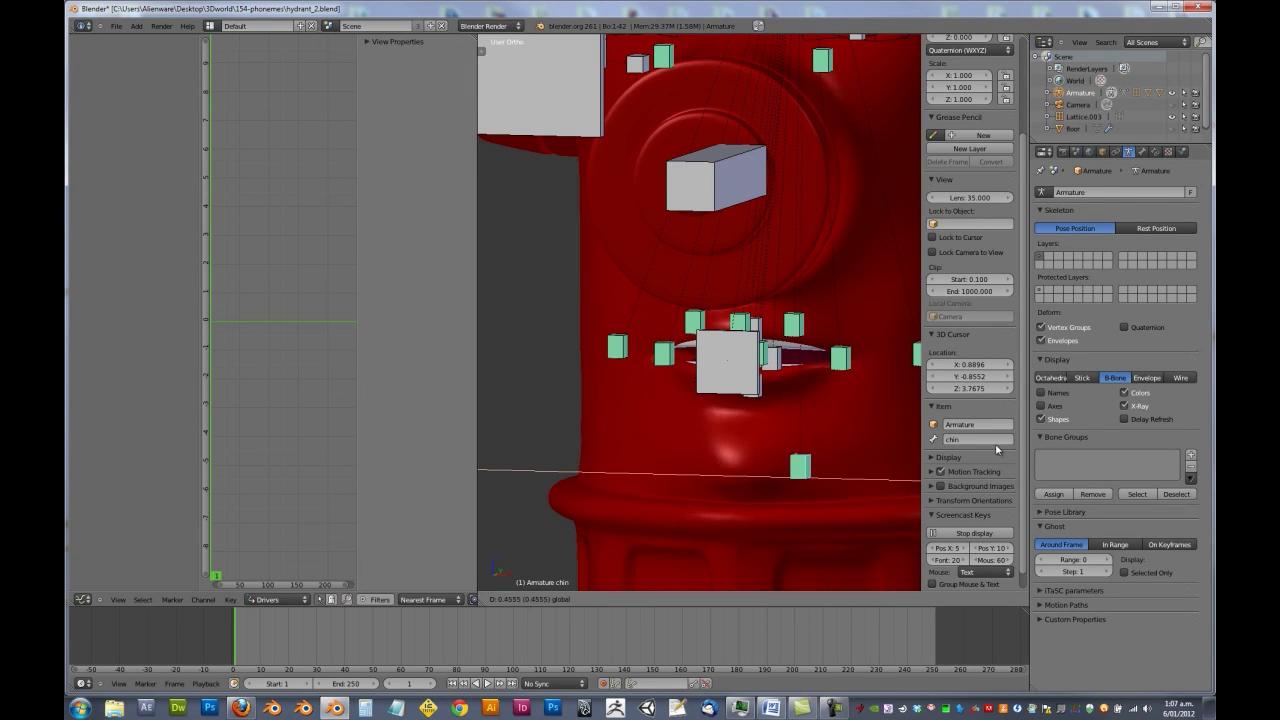
left_click(662, 448)
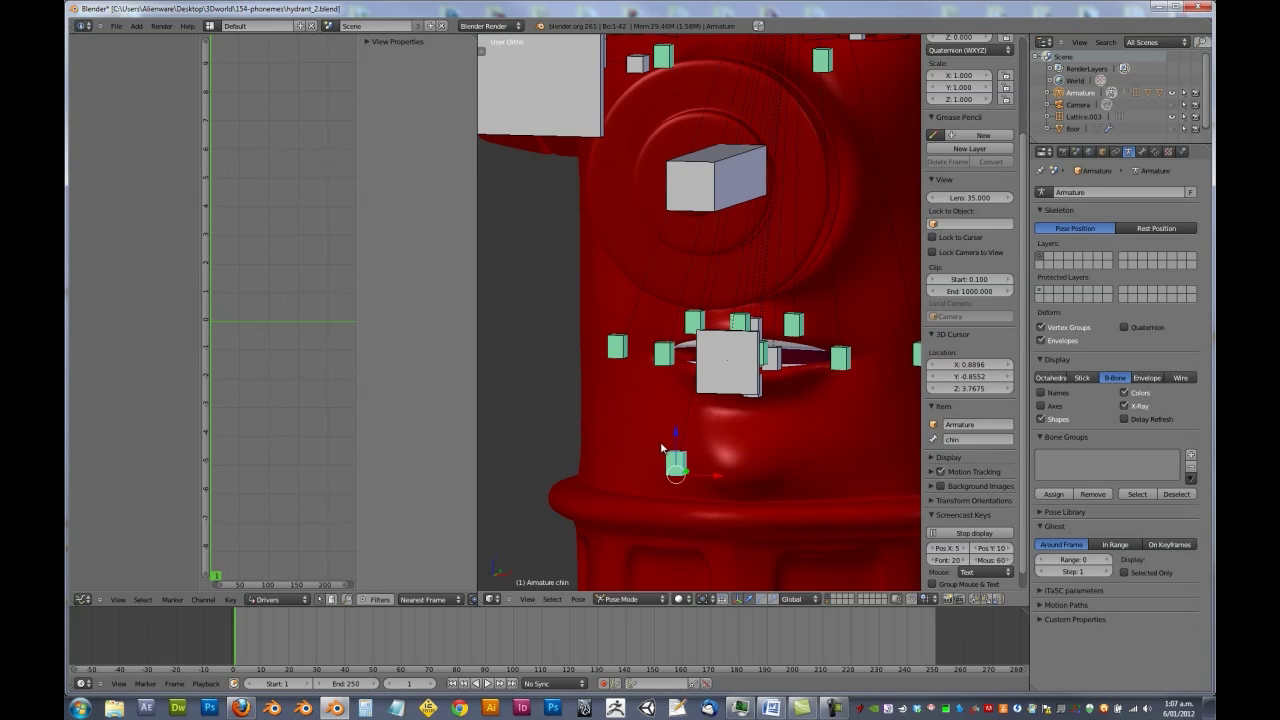
key("alt+g")
middle_click_drag(768, 459, 729, 457)
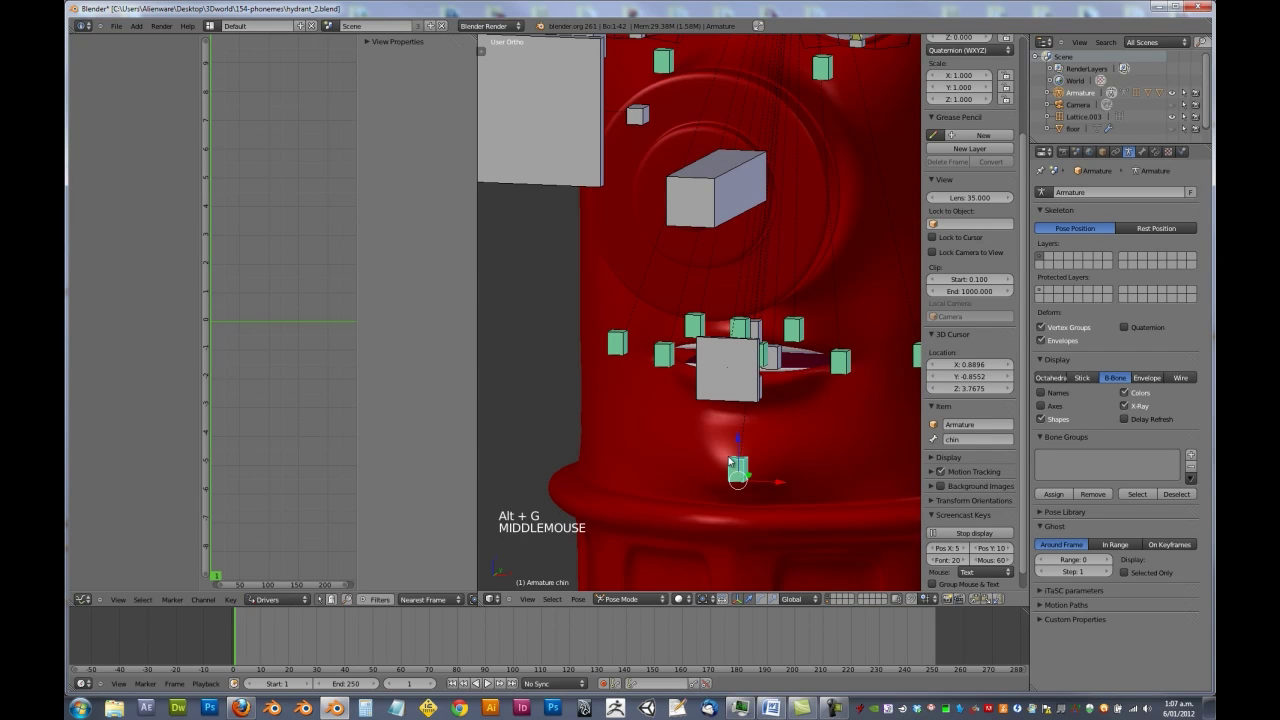
Set the x coefficient of the jaw_left driver's Generator modifier to 10 on the hydrant mesh.
right_click(814, 404)
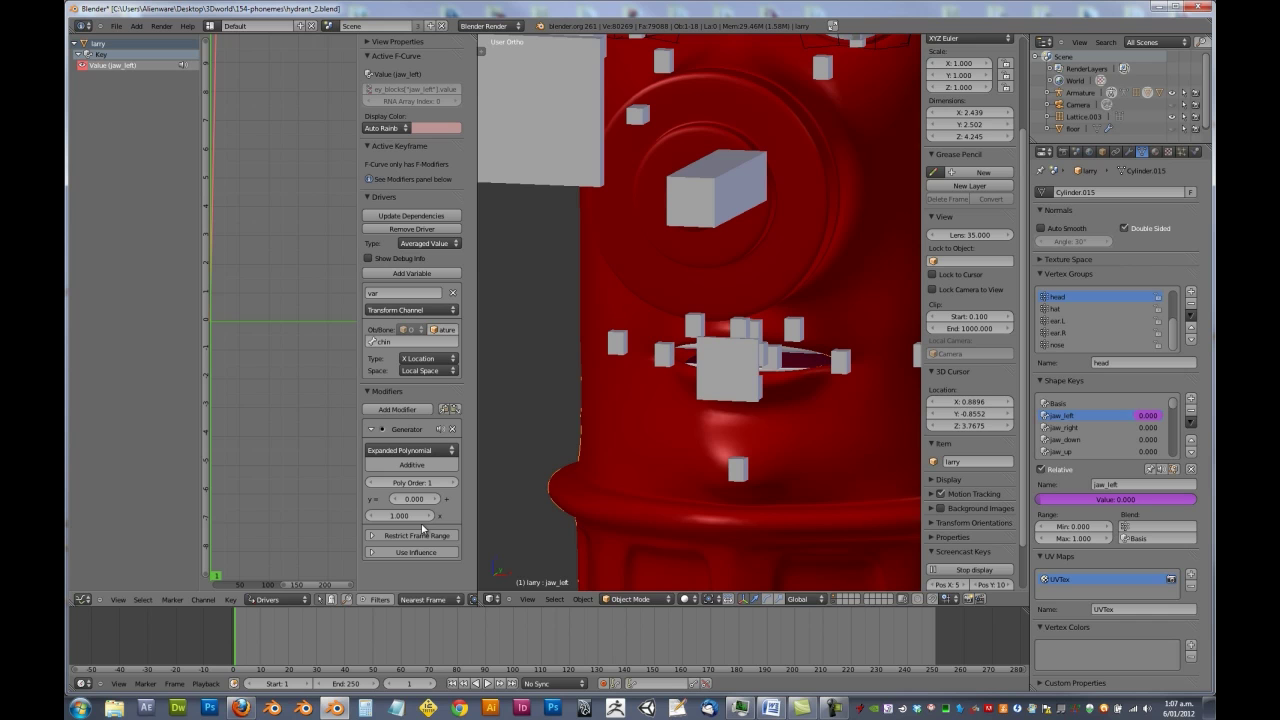
left_click(394, 513)
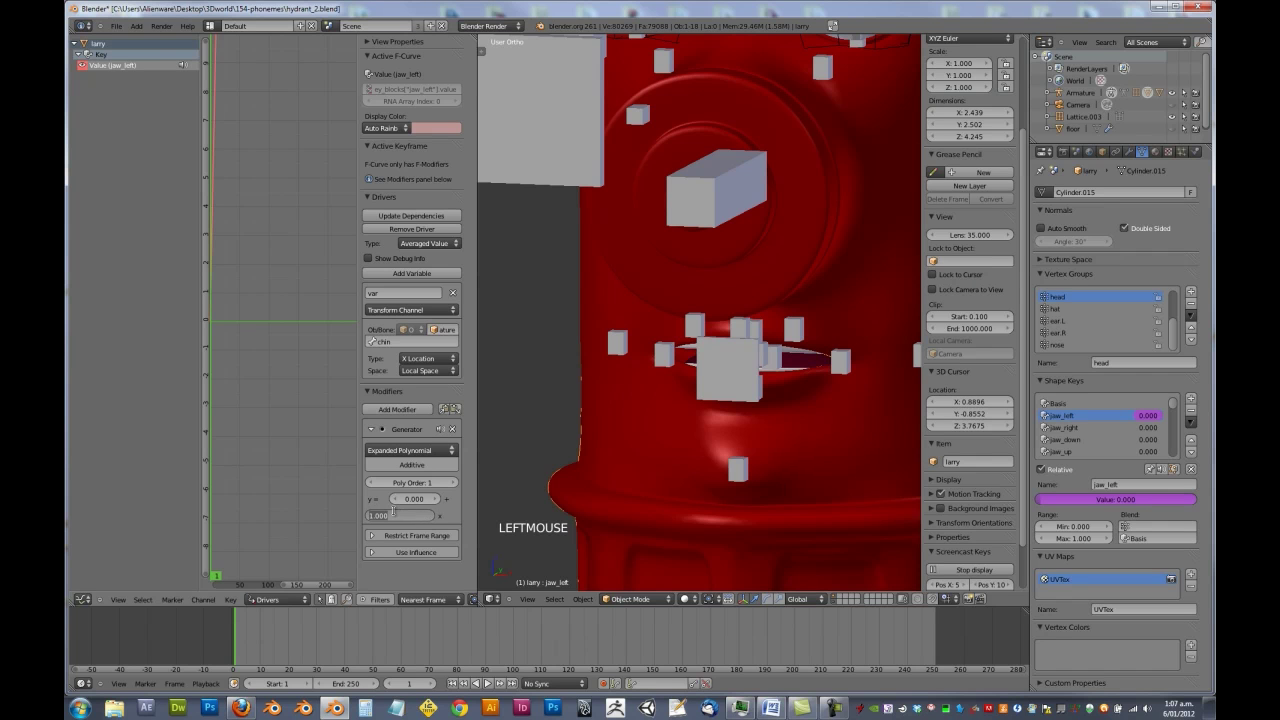
type("1.0")
key("Return")
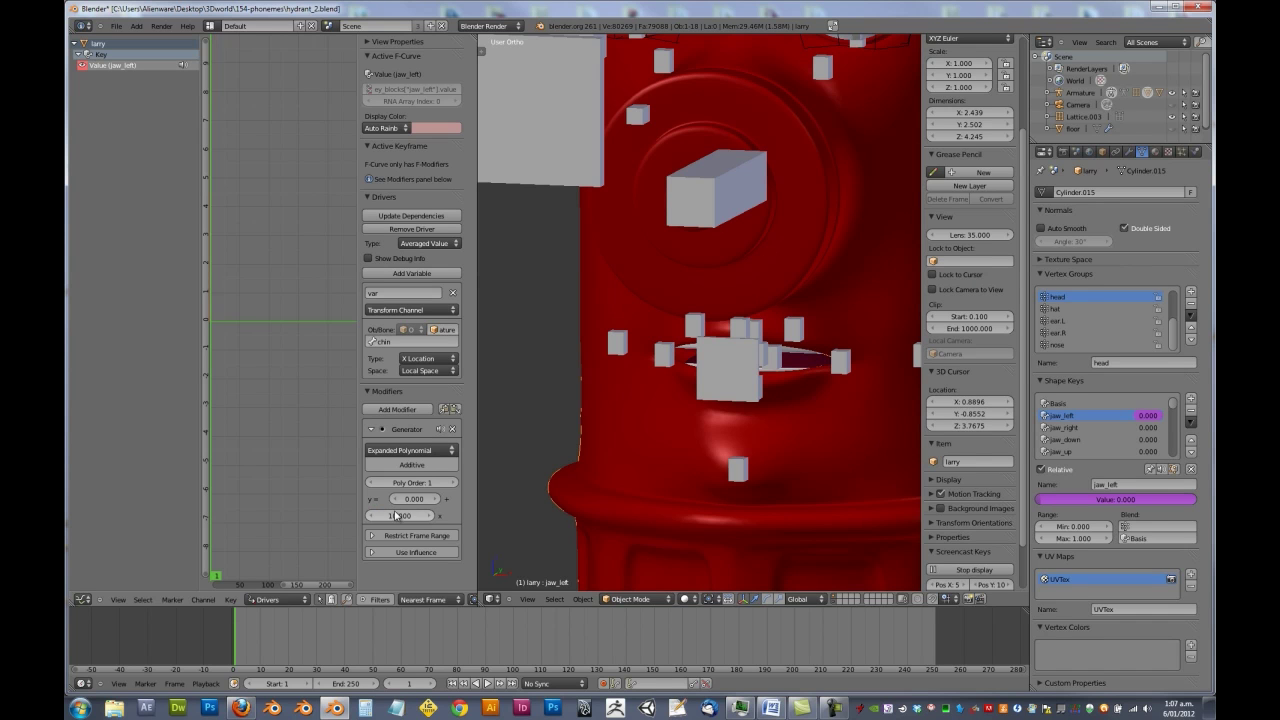
Test the strengthened jaw_left driver by moving the chin bone, and clear its location again.
right_click(736, 470)
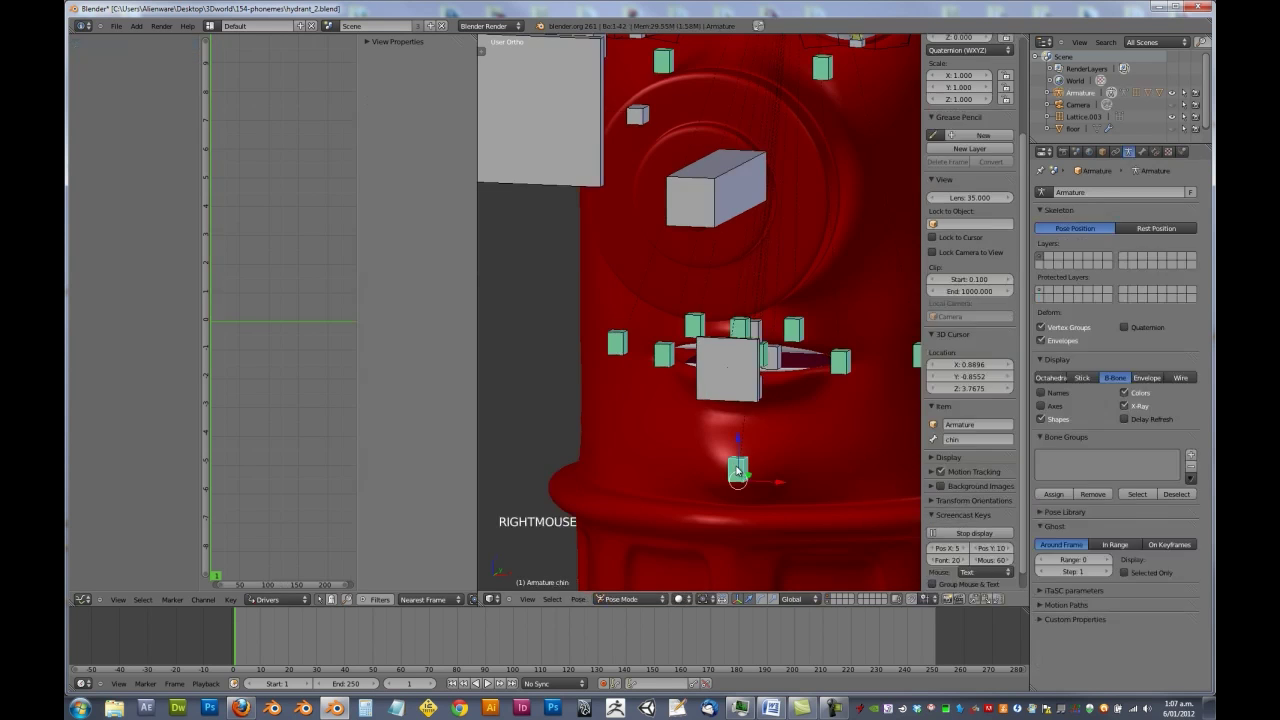
scroll(740, 468, "down", 1)
mouse_move(770, 451)
left_mouse_down()
mouse_move(845, 461)
mouse_move(730, 457)
mouse_move(791, 463)
mouse_move(748, 453)
left_mouse_up()
key("alt+g")
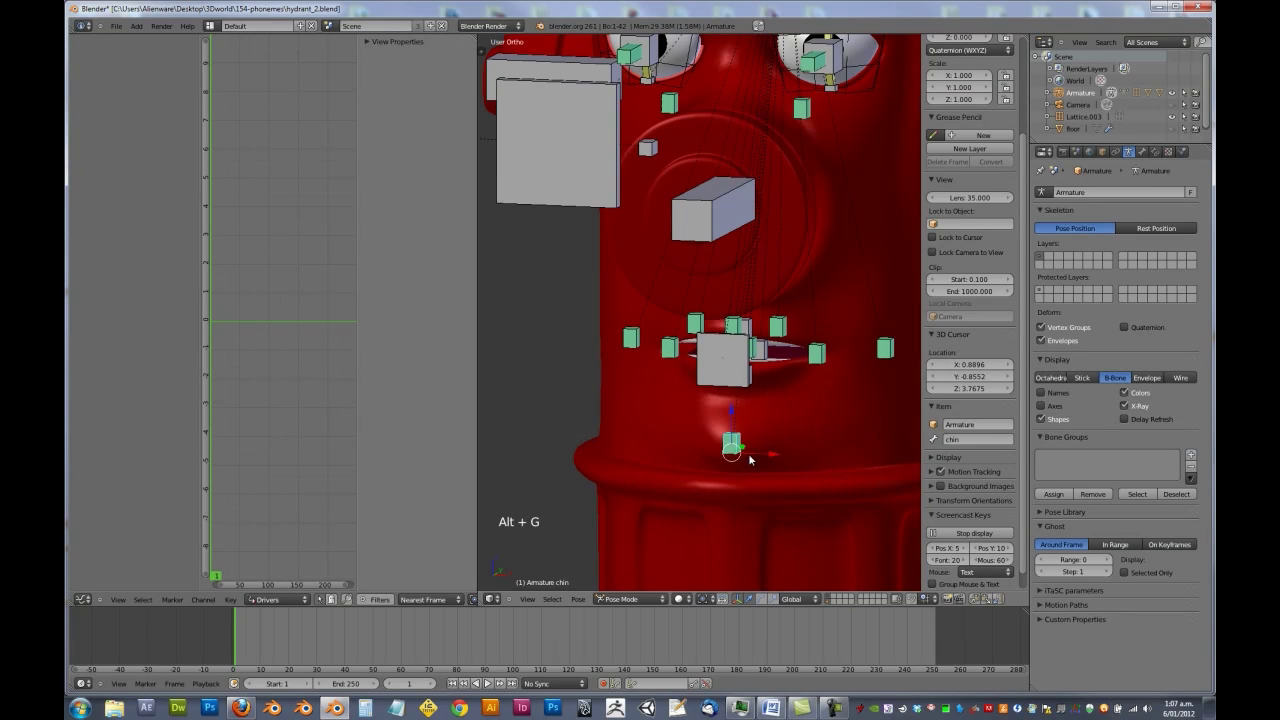
middle_click_drag(768, 429, 813, 437)
Copy the jaw_left driver to the jaw_right, jaw_down and jaw_up shape keys of the hydrant mesh.
right_click(815, 436)
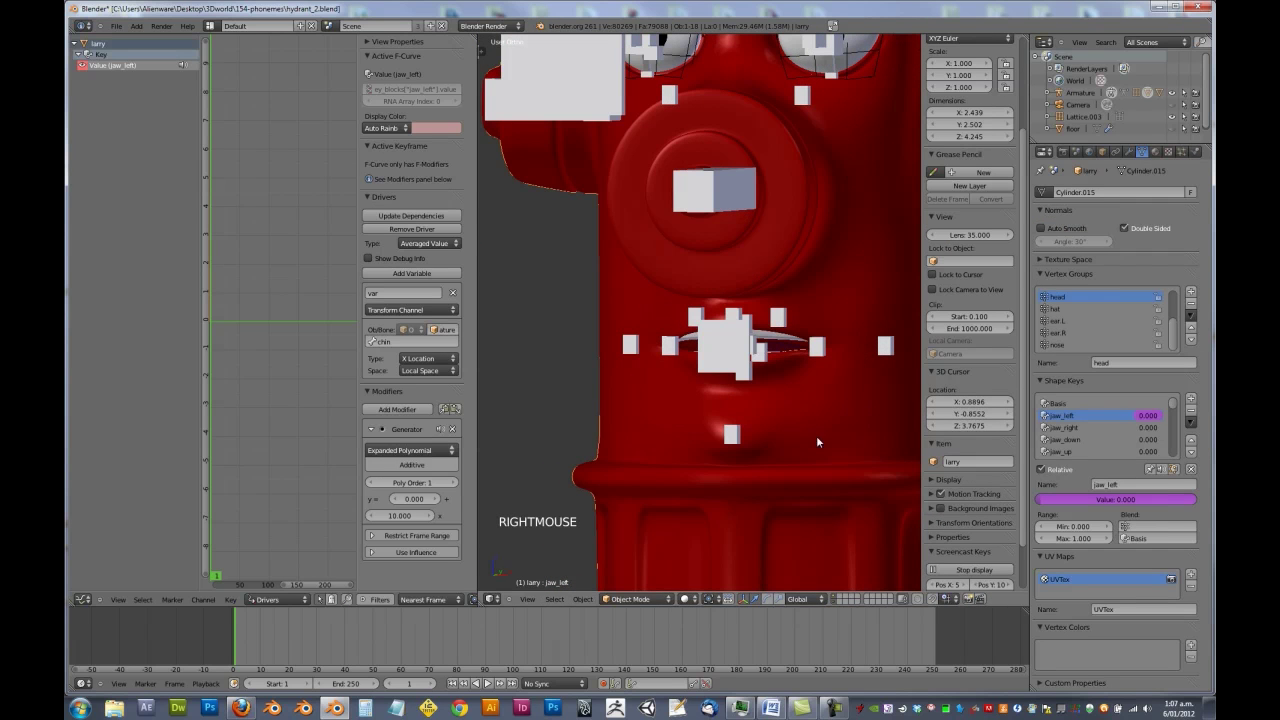
right_click(1150, 418)
left_click(1145, 433)
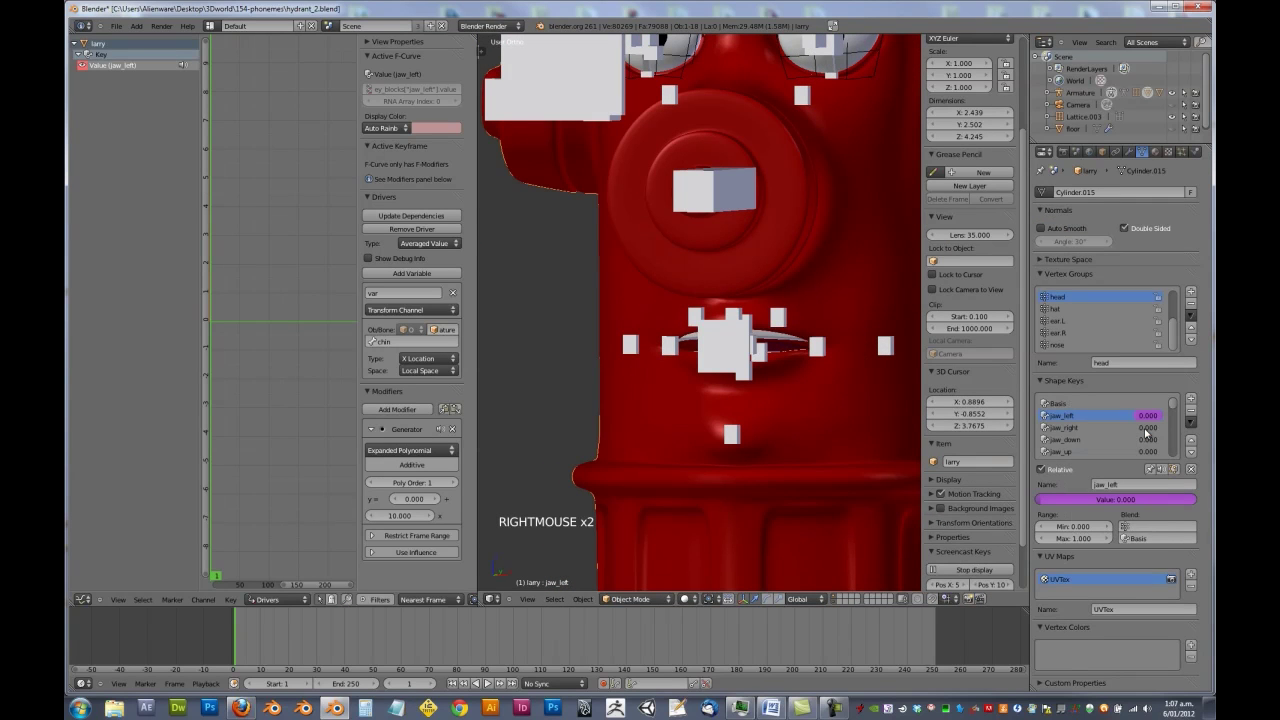
right_click(1143, 455)
left_click(1143, 457)
right_click(1152, 446)
left_click(1150, 445)
right_click(1150, 453)
left_click(1150, 457)
scroll(1150, 440, "down", 1)
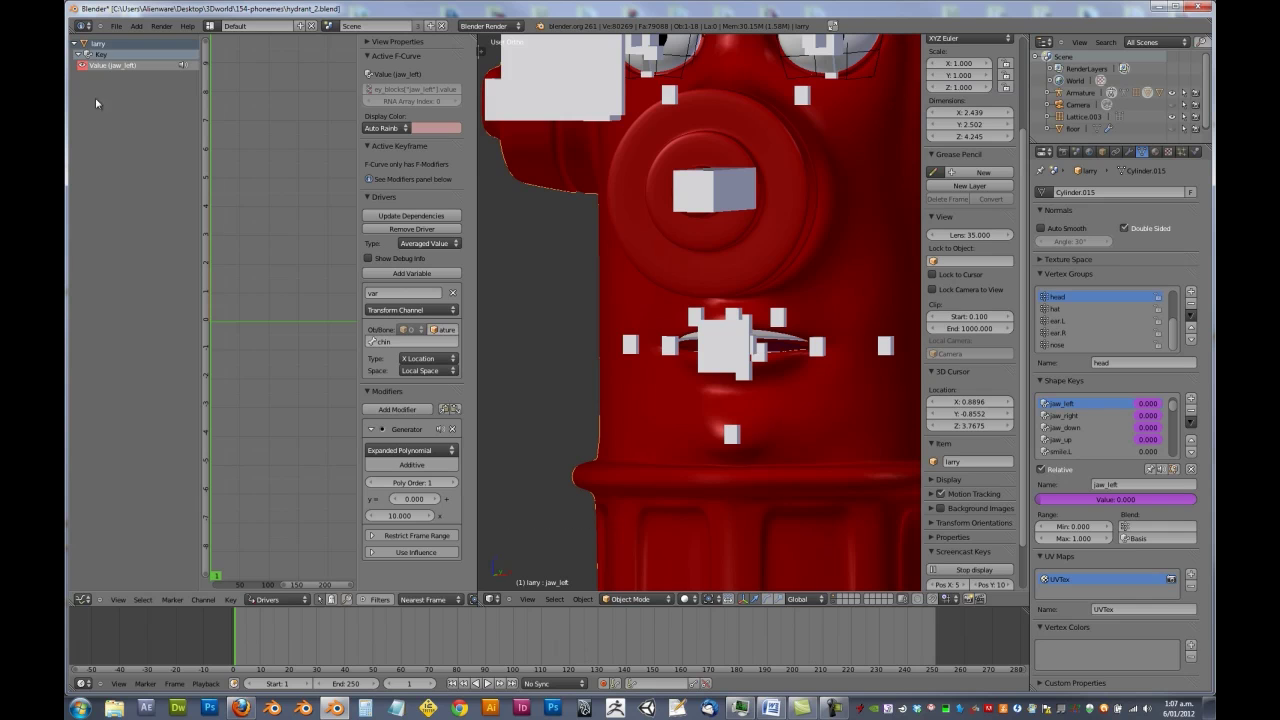
left_click(108, 127)
Set the jaw_right driver's x coefficient to -10, and test it by moving the chin bone and clearing its location.
left_click(119, 77)
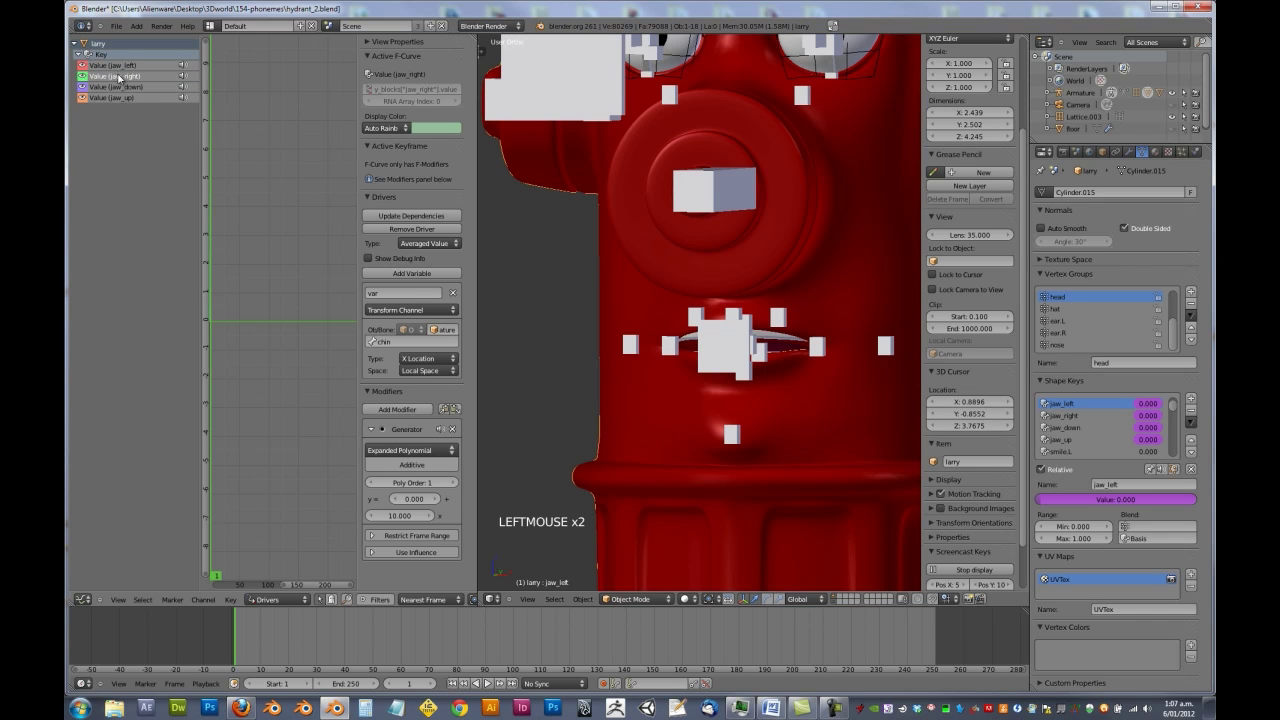
left_click(401, 517)
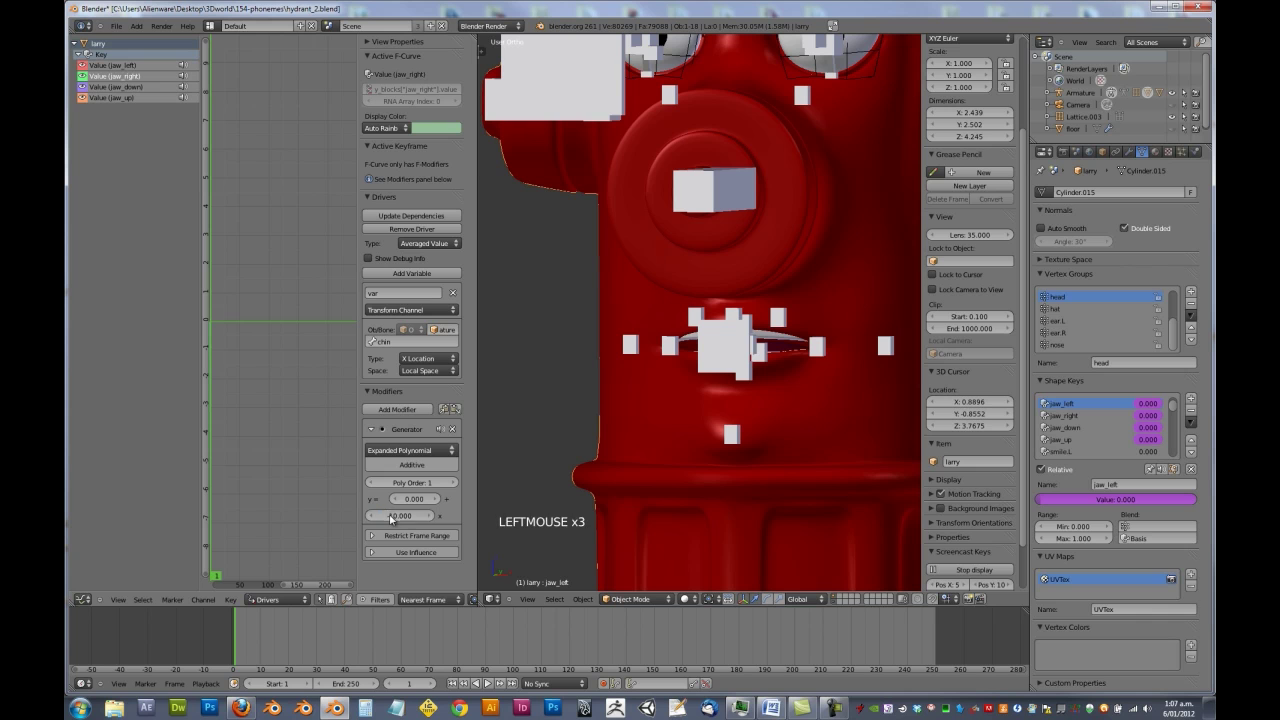
right_click(732, 437)
left_click_drag(765, 443, 735, 440)
key("alt+g")
Switch the hydrant's jaw_down driver to the chin's Y Location and set its x coefficient to -10.
right_click(783, 404)
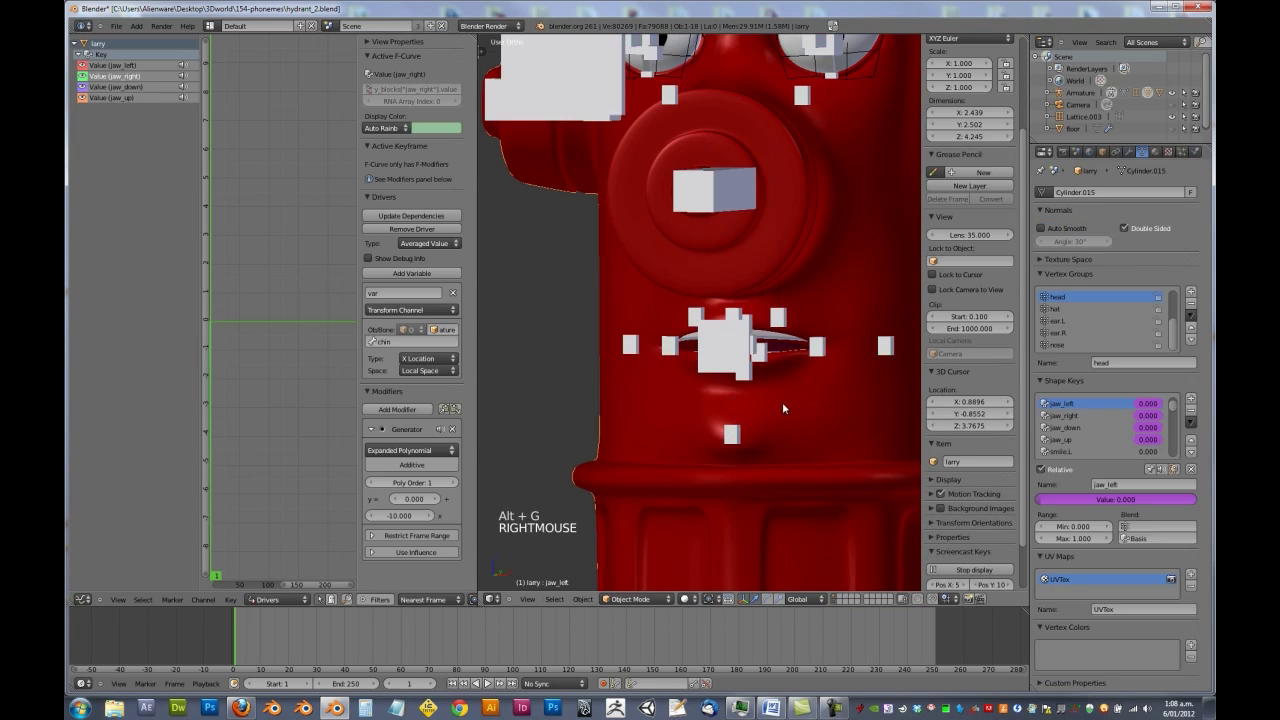
left_click(125, 87)
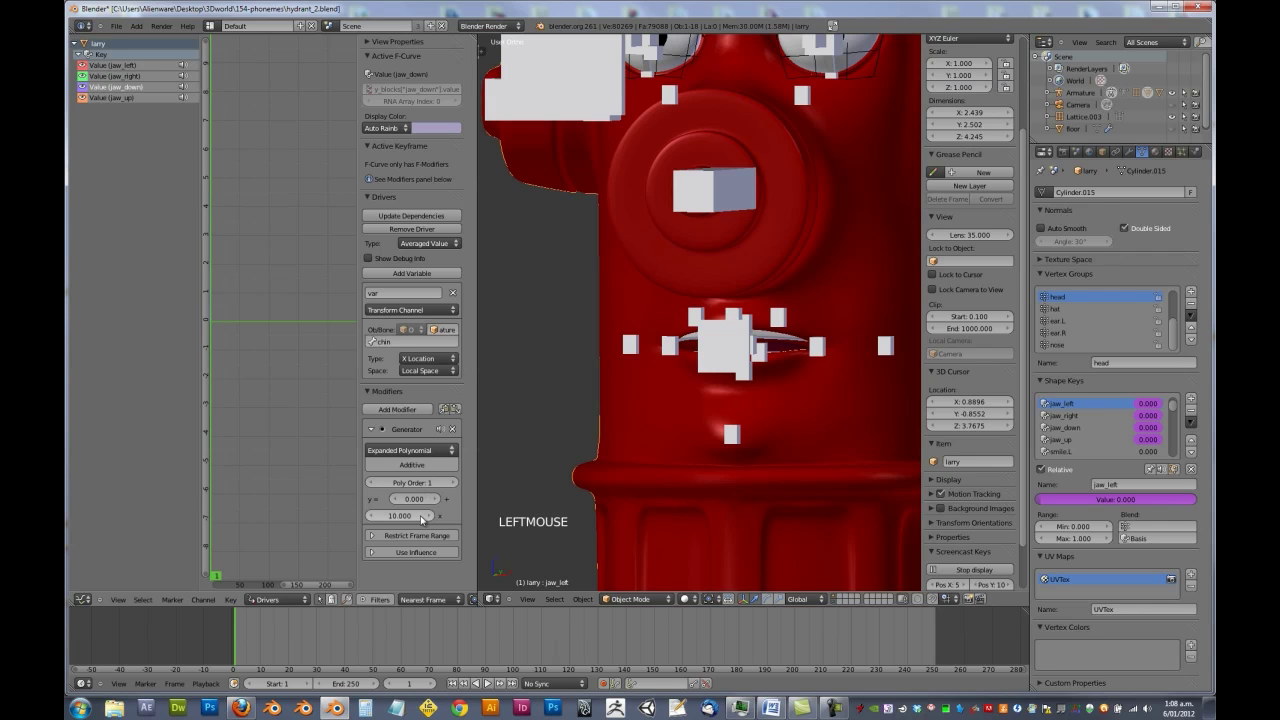
left_click(428, 358)
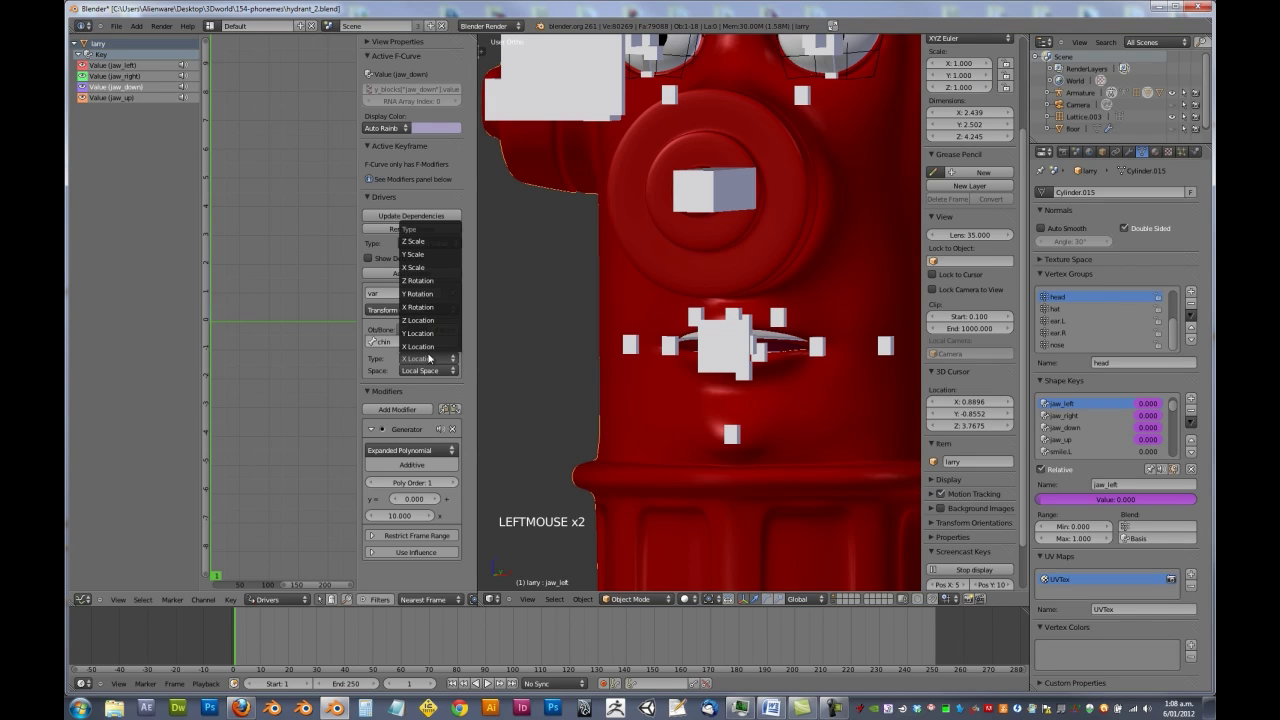
left_click(425, 333)
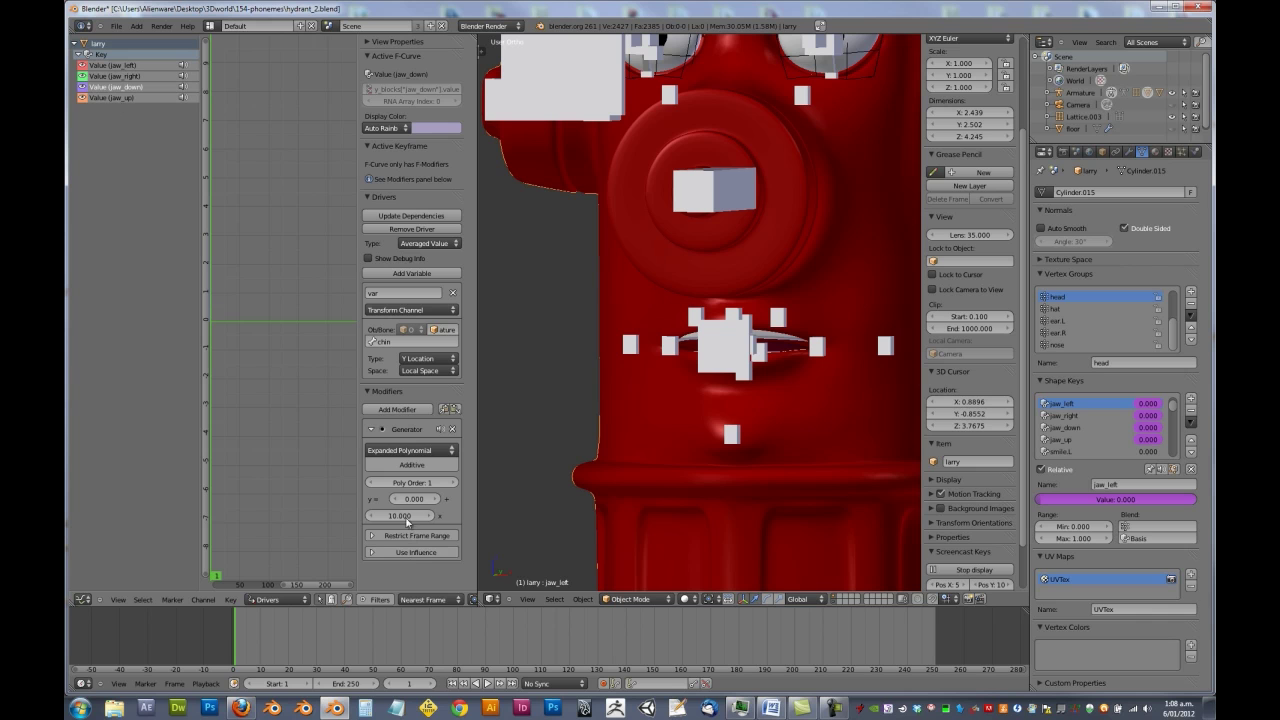
left_click(405, 518)
type("-10")
key("Return")
Switch the variable of the hydrant's jaw_up driver to the chin bone's Y Location.
left_click(124, 98)
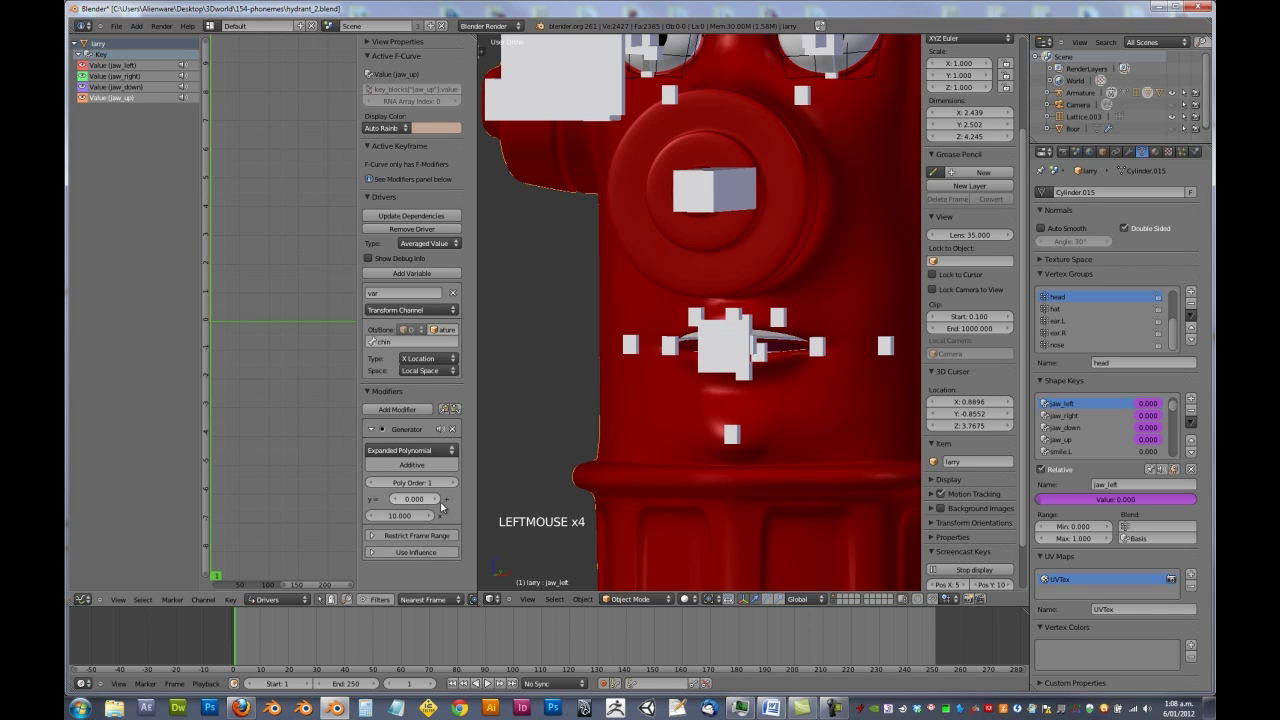
left_click(419, 361)
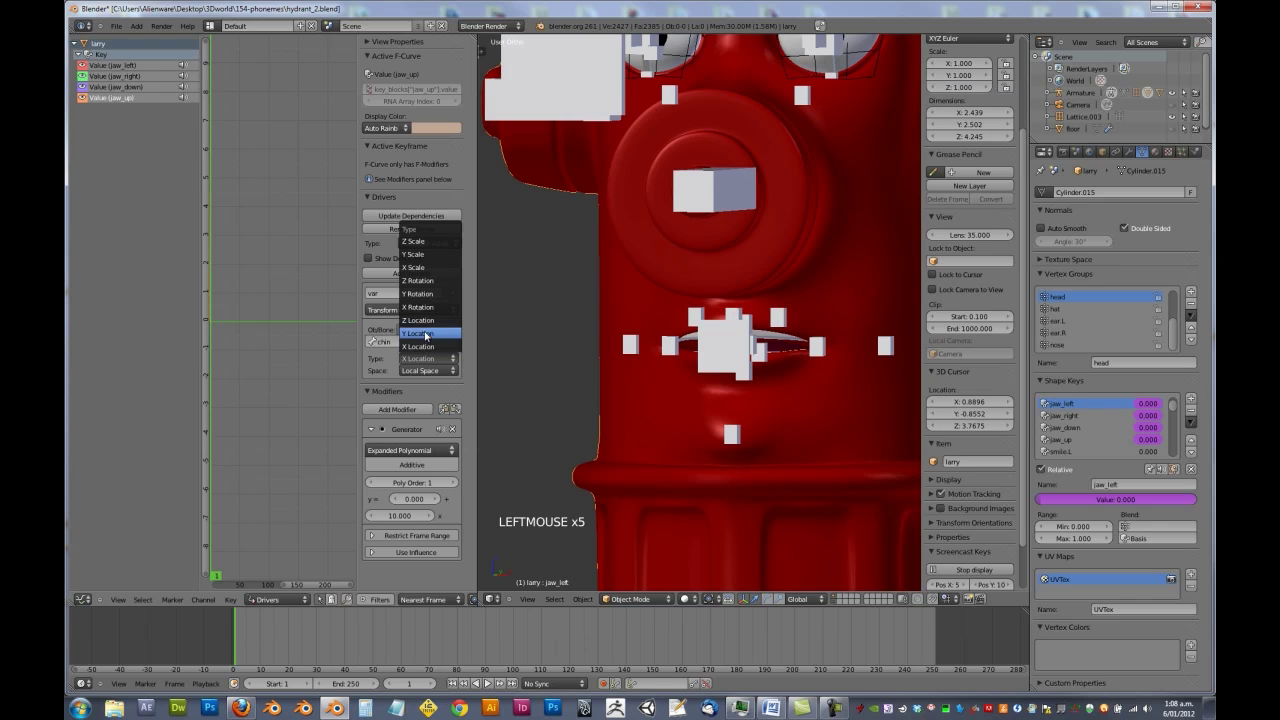
left_click(427, 335)
Test the jaw_down and jaw_up drivers by moving the chin bone down and up, and cancel the move.
right_click(729, 431)
key("g")
key("g")
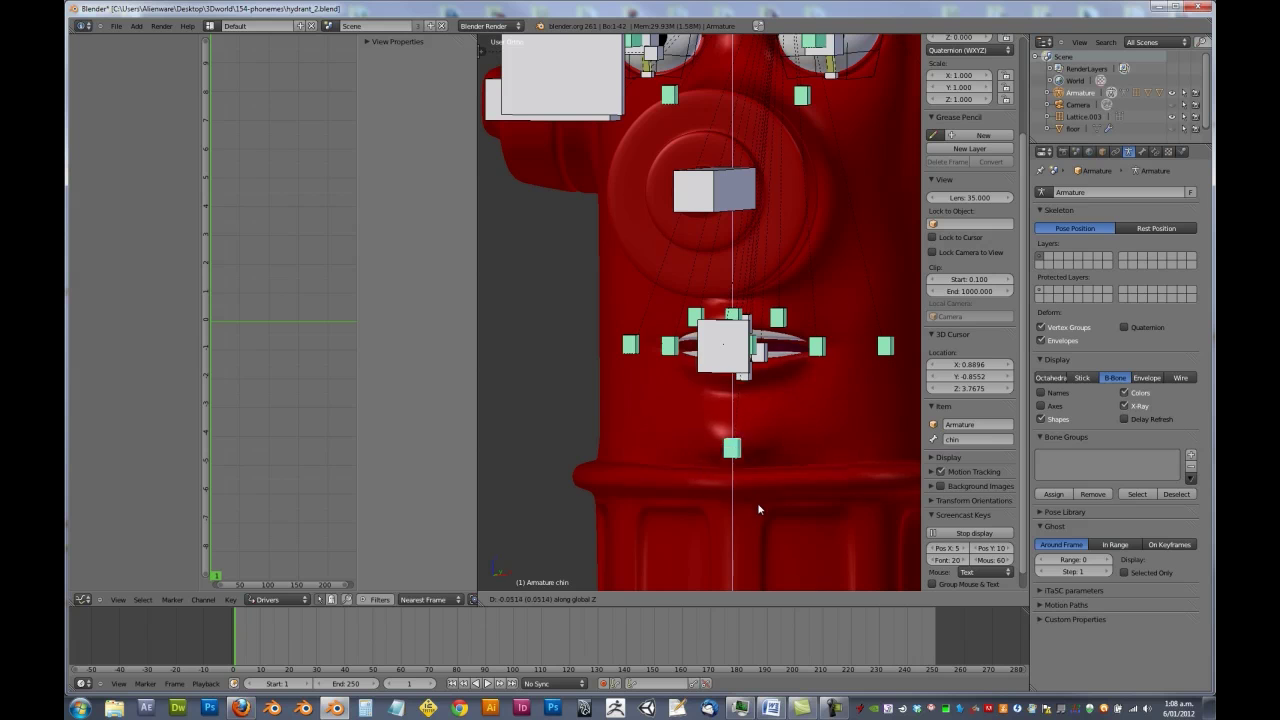
key("g")
key("g")
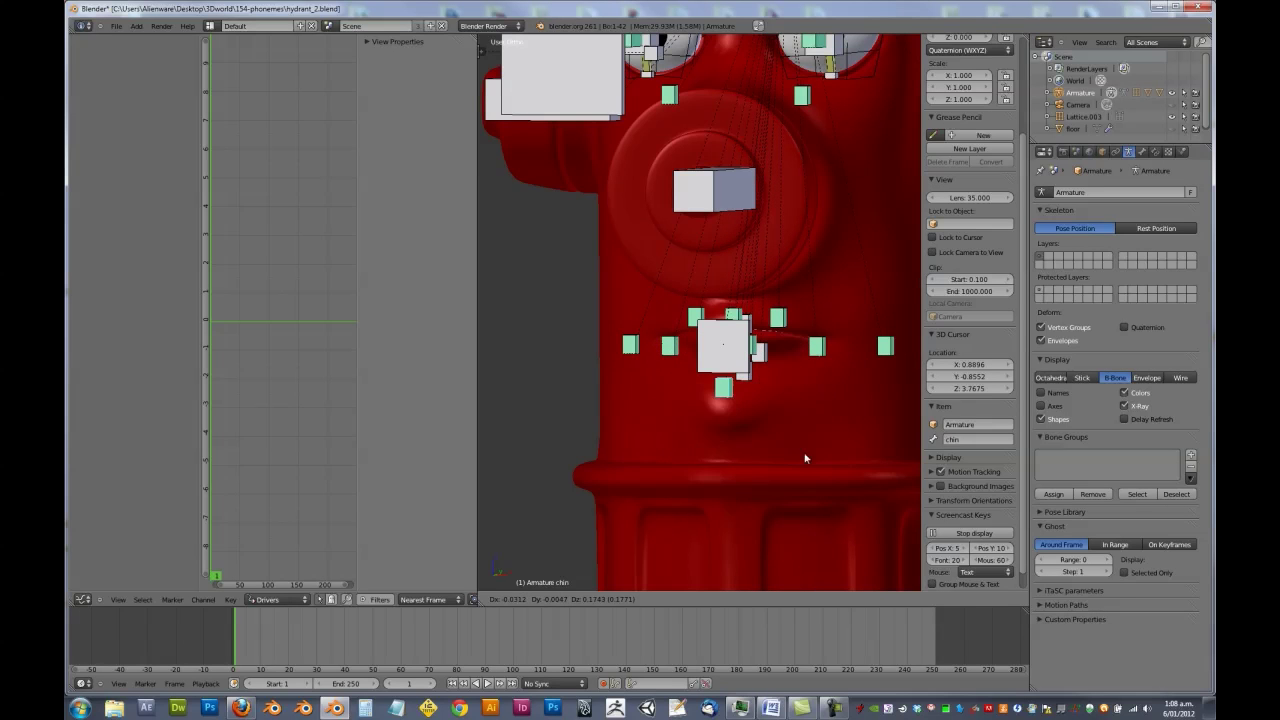
right_click(783, 517)
Check the chin bone's transform properties and look through the hydrant mesh's shape key list.
middle_click_drag(750, 434, 697, 423)
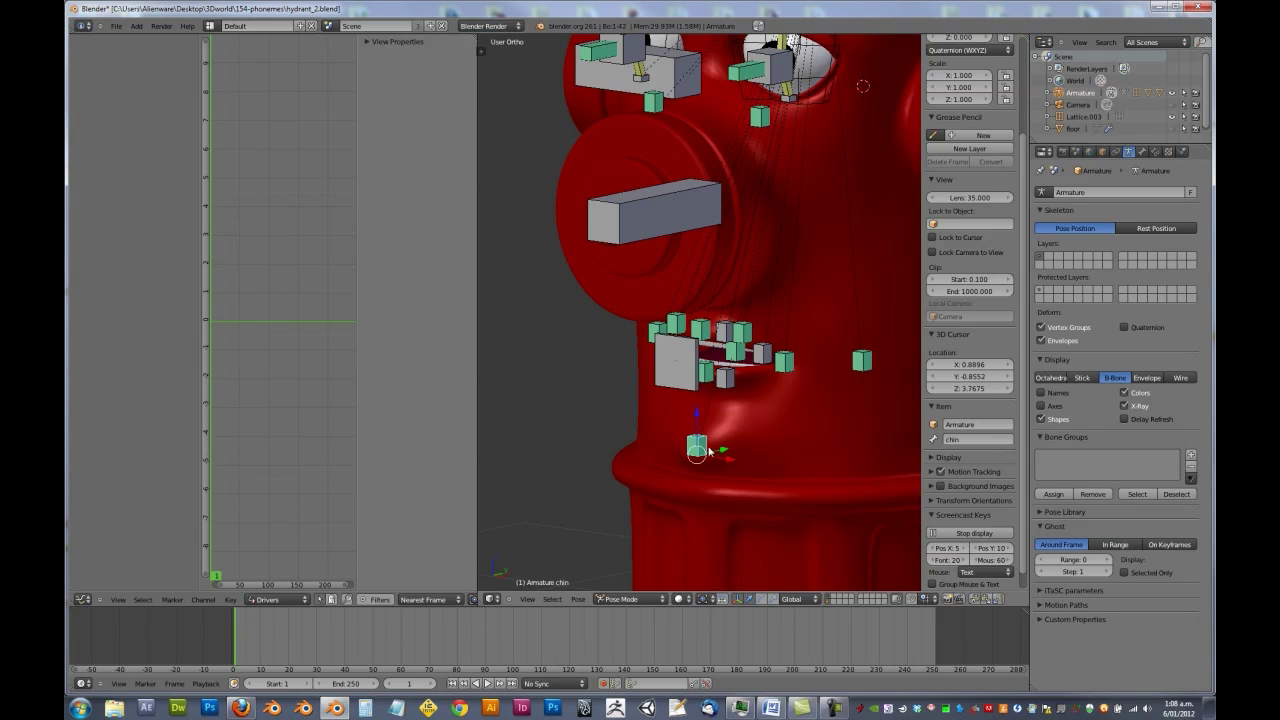
left_click(1143, 151)
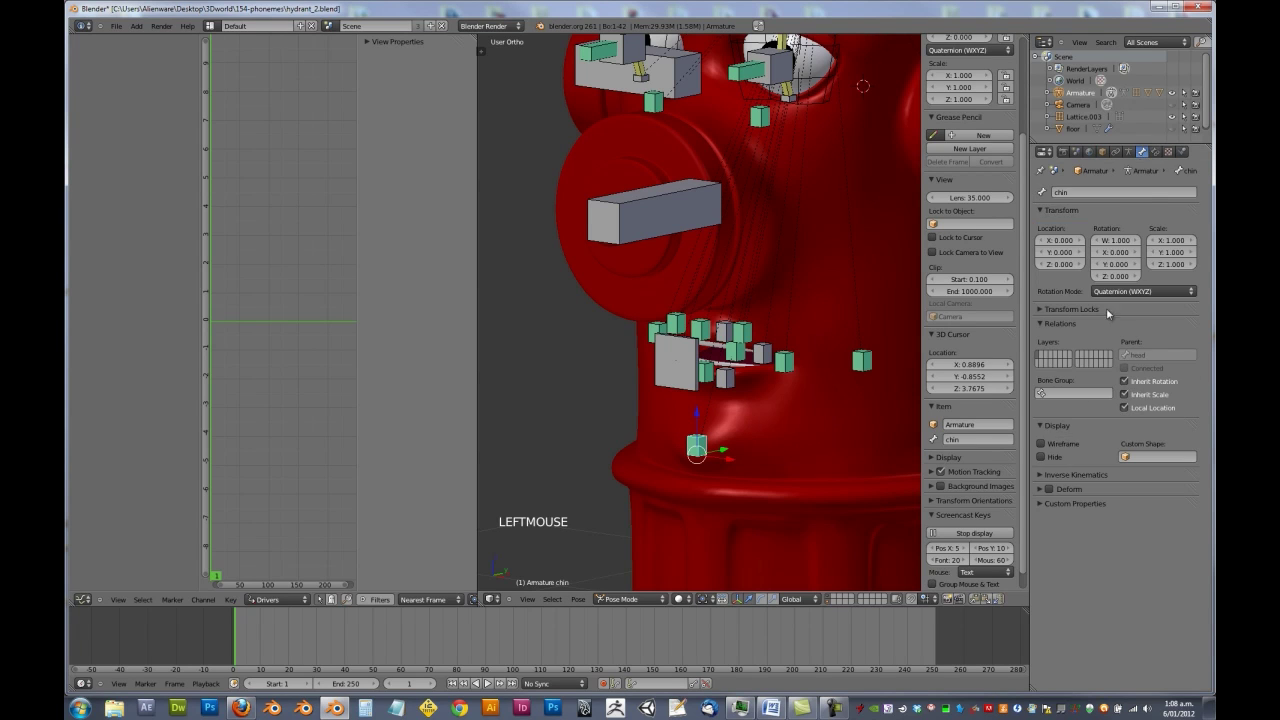
right_click(823, 400)
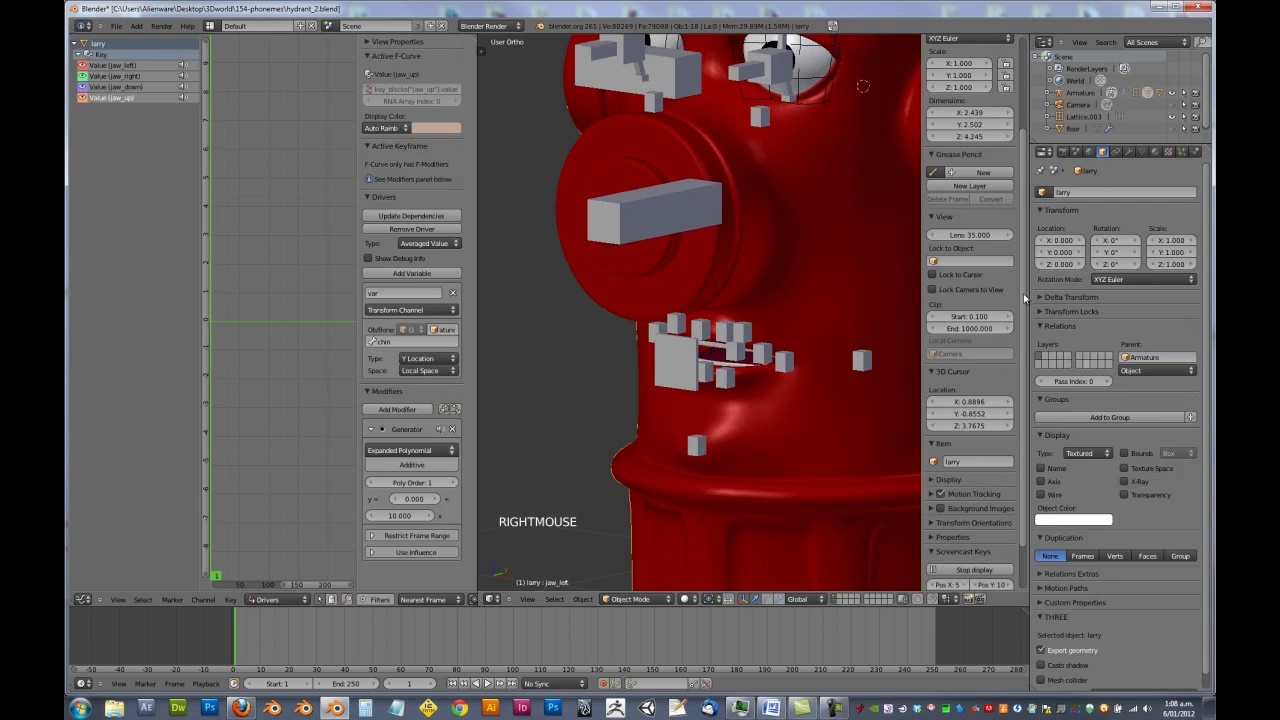
left_click(1142, 151)
scroll(1122, 439, "down", 7)
scroll(1122, 439, "up", 4)
scroll(1122, 439, "up", 1)
Examine the face control bones from several angles and review the transform types available for the jaw_up driver's variable.
middle_click_drag(777, 434, 748, 439)
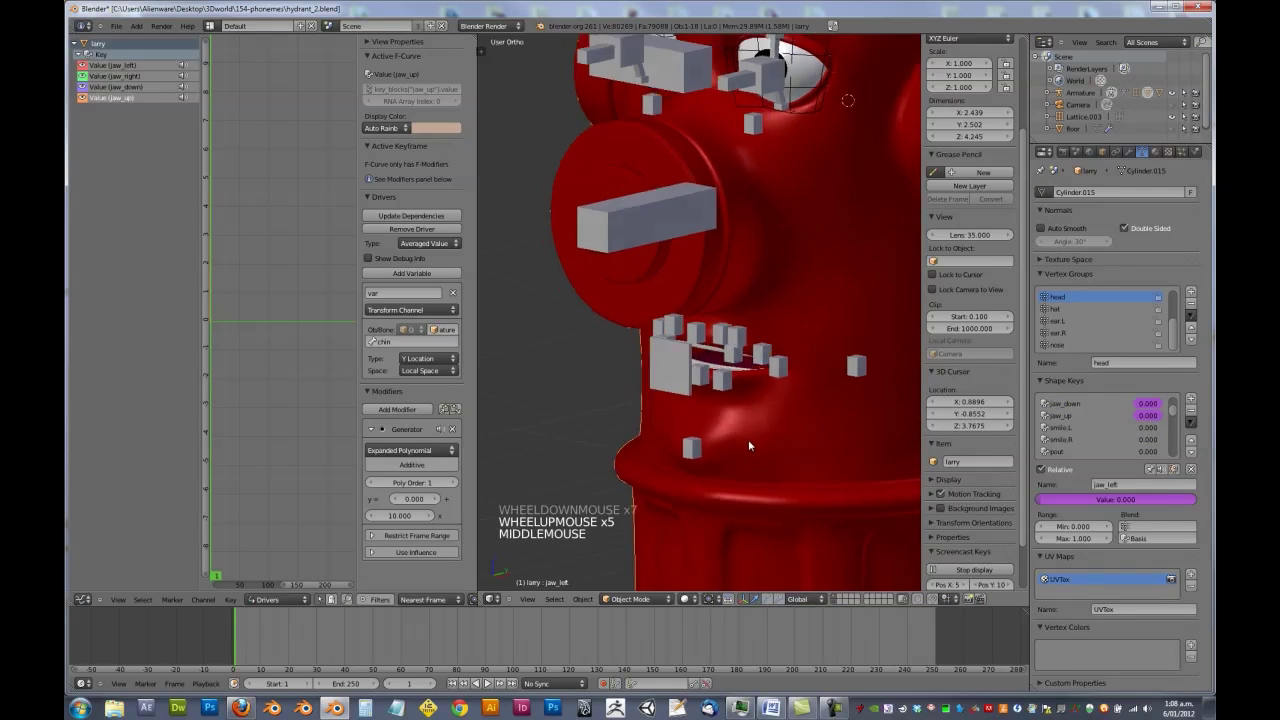
scroll(747, 438, "up", 3)
scroll(747, 438, "up", 1)
scroll(712, 440, "down", 5)
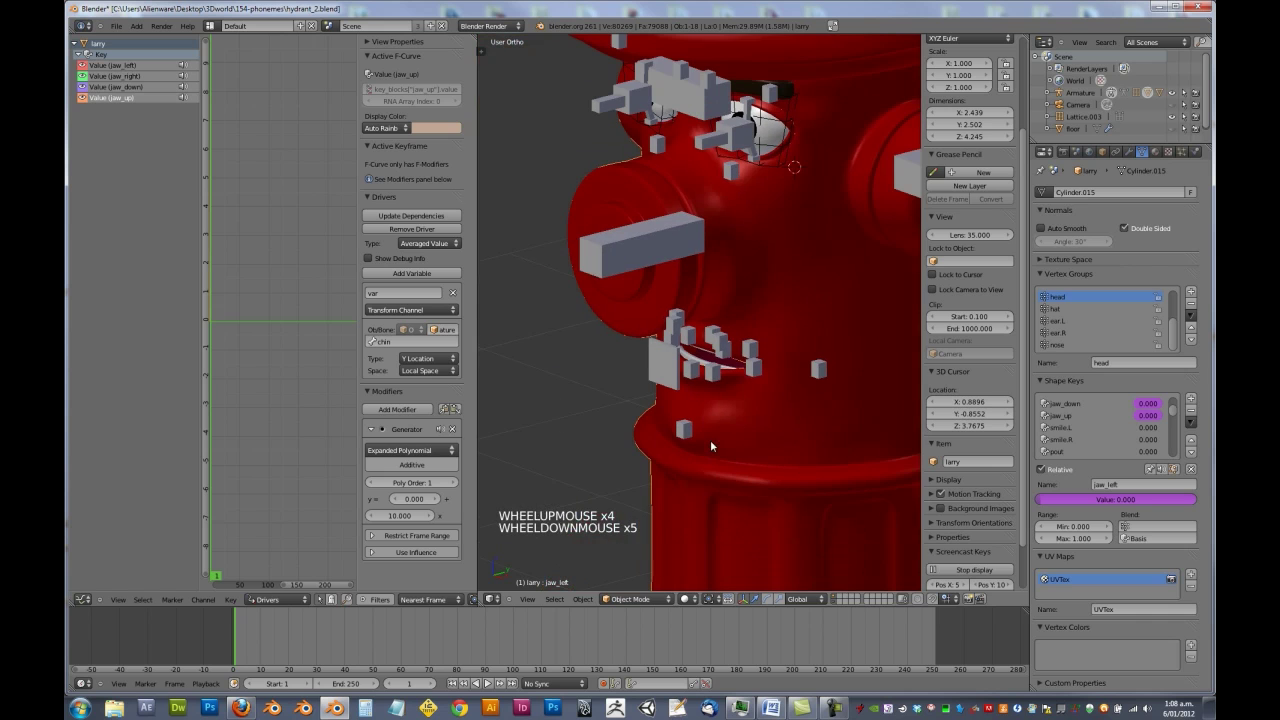
middle_click_drag(720, 420, 724, 413)
middle_click_drag(754, 83, 770, 70)
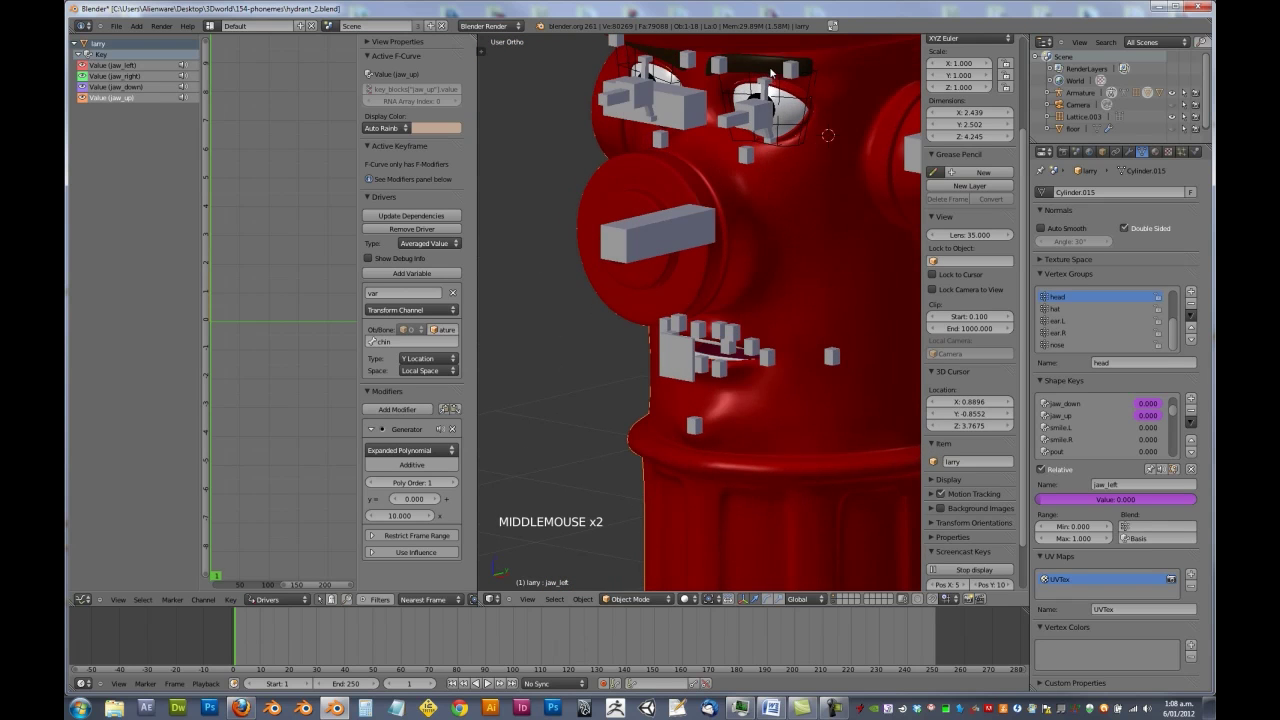
scroll(752, 248, "down", 2)
middle_click_drag(750, 250, 728, 427)
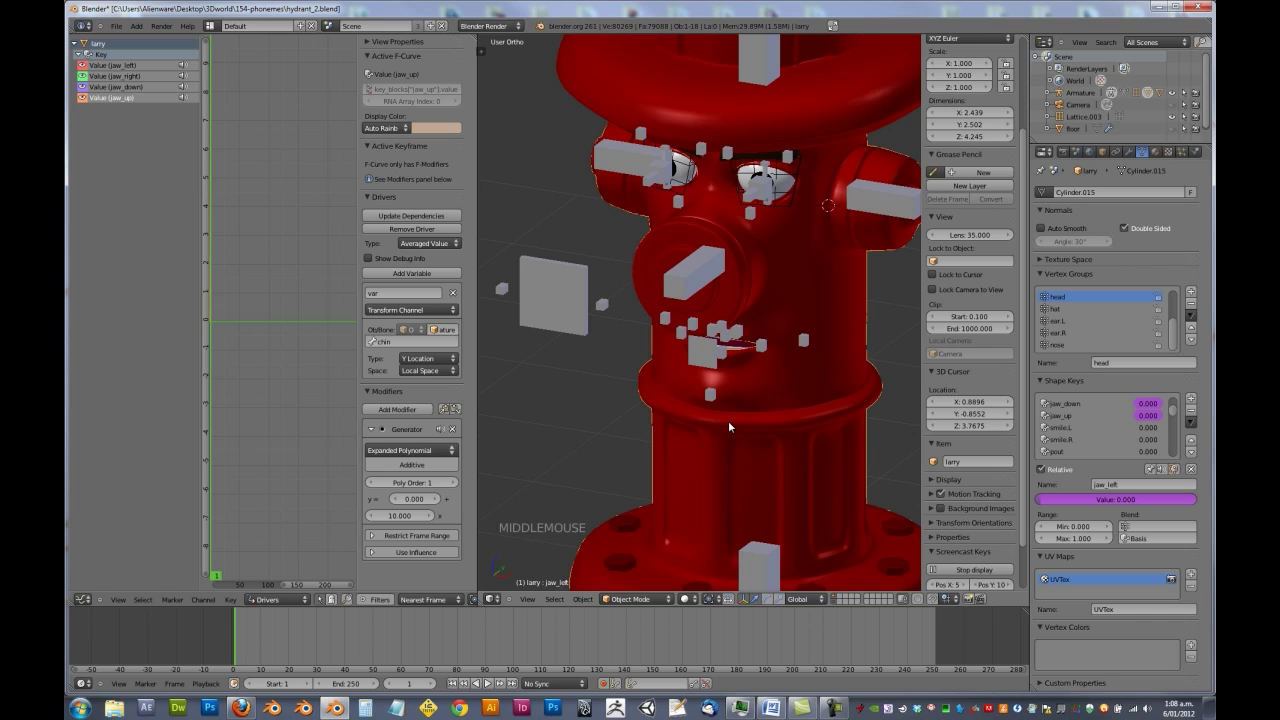
middle_click_drag(716, 431, 688, 424)
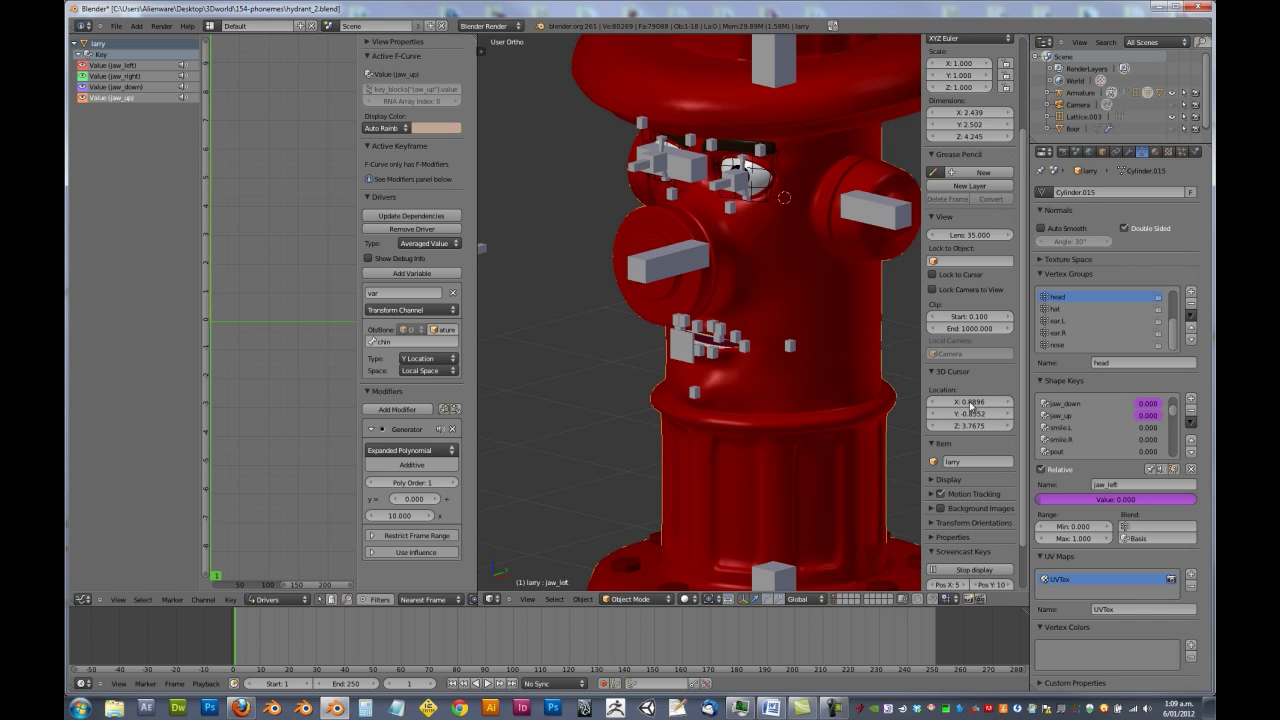
left_click(430, 360)
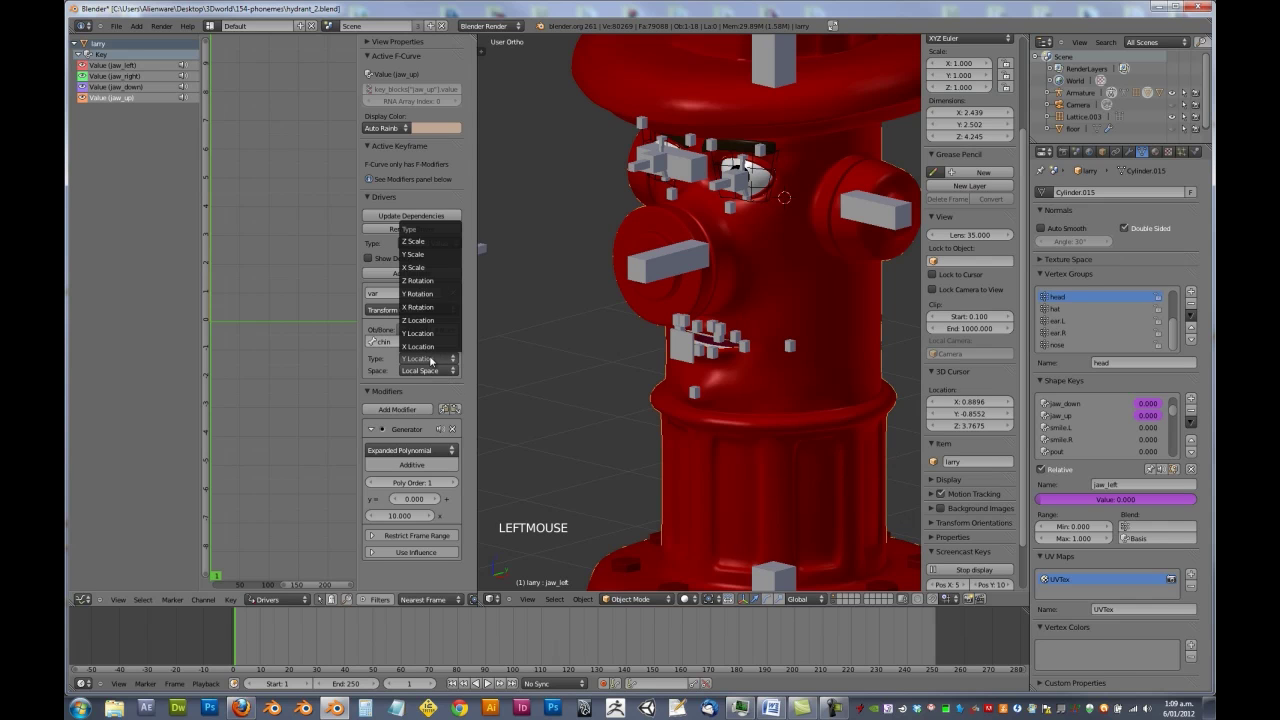
left_click(430, 361)
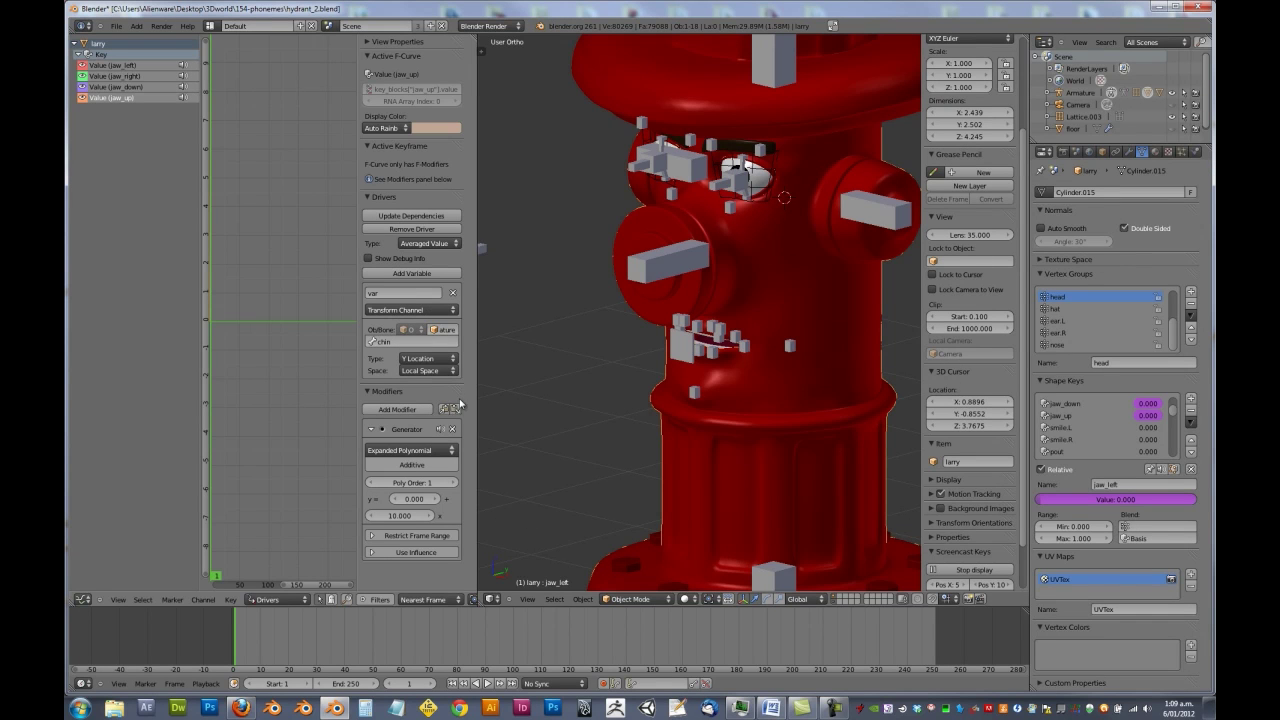
Test the jaw drivers together by moving the chin bone diagonally in the front of the face, and cancel the move.
middle_click_drag(697, 370, 704, 433)
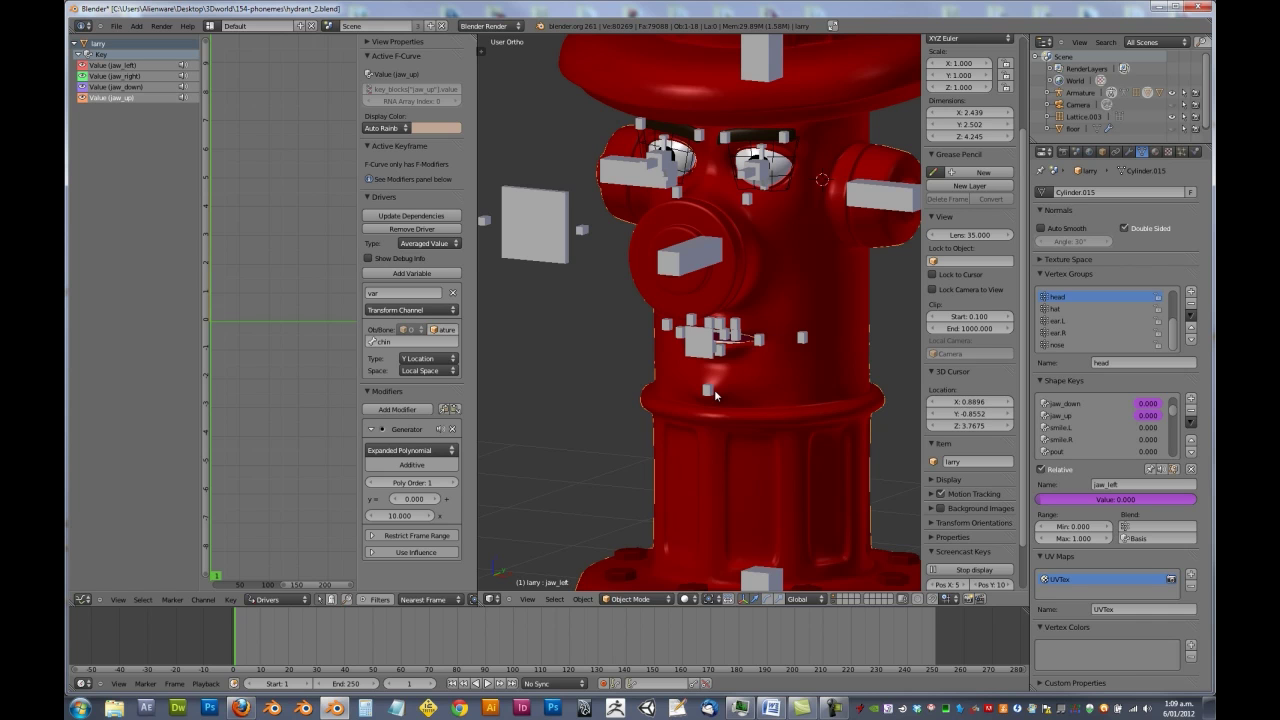
middle_click_drag(678, 431, 645, 409)
scroll(645, 409, "down", 3)
middle_click(661, 428)
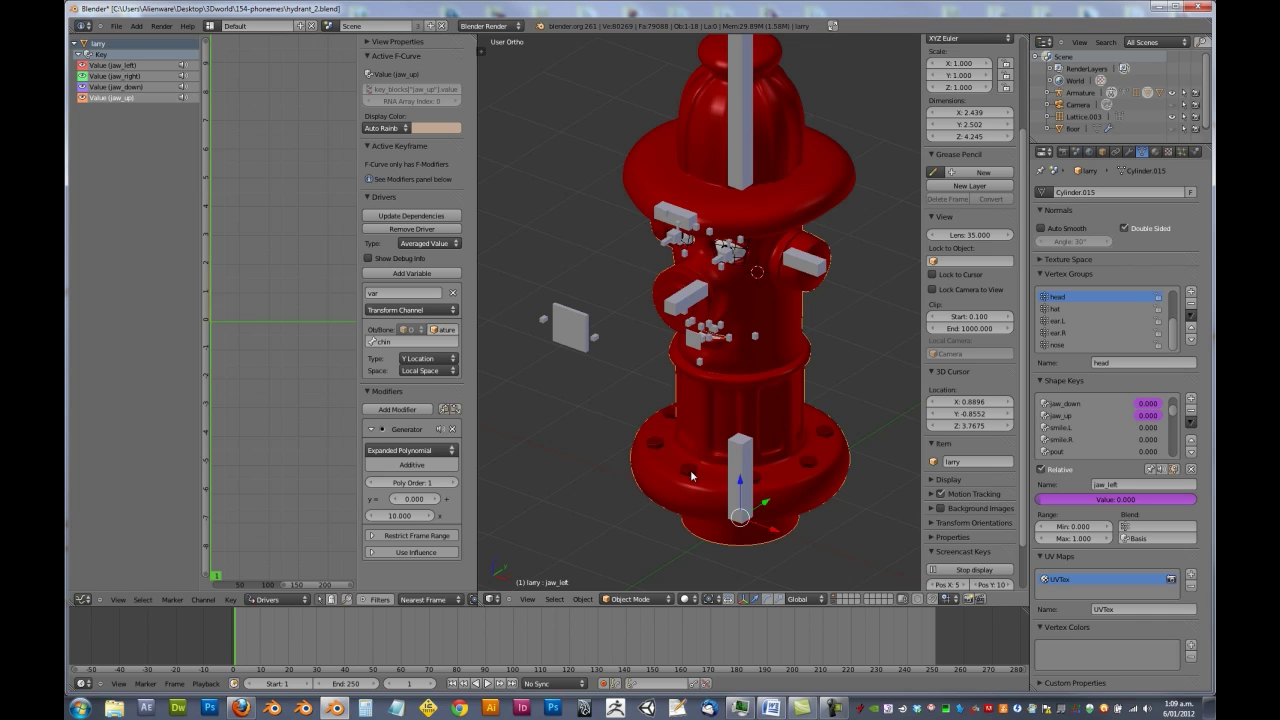
middle_click_drag(716, 489, 702, 370)
scroll(739, 380, "up", 6)
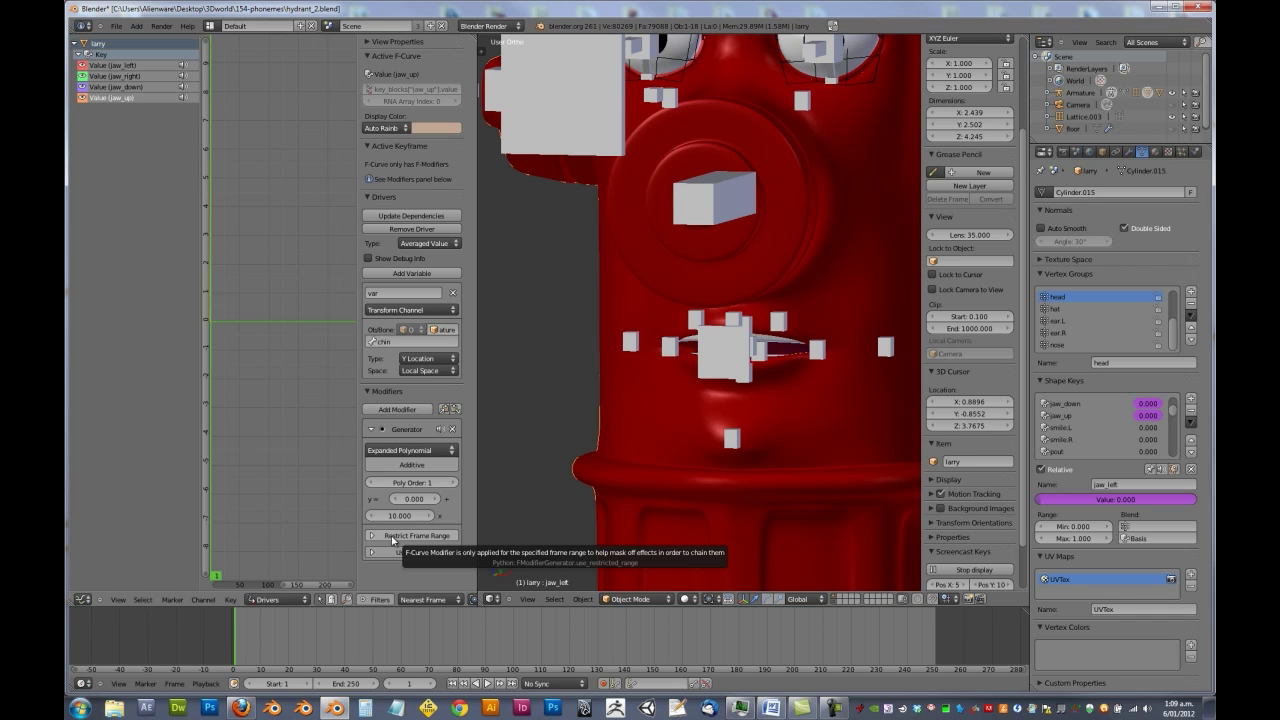
right_click(732, 440)
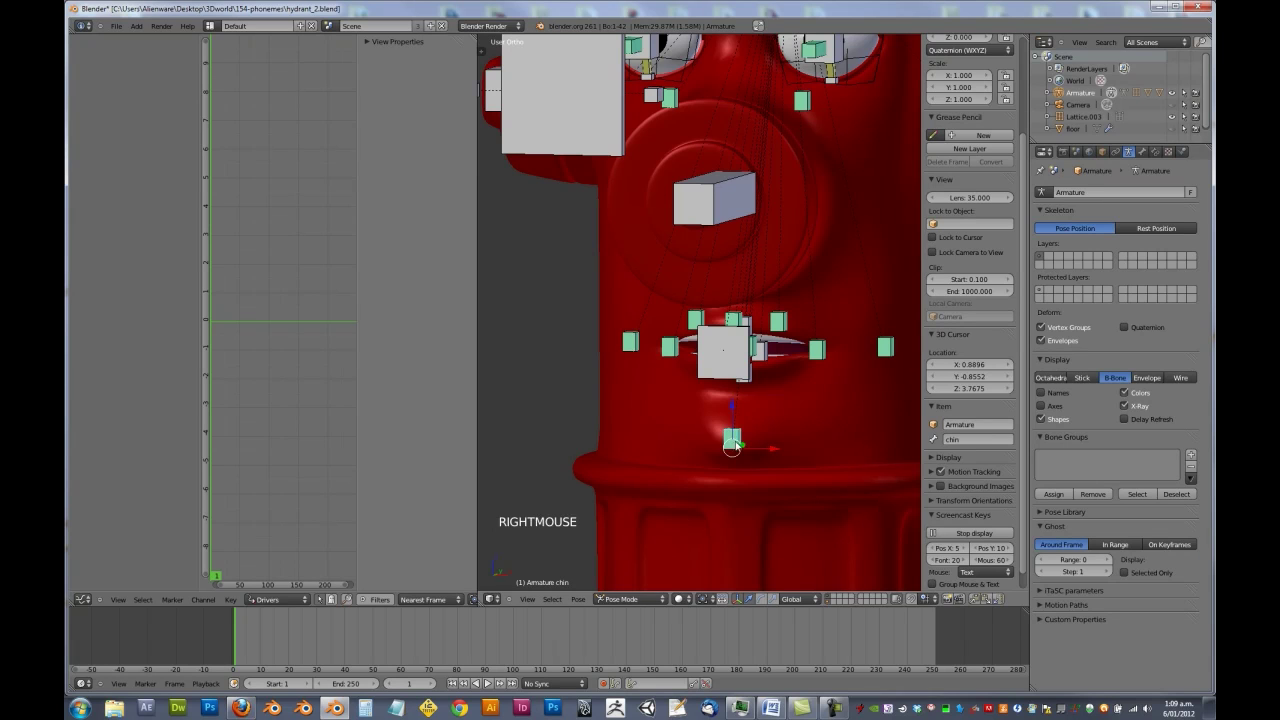
key("g")
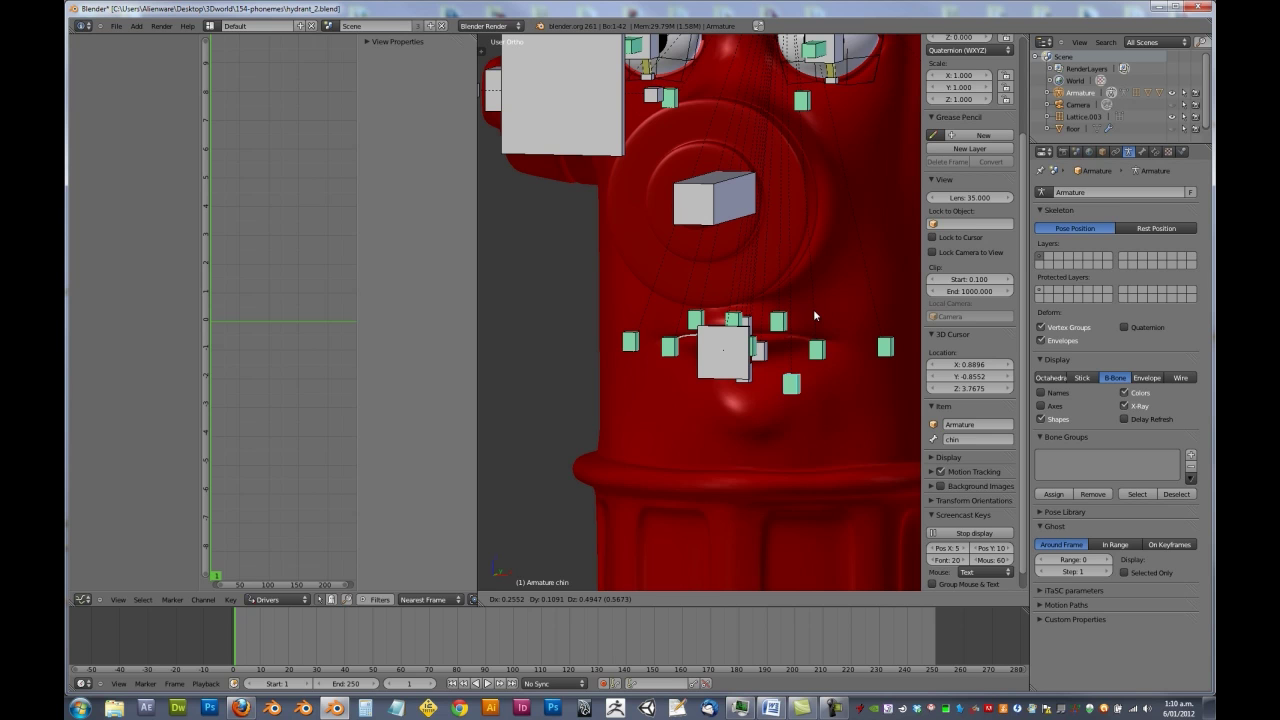
right_click(748, 467)
Select the hydrant mesh to show its drivers, and test them by moving several face control bones, cancelling each move.
middle_click_drag(691, 461, 874, 414)
right_click(822, 432)
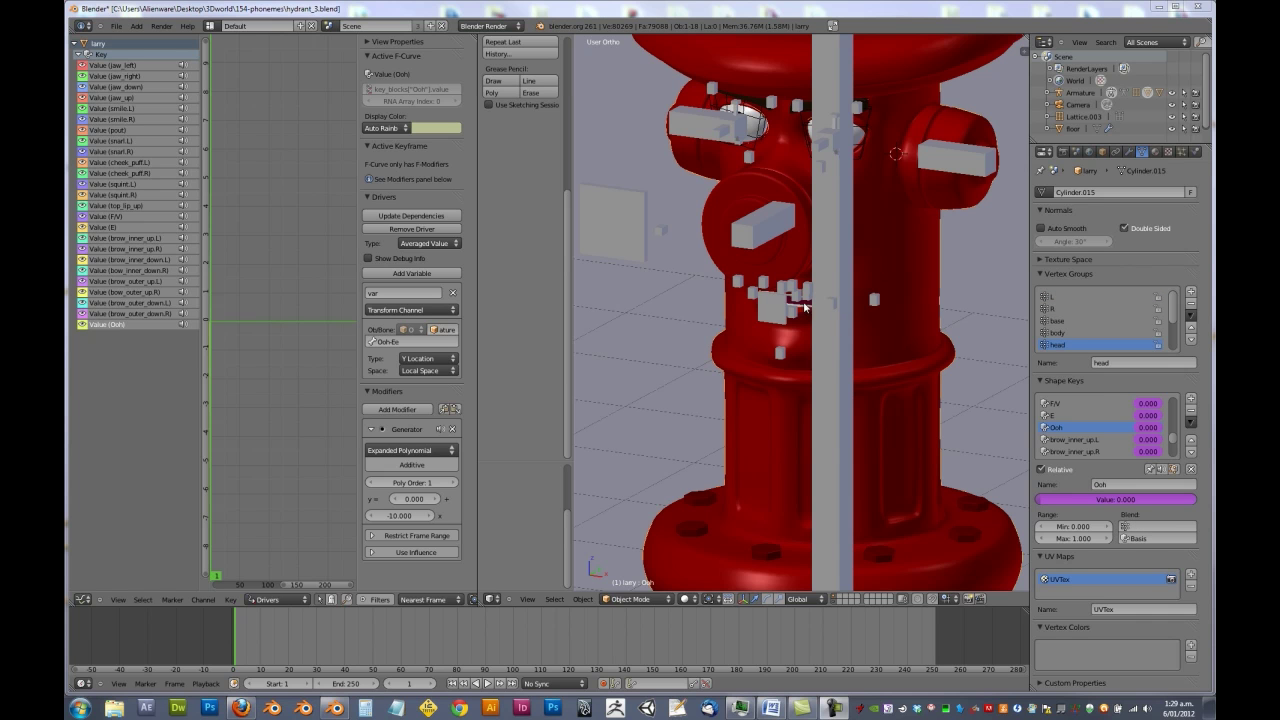
middle_click_drag(778, 352, 754, 334)
scroll(814, 330, "up", 3)
right_click(780, 328)
key("g")
right_click(741, 314)
right_click(741, 314)
key("g")
key("g")
key("g")
right_click(831, 280)
right_click(852, 298)
key("g")
right_click(858, 242)
Select the eyebrow_outer.L bone in front view and set the armature's display type to Wire.
middle_click_drag(858, 240, 840, 185, "shift")
right_click(848, 187)
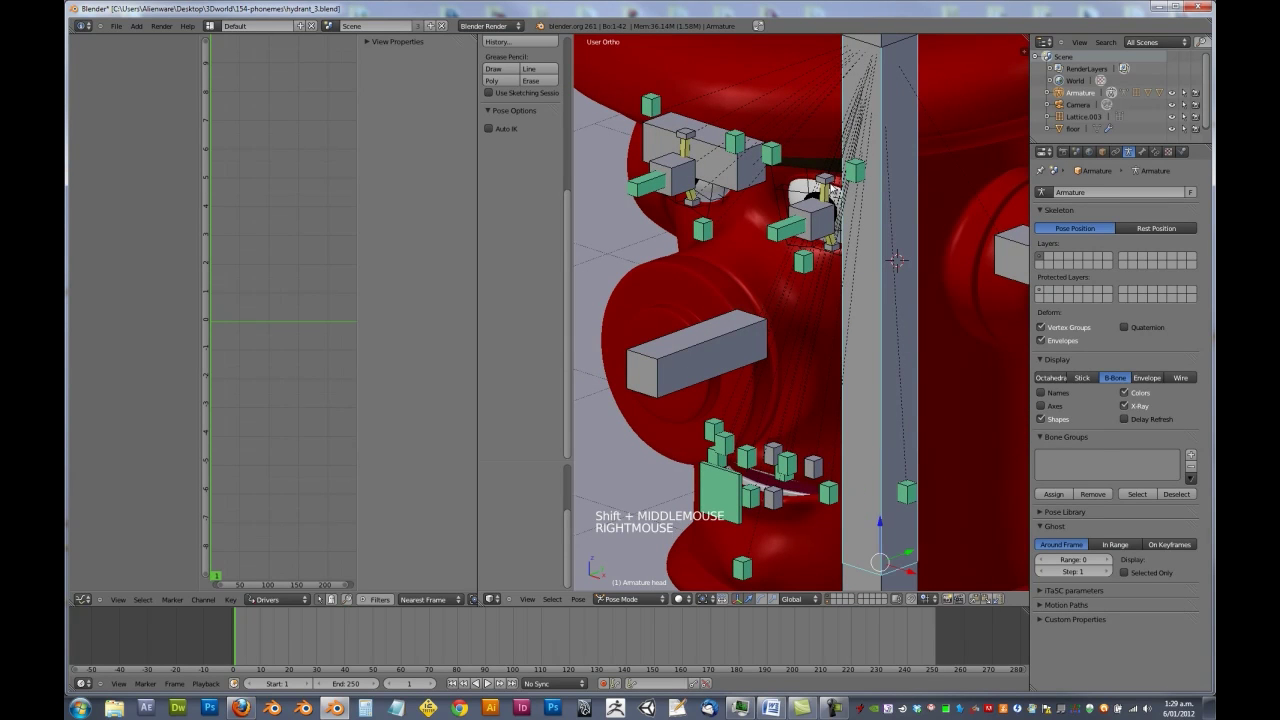
key("KP_Decimal")
key("KP_1")
key("a")
key("a")
right_click(929, 113)
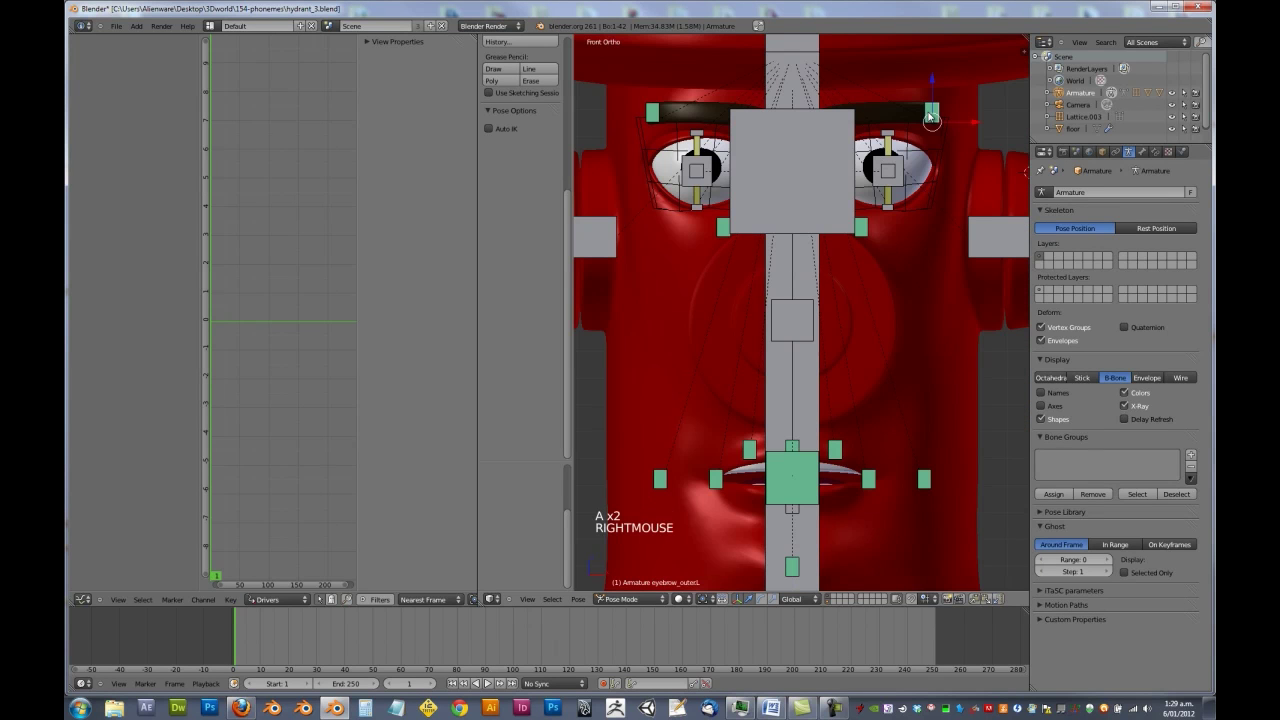
left_click(1102, 151)
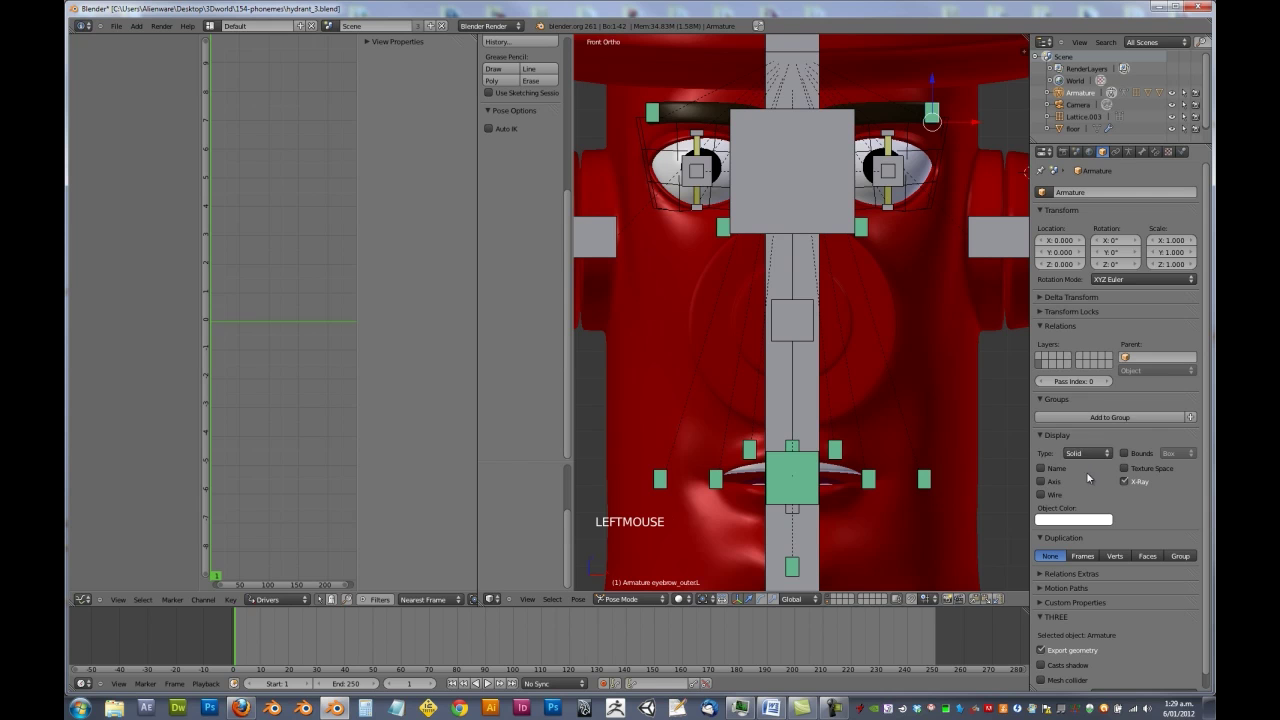
left_click(1087, 453)
left_click(1087, 440)
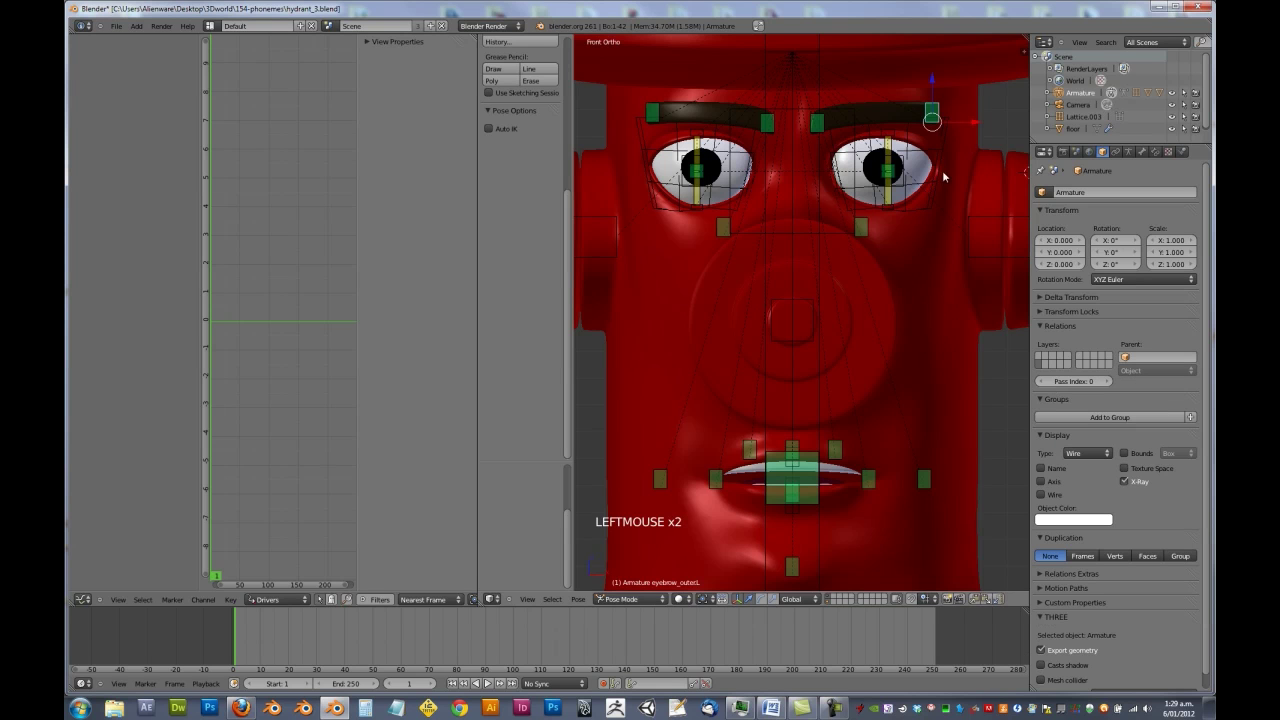
Test the eyebrow drivers by moving the outer left and both inner eyebrow bones in turn, cancelling each move.
key("g")
right_click(943, 114)
right_click(814, 121)
key("g")
right_click(782, 125)
right_click(772, 122)
key("g")
right_click(778, 137)
right_click(932, 117)
key("g")
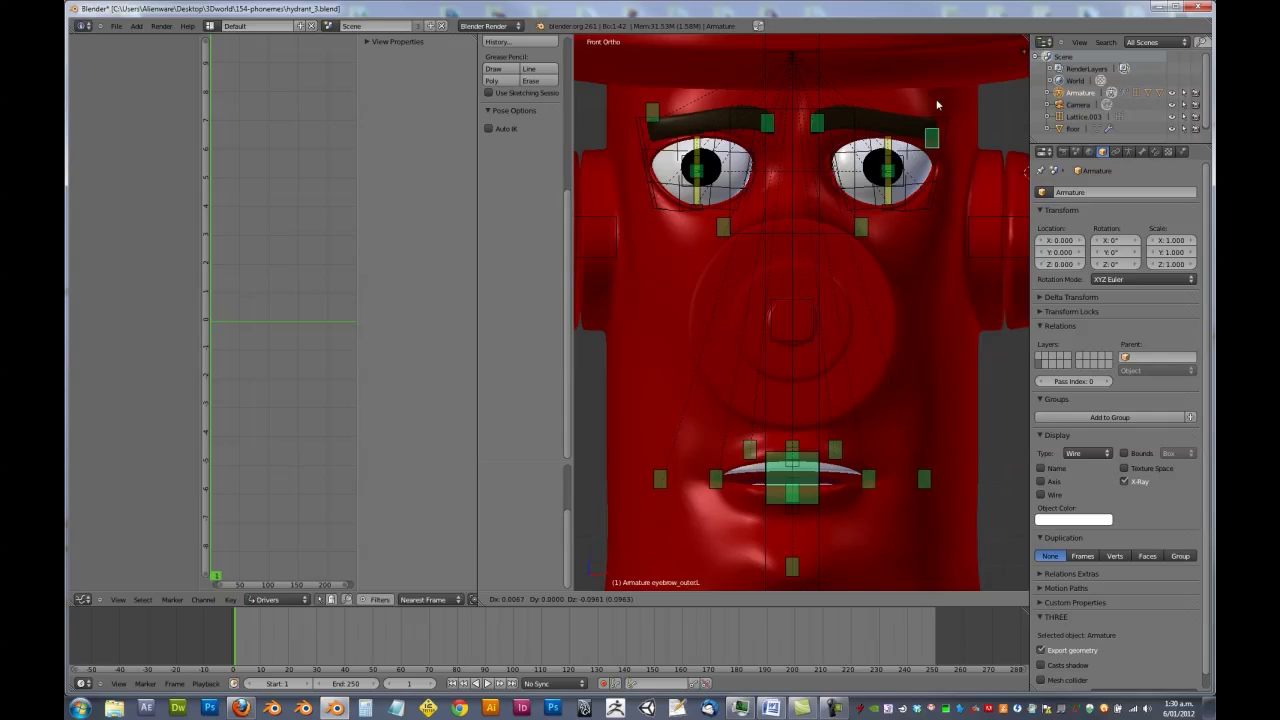
right_click(948, 124)
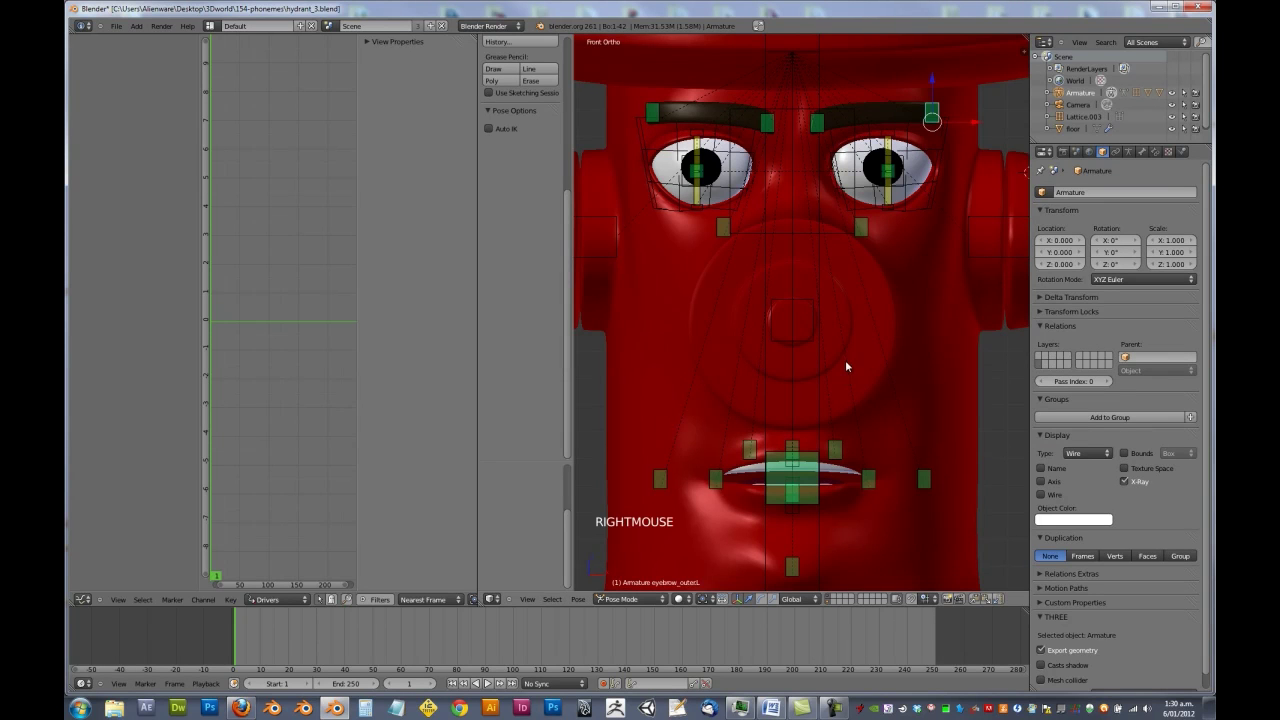
Review the eyebrow mesh's inner and outer, up and down drivers, checking each one's bone, transform type and coefficient.
right_click(880, 113)
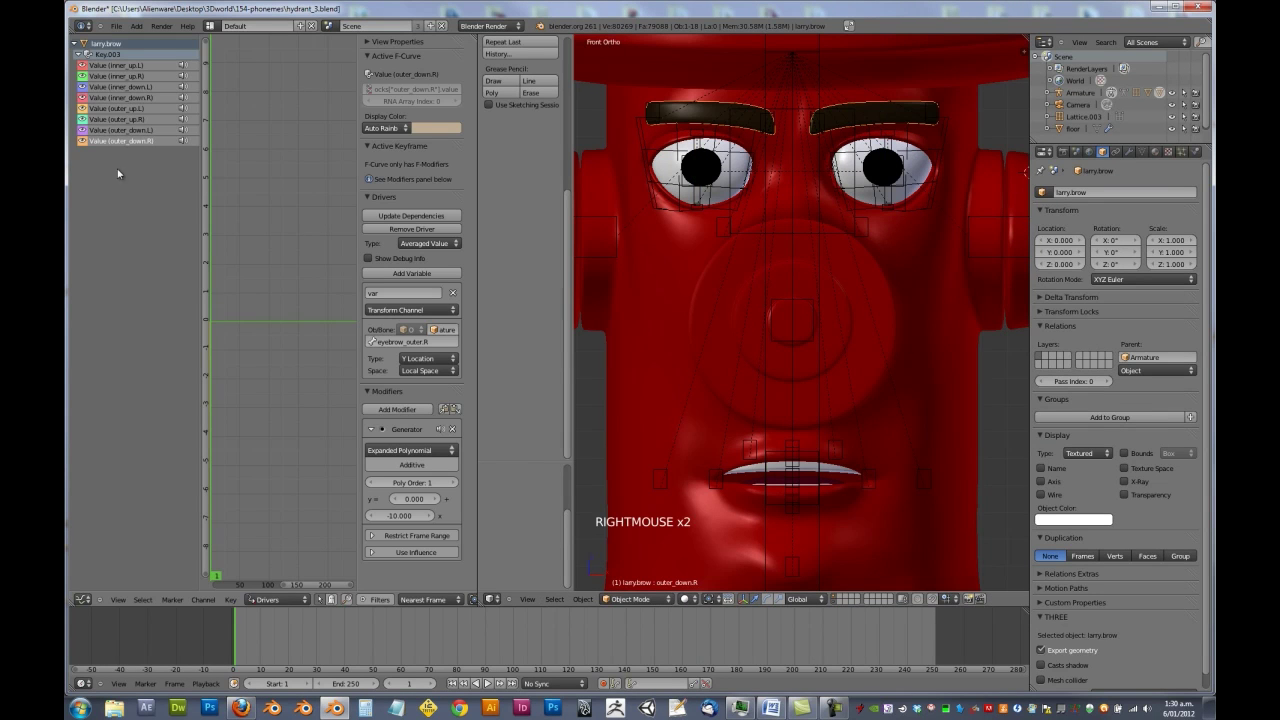
left_click(116, 131)
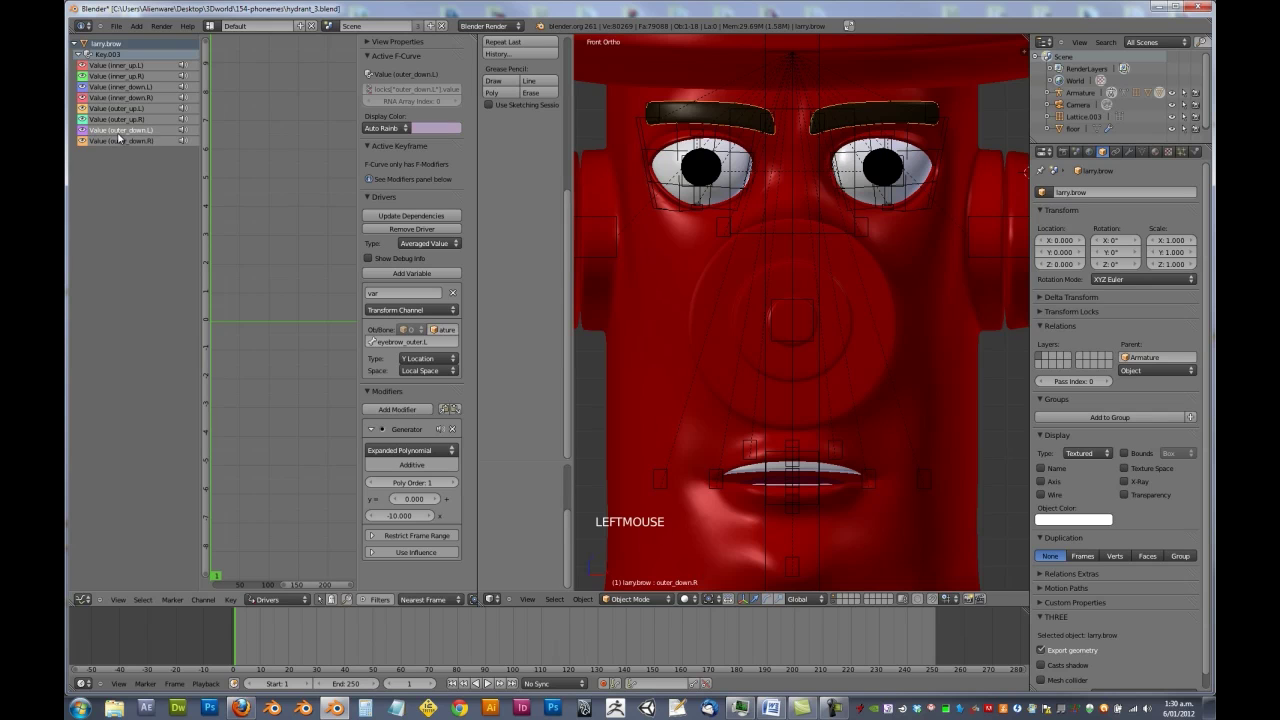
left_click(133, 119)
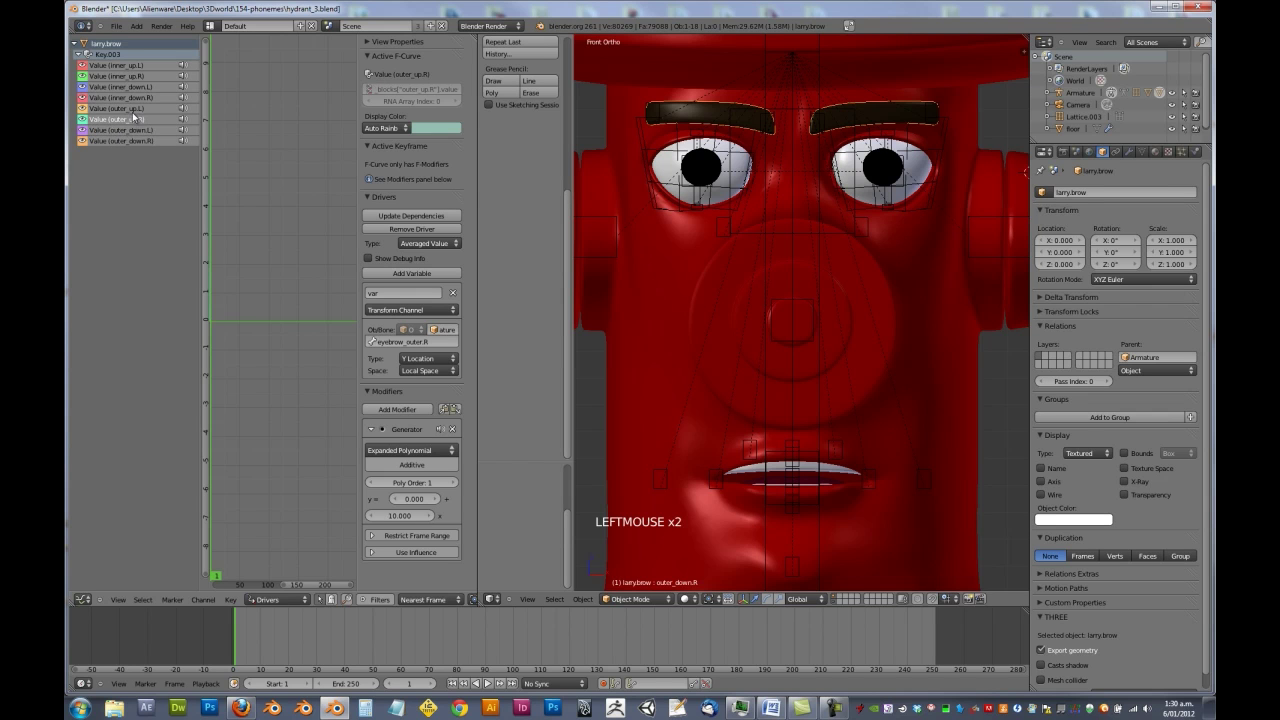
left_click(136, 108)
left_click(139, 98)
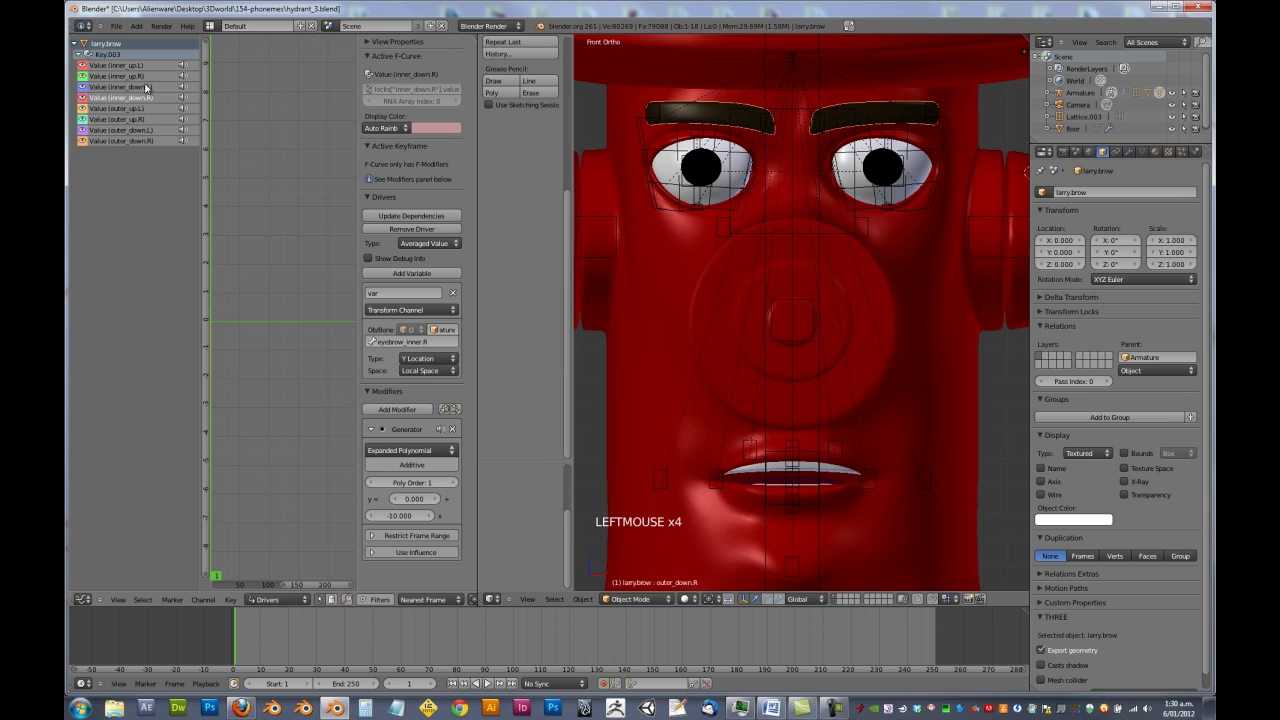
left_click(140, 87)
left_click(140, 76)
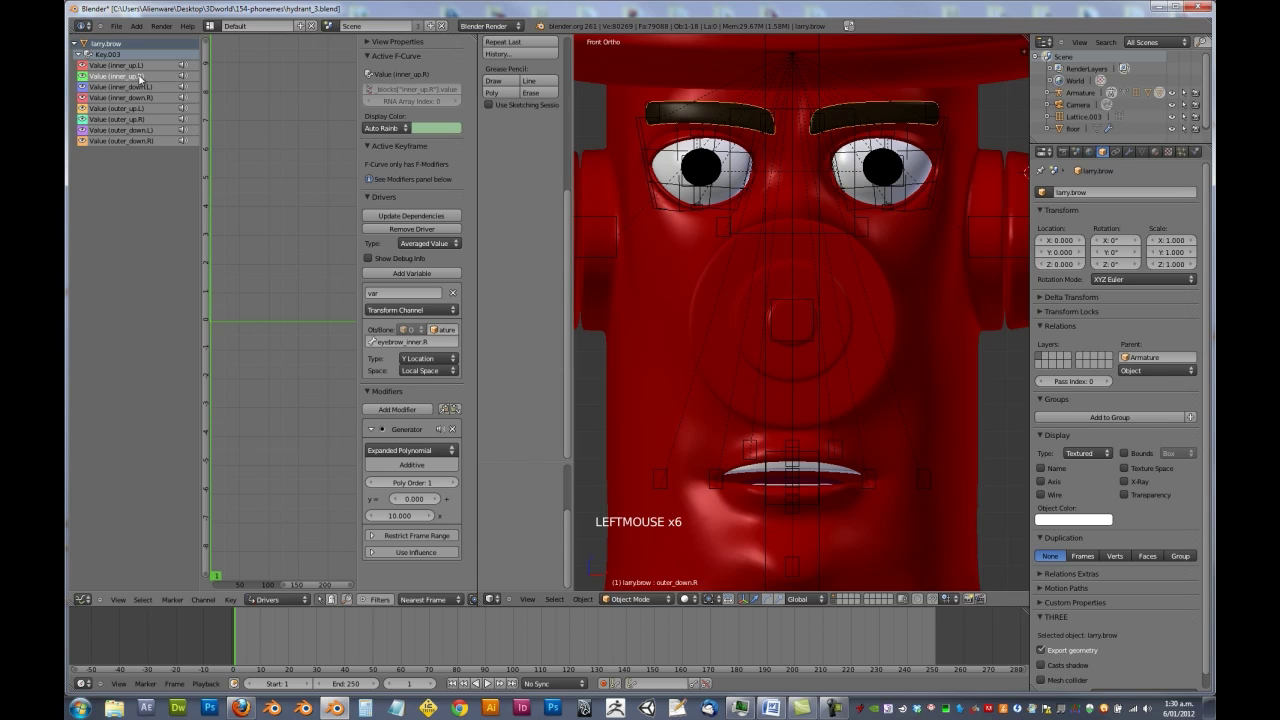
left_click(139, 68)
left_click(139, 77)
left_click(140, 87)
left_click(139, 98)
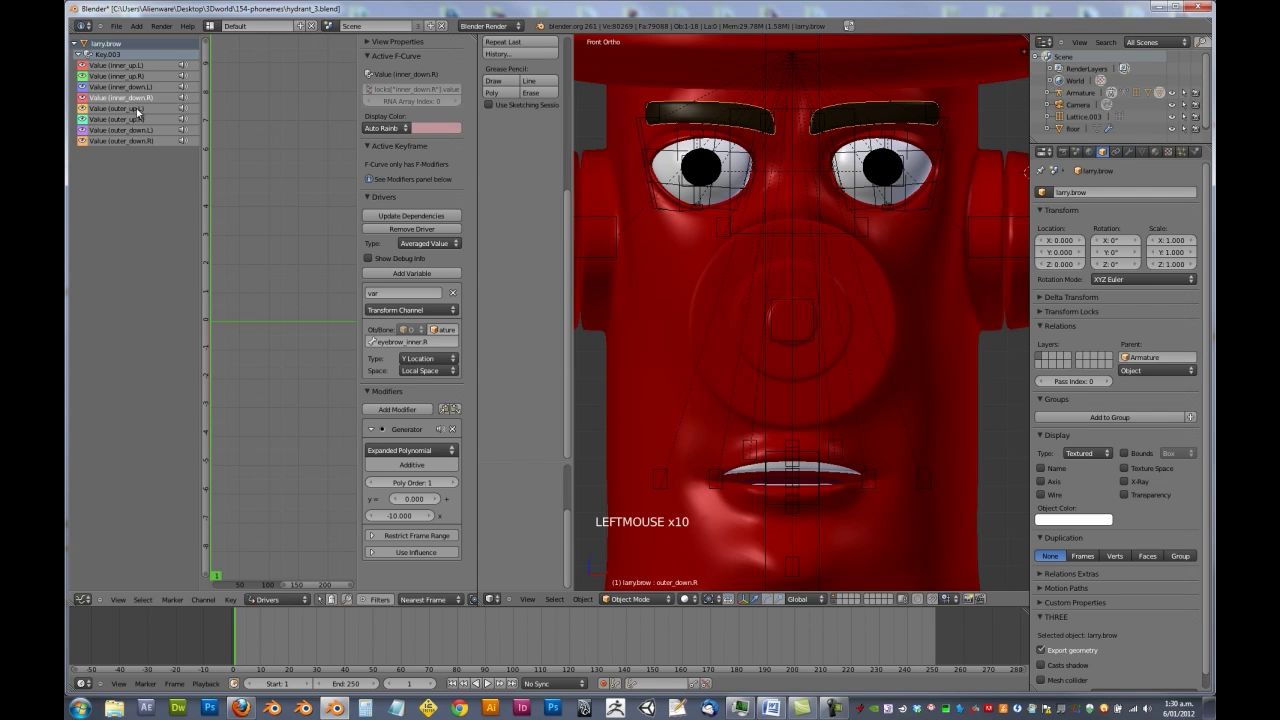
left_click(139, 109)
left_click(137, 120)
left_click(135, 130)
left_click(135, 141)
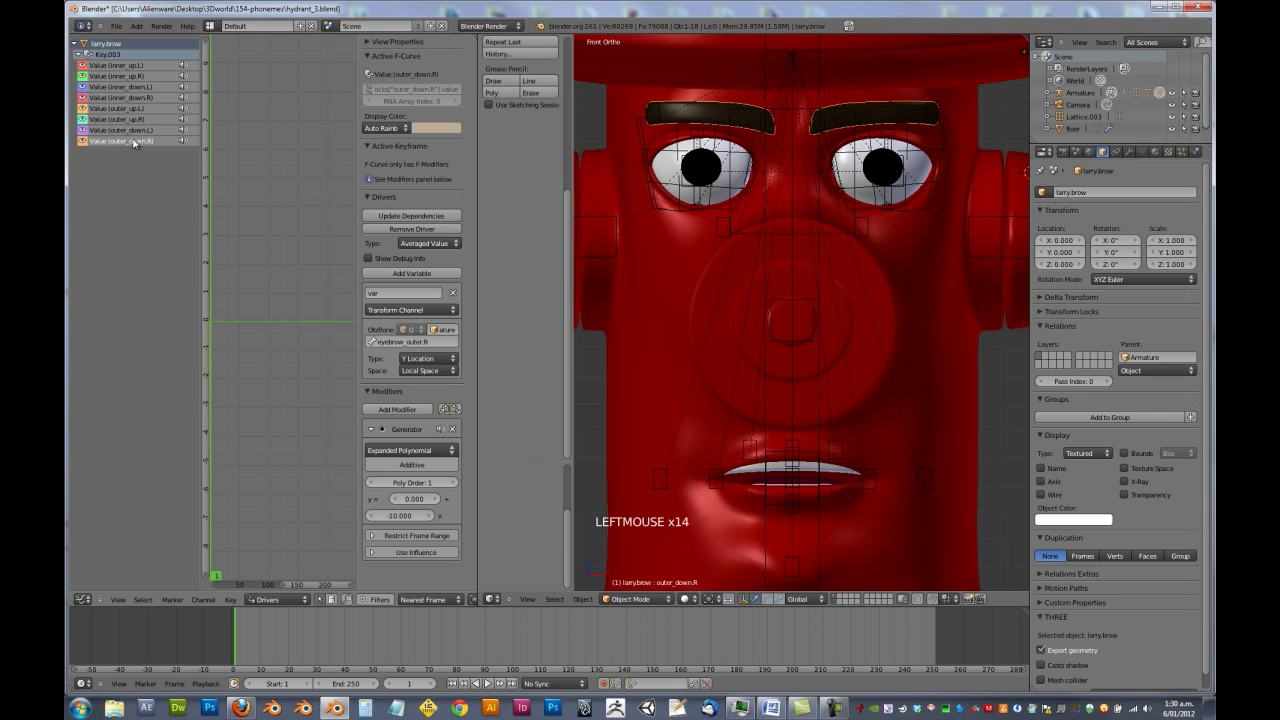
Move the eyebrow_outer.L bone once more to check the brow's response, and cancel the move.
right_click(929, 112)
key("g")
key("g")
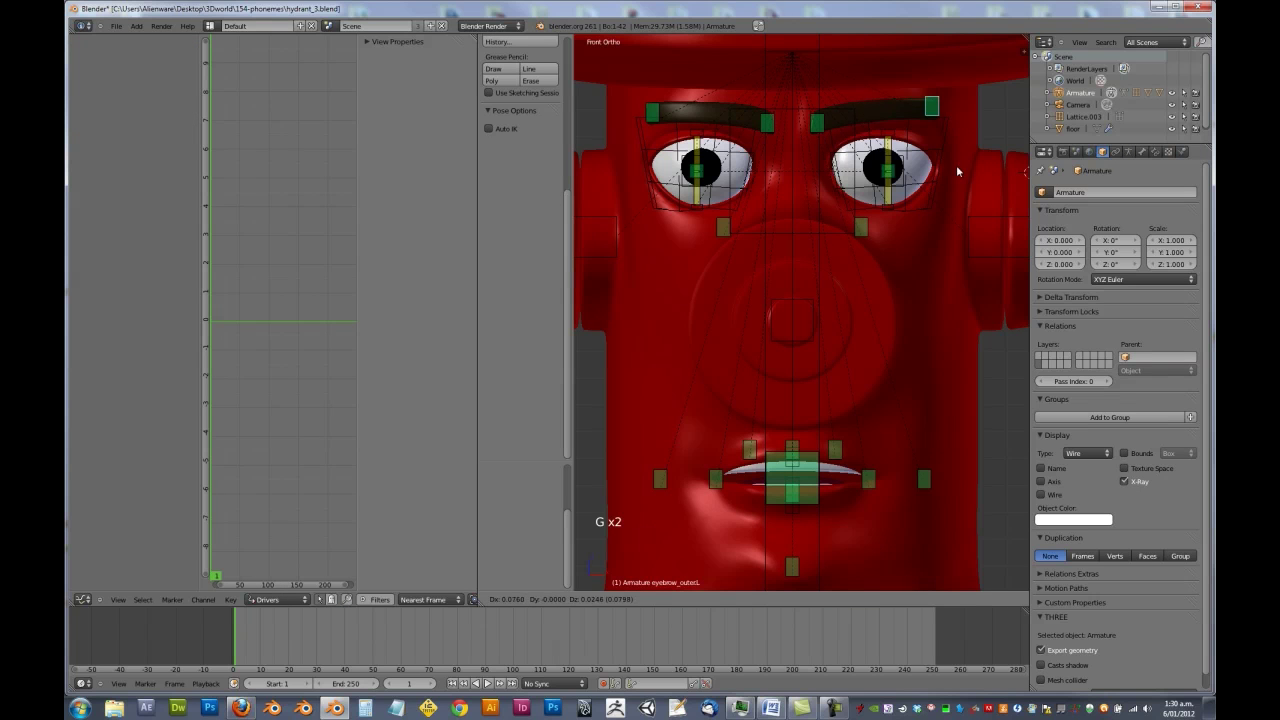
right_click(960, 155)
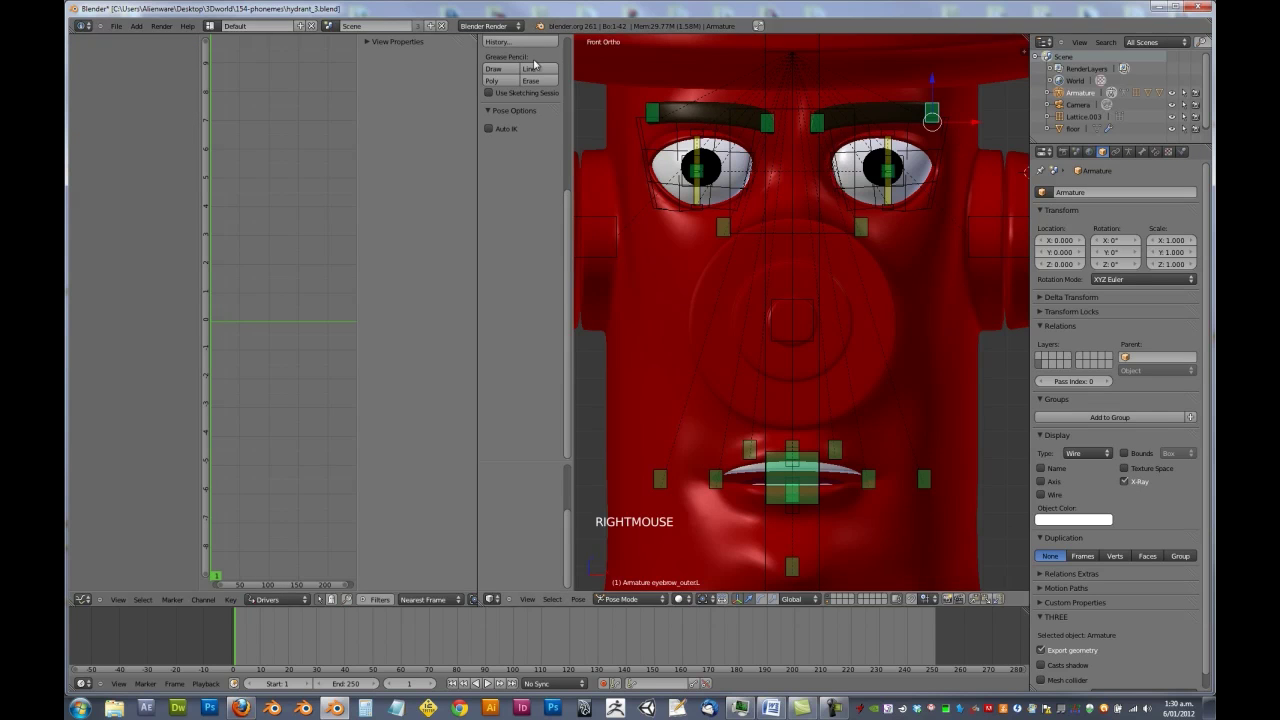
Lower the eyebrow_outer.L bone beside the eye to see how far down the brow follows, and cancel the move.
left_click(189, 26)
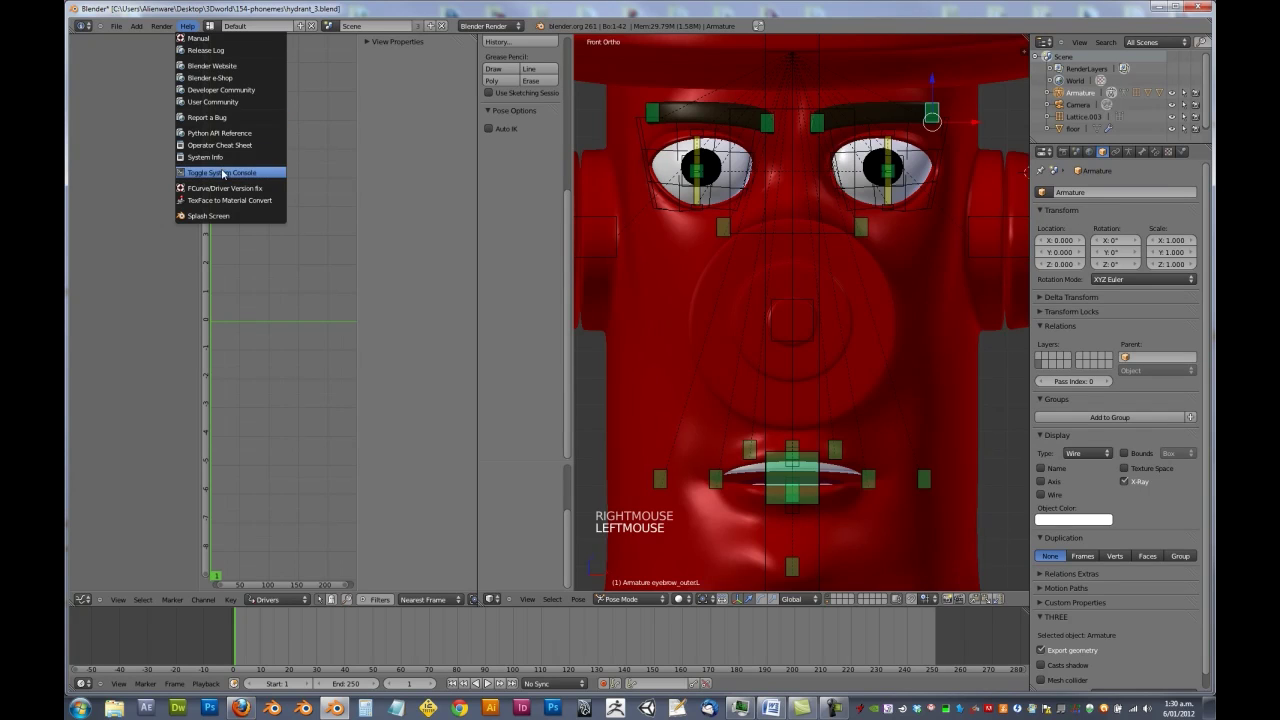
key("g")
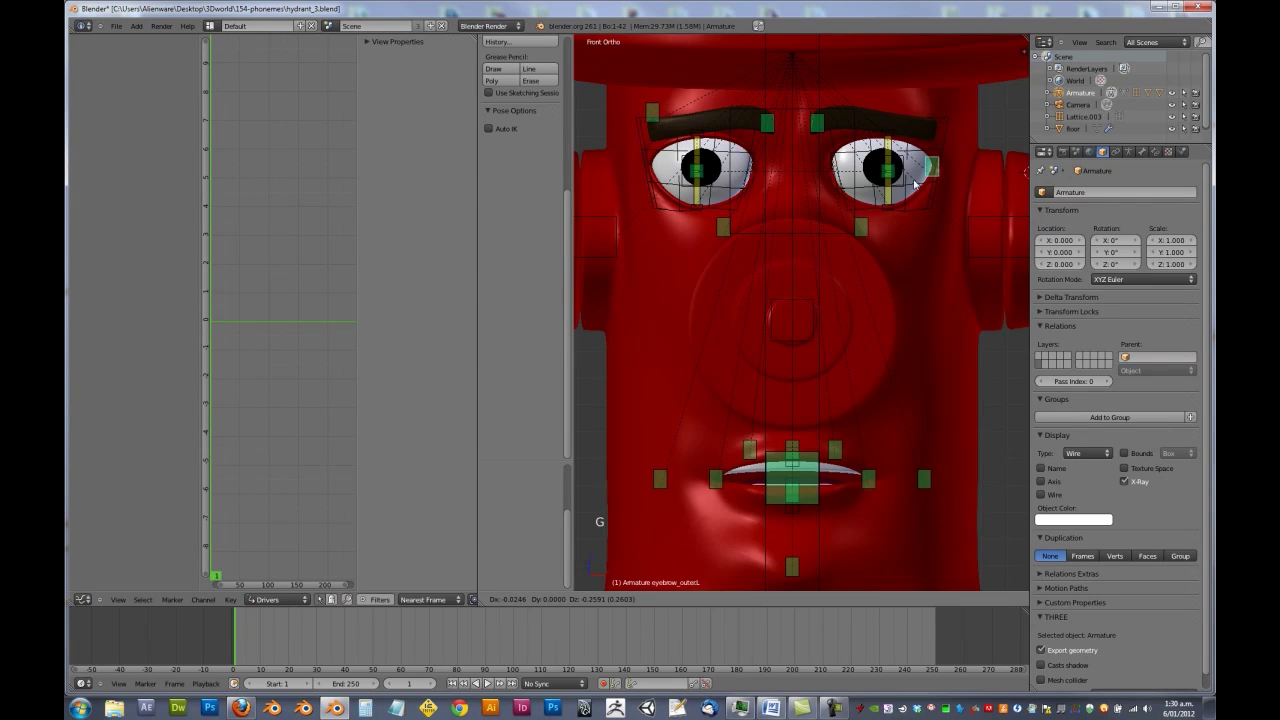
right_click(933, 152)
Select the eyebrow mesh and limit its outer_down.R shape key to the R vertex group.
middle_click_drag(933, 152, 846, 187)
scroll(838, 180, "up", 4)
middle_click_drag(754, 42, 772, 162, "shift")
right_click(773, 162)
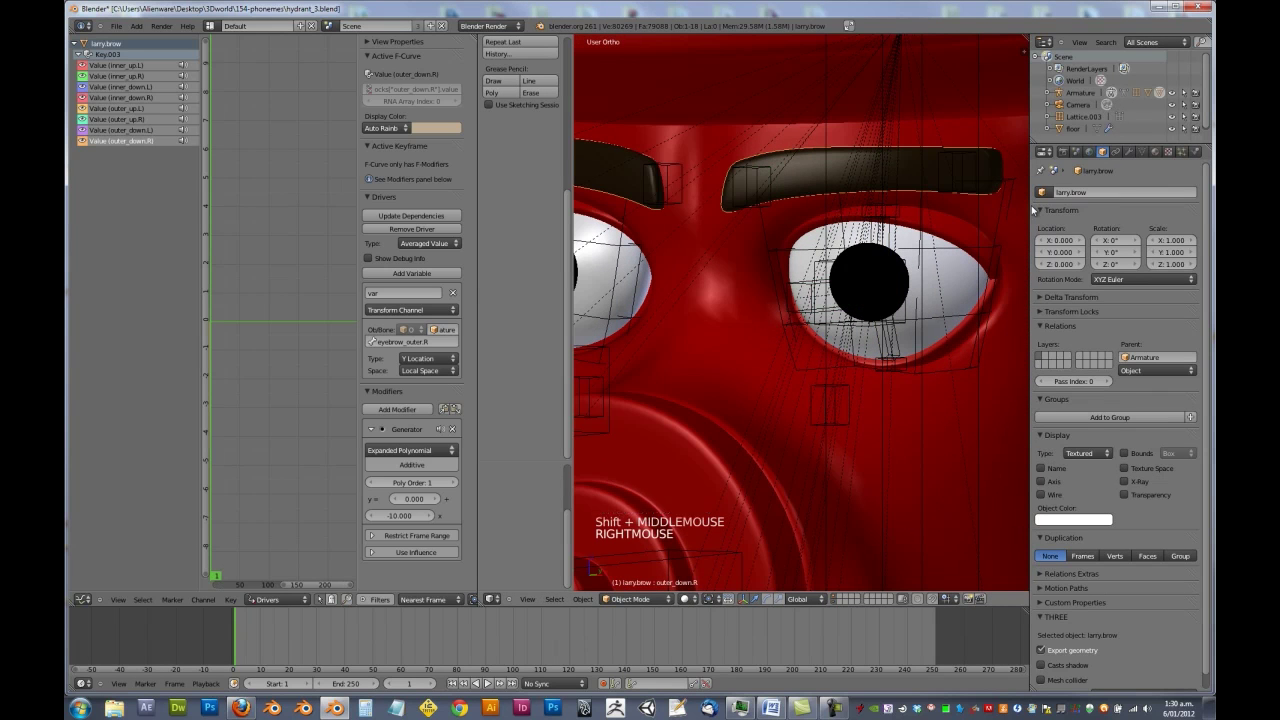
left_click(1143, 152)
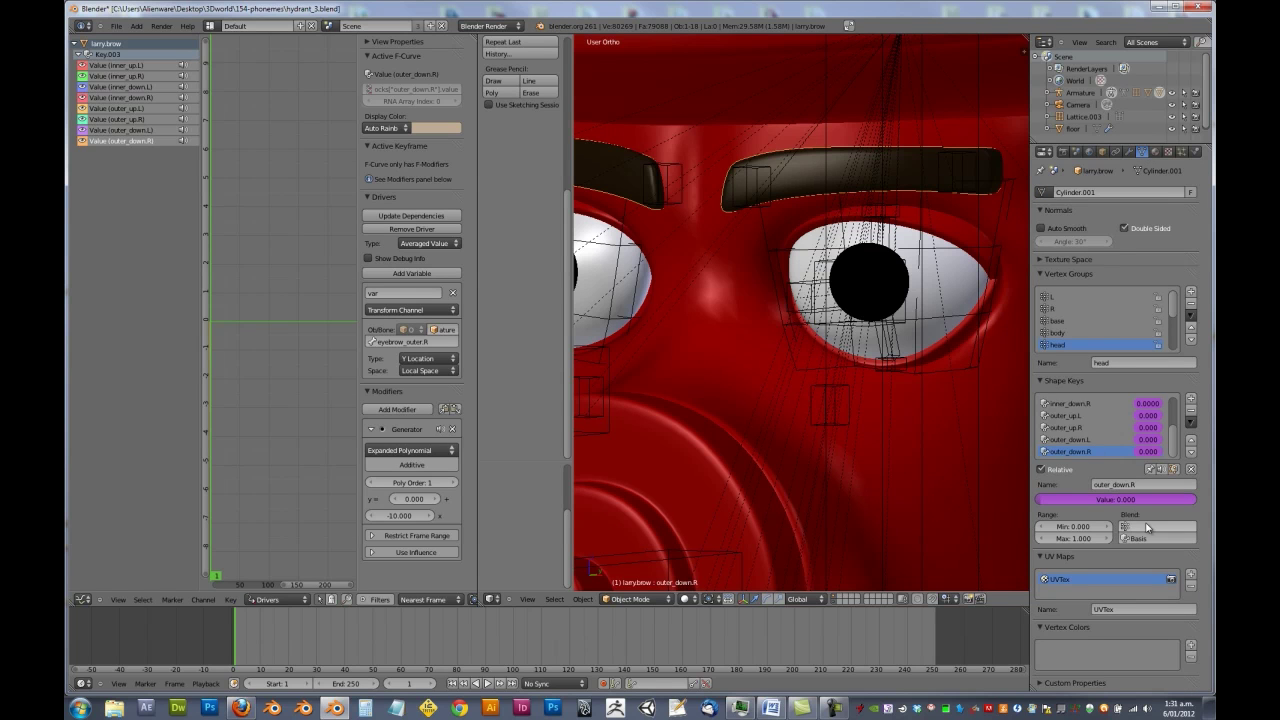
double_click(1145, 527)
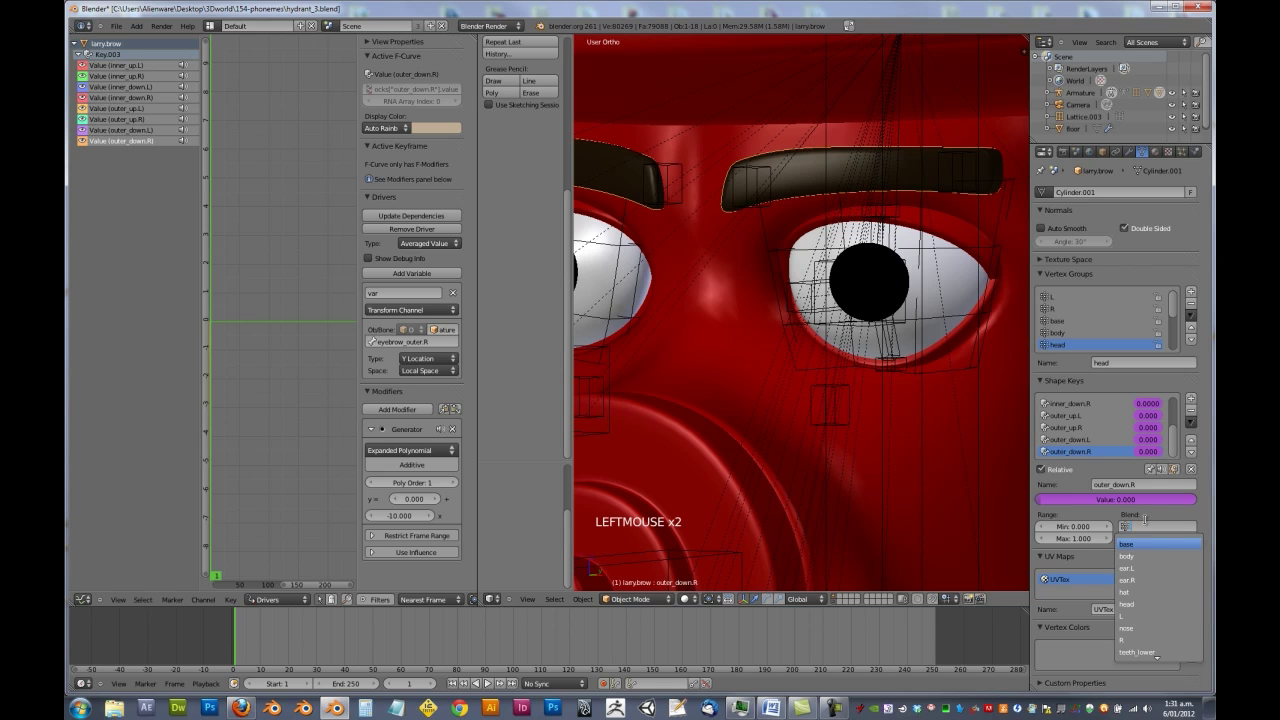
type("r")
left_click(1135, 567)
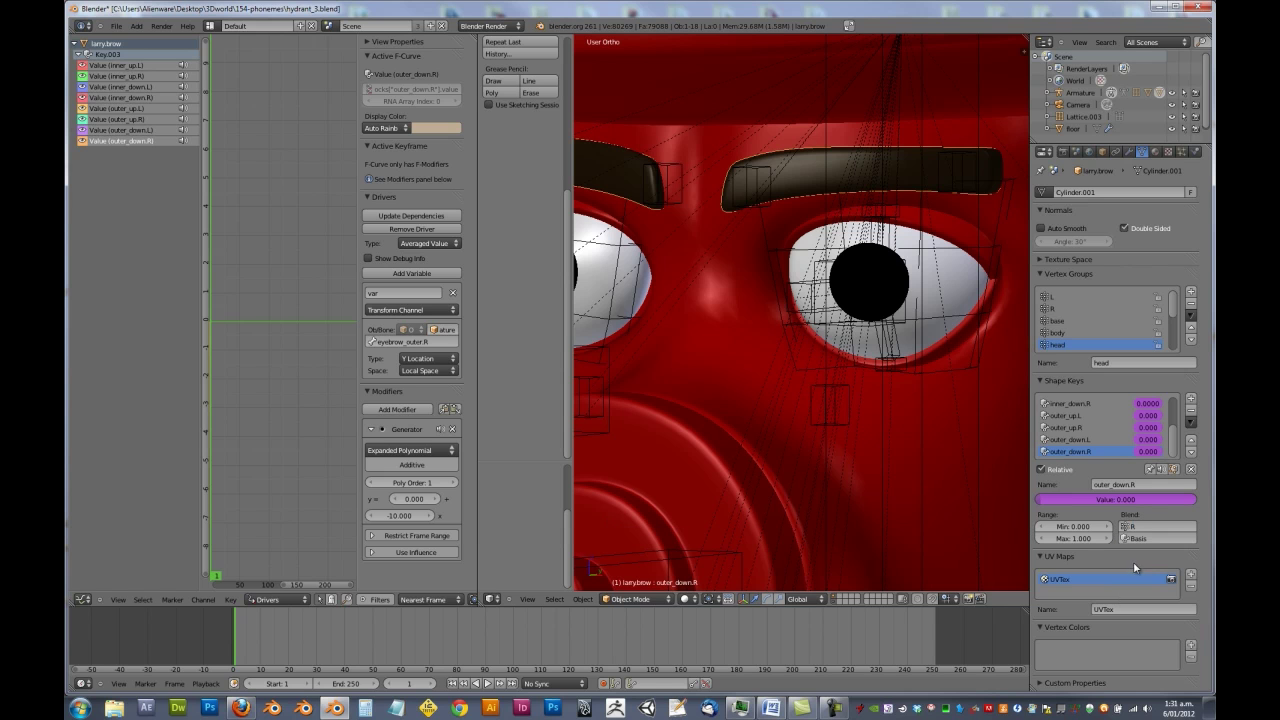
Limit the outer_down.L shape key to the L vertex group and check the group assigned to outer_up.L.
left_click(1097, 440)
double_click(1147, 527)
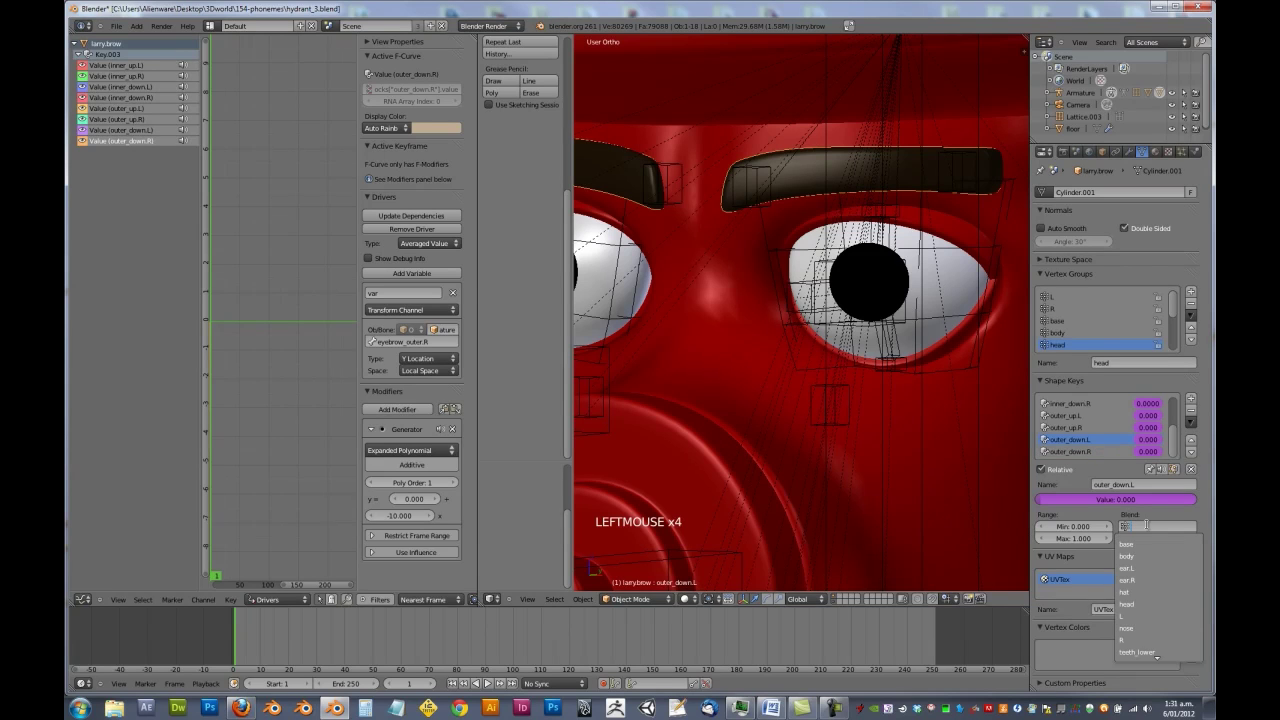
left_click(1097, 427)
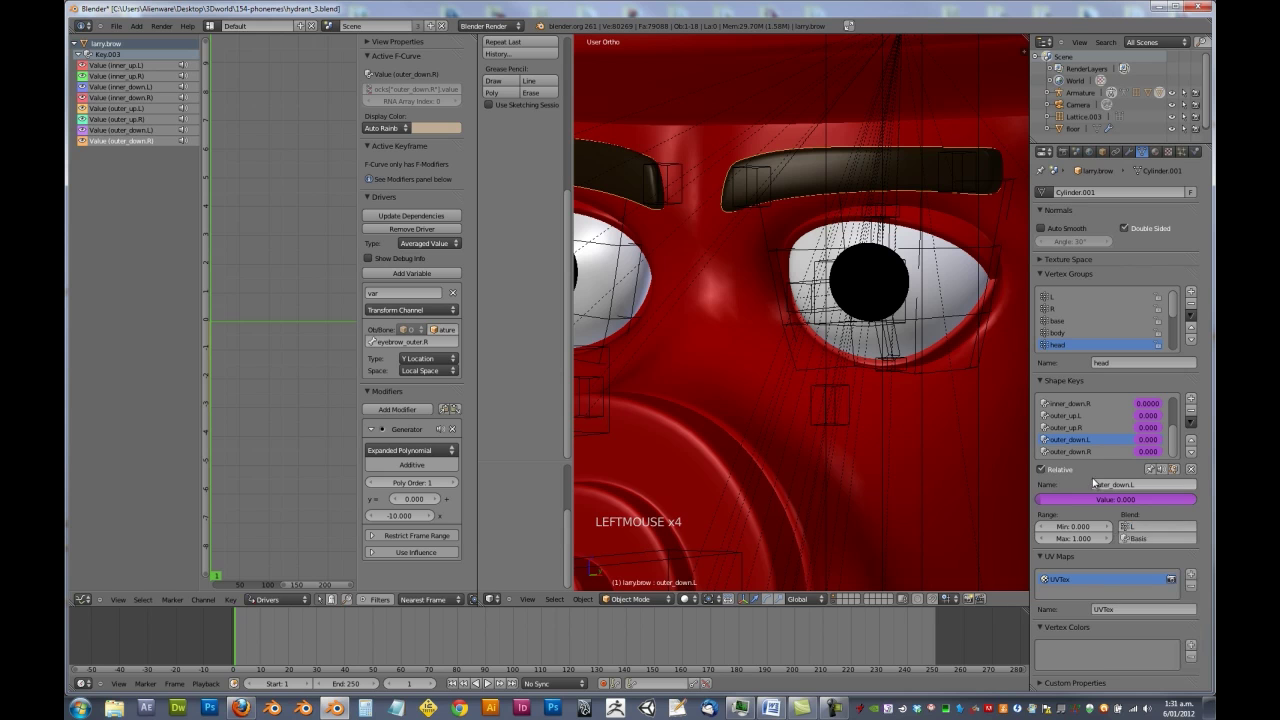
left_click(1094, 413)
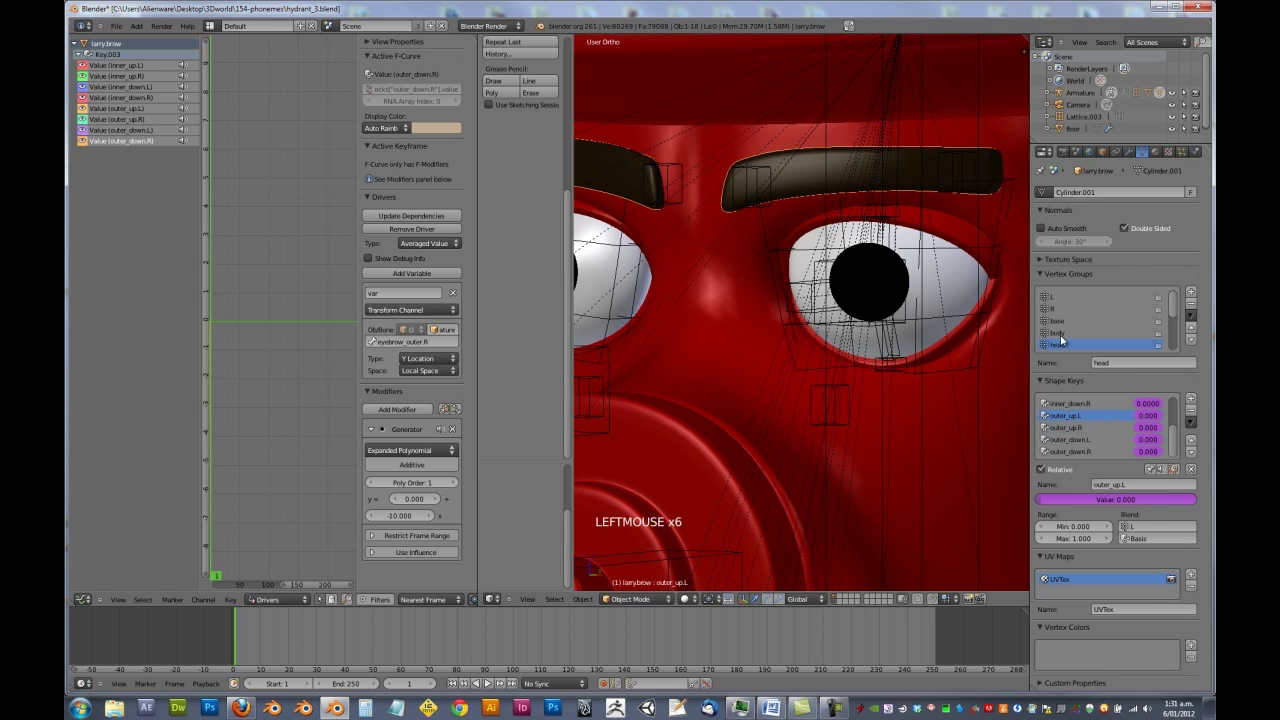
Test both outer eyebrow bones by moving the left one and the right one in turn, cancelling each move.
right_click(965, 153)
scroll(960, 158, "down", 3)
key("g")
right_click(949, 172)
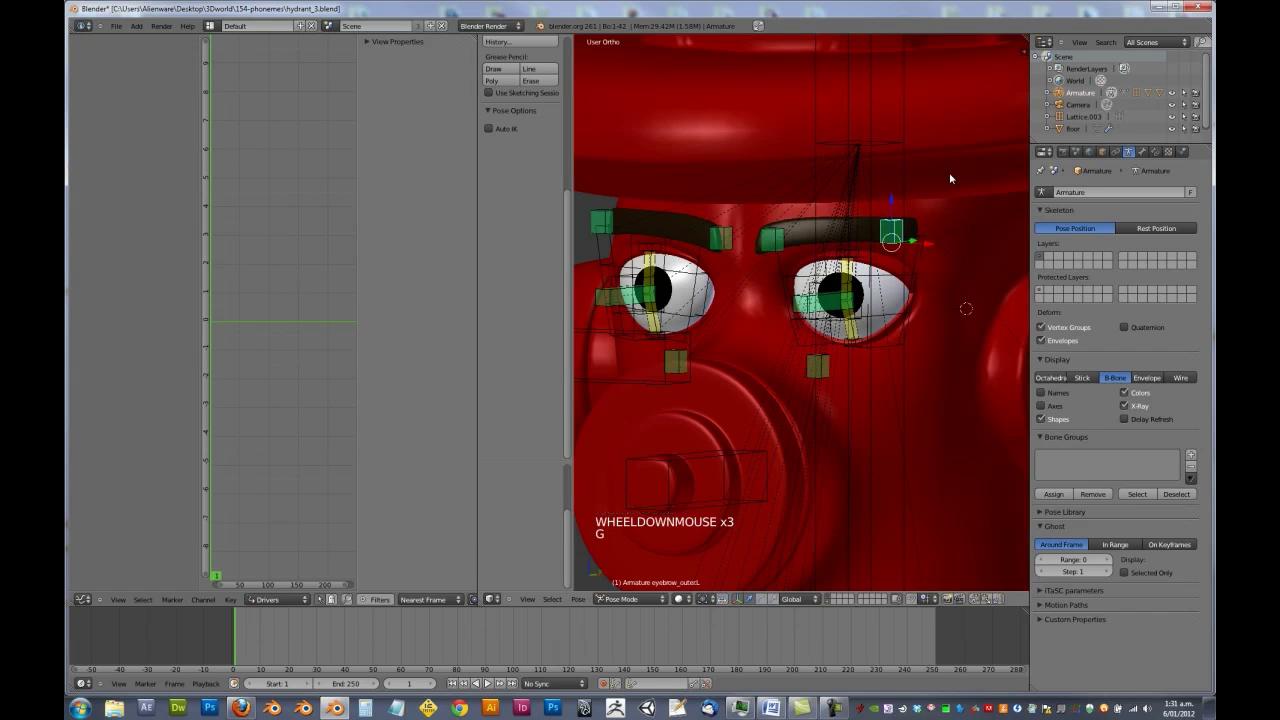
middle_click_drag(949, 172, 740, 246)
right_click(617, 229)
key("g")
key("g")
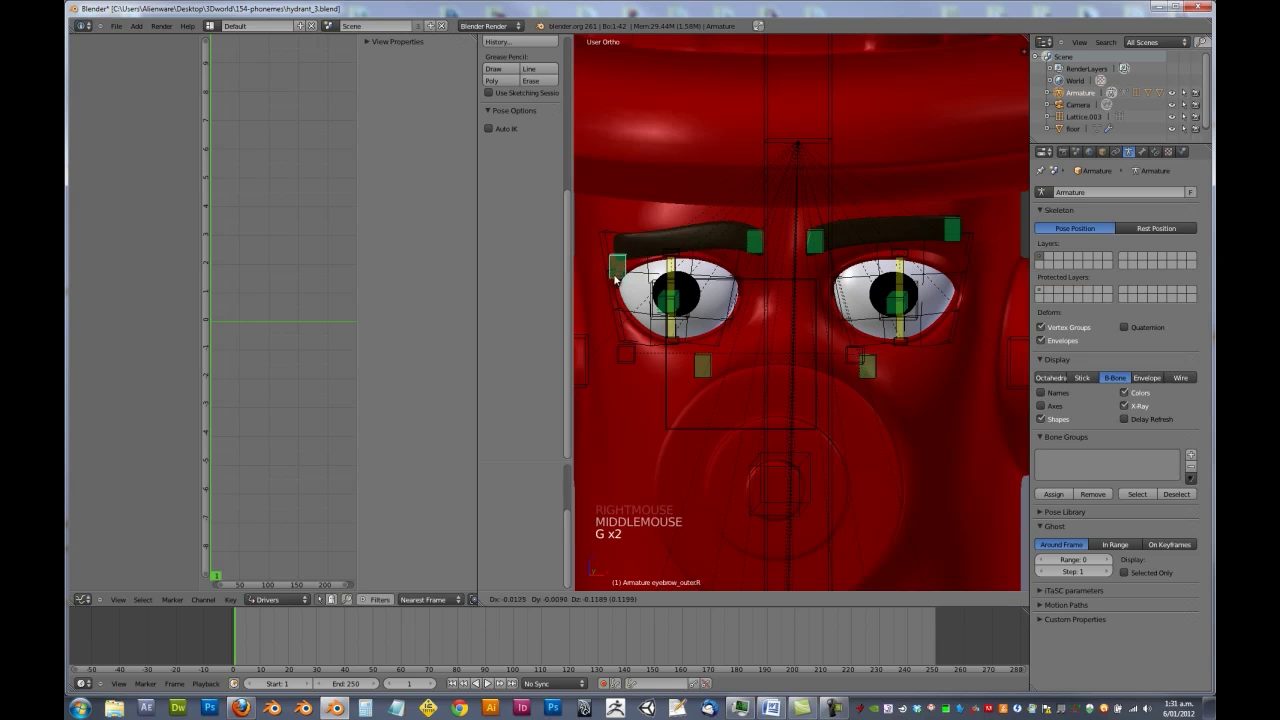
right_click(700, 230)
Test the squint bones below both eyes by moving each one and cancelling the moves.
right_click(703, 365)
key("g")
right_click(716, 315)
right_click(873, 366)
key("g")
right_click(880, 362)
scroll(930, 376, "down", 2)
middle_click_drag(960, 377, 893, 427)
scroll(893, 427, "down", 2)
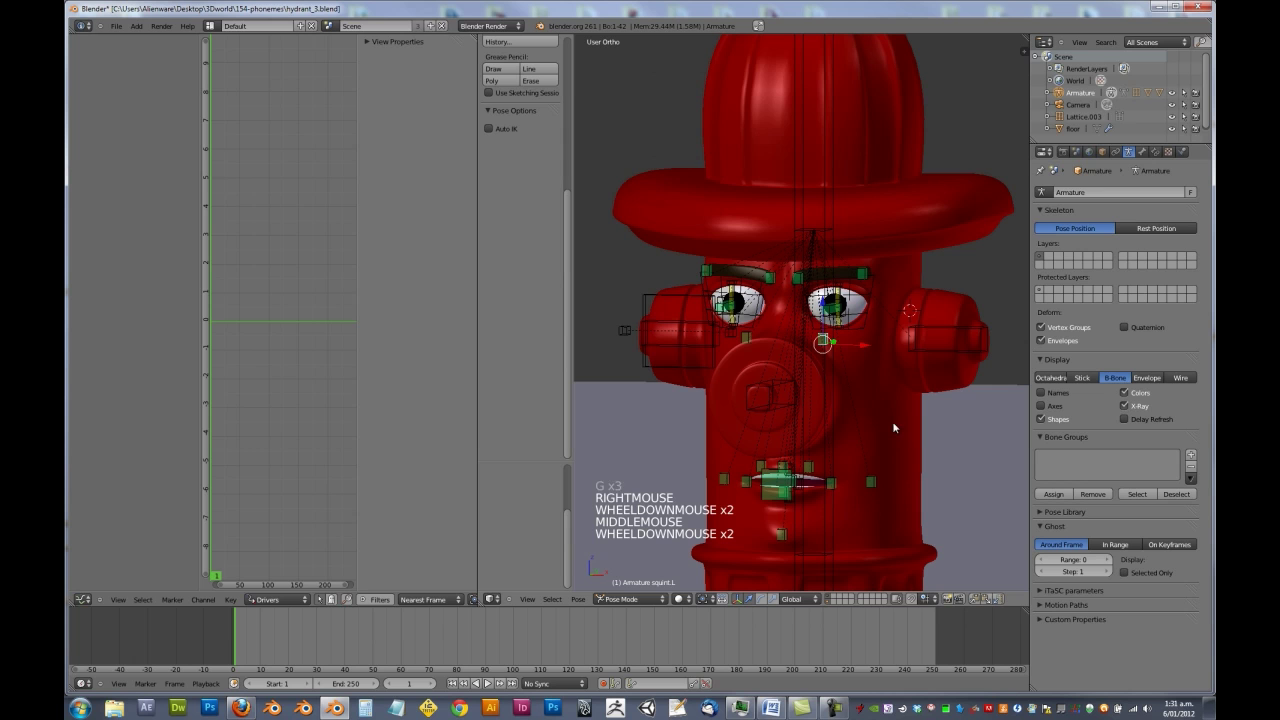
Test the control bone beside the mouth and the smile.L bone at the mouth corner, cancelling every move.
right_click(879, 487)
key("g")
key("g")
right_click(830, 488)
right_click(831, 487)
right_click(840, 486)
key("g")
key("g")
key("g")
key("g")
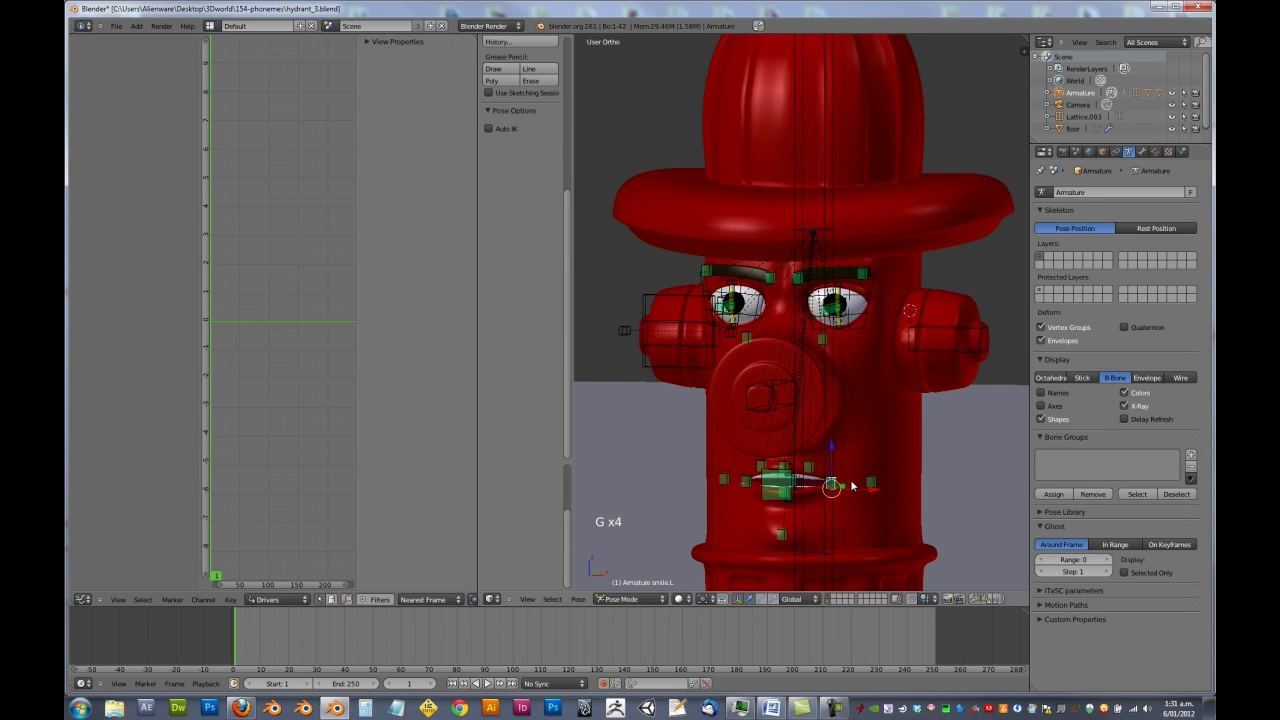
right_click(852, 486)
scroll(890, 388, "down", 3)
middle_click_drag(890, 388, 871, 291)
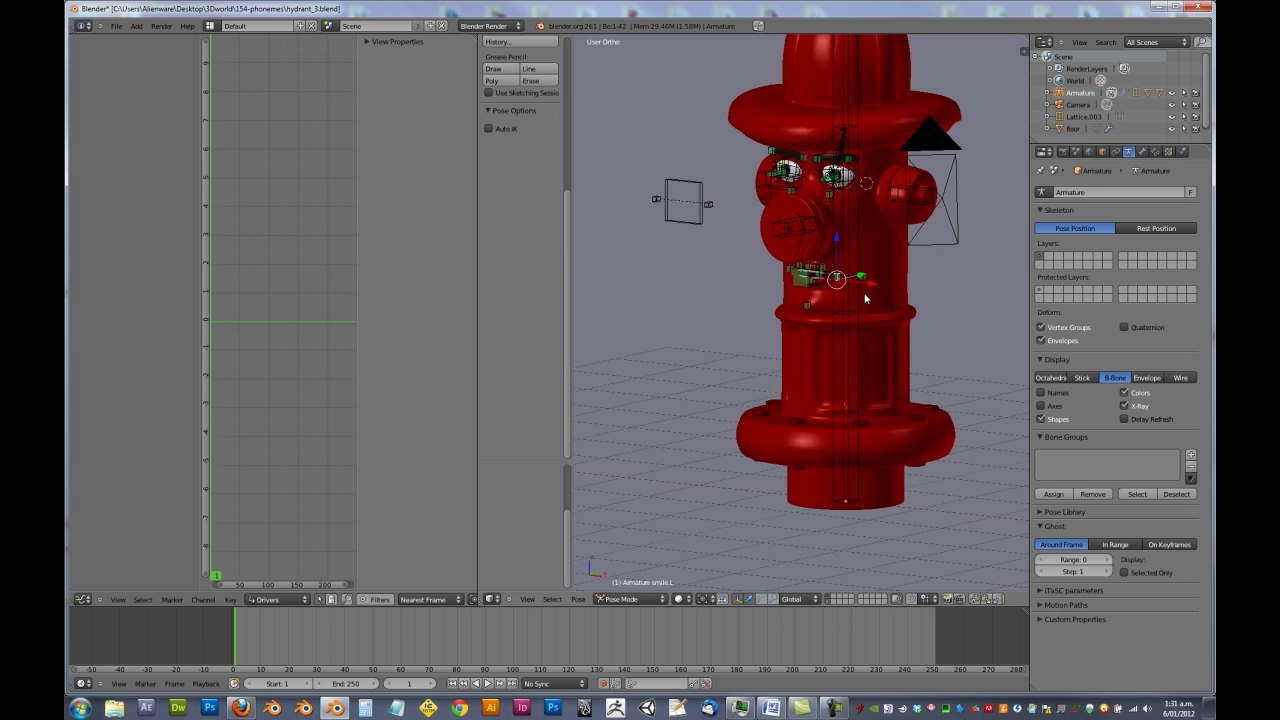
middle_click_drag(871, 292, 808, 363, "shift")
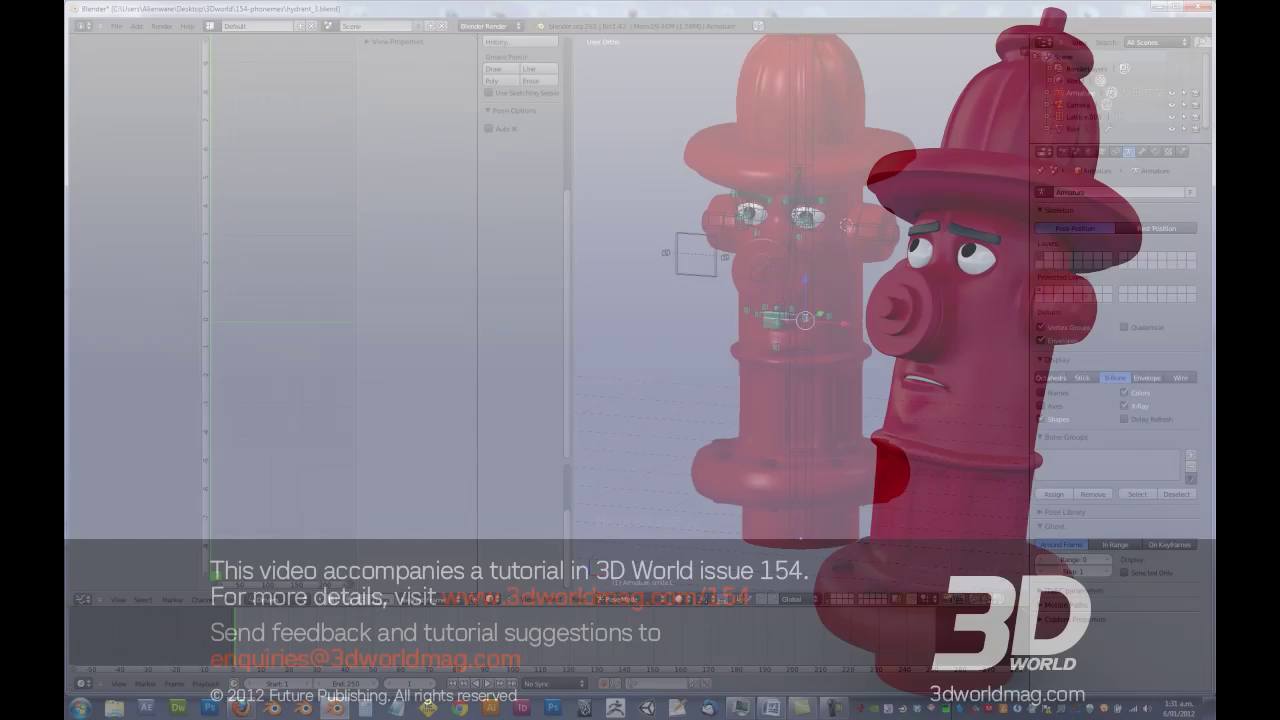